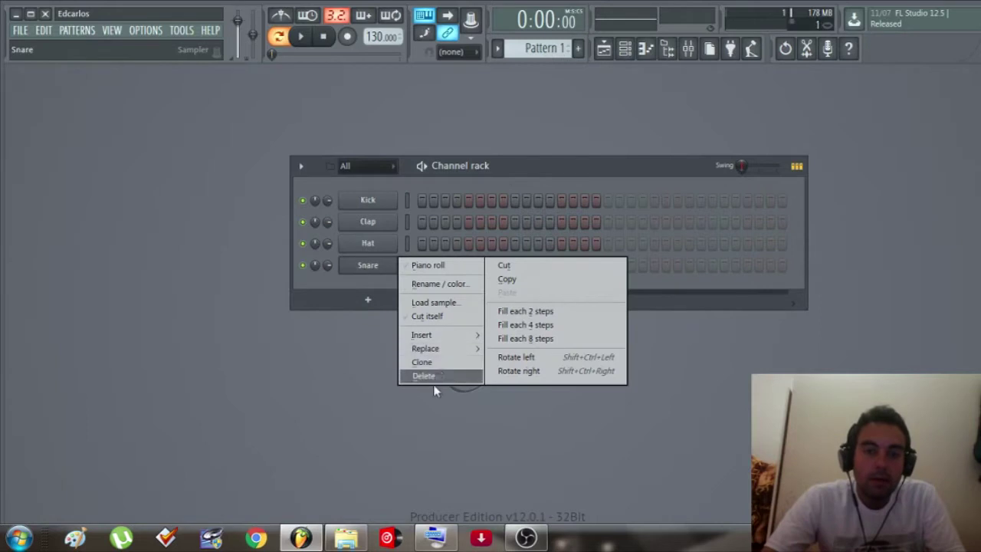
Delete the Snare, Hat, Clap and Kick channels from the channel rack
left_click(439, 380)
left_click(571, 306)
right_click(368, 243)
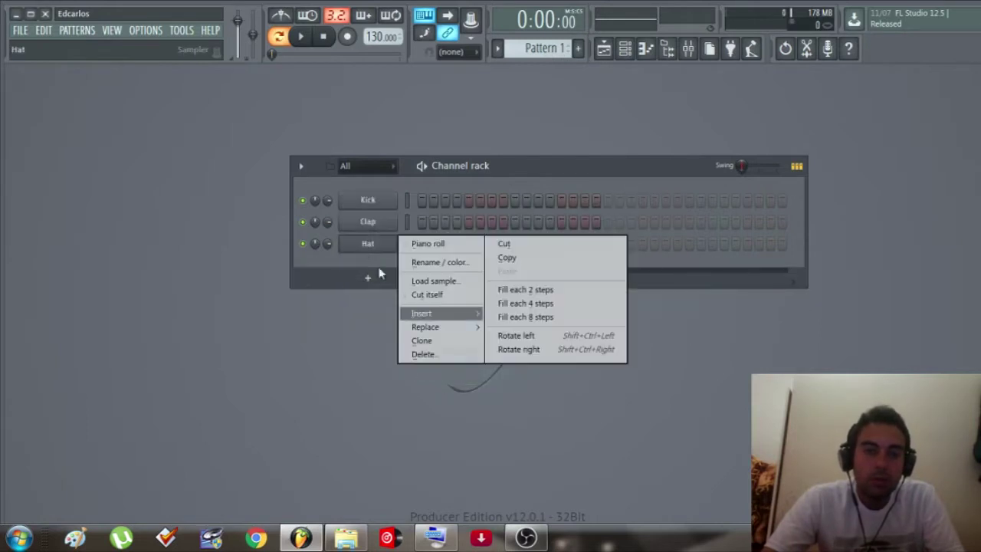
left_click(458, 358)
left_click(567, 306)
right_click(367, 222)
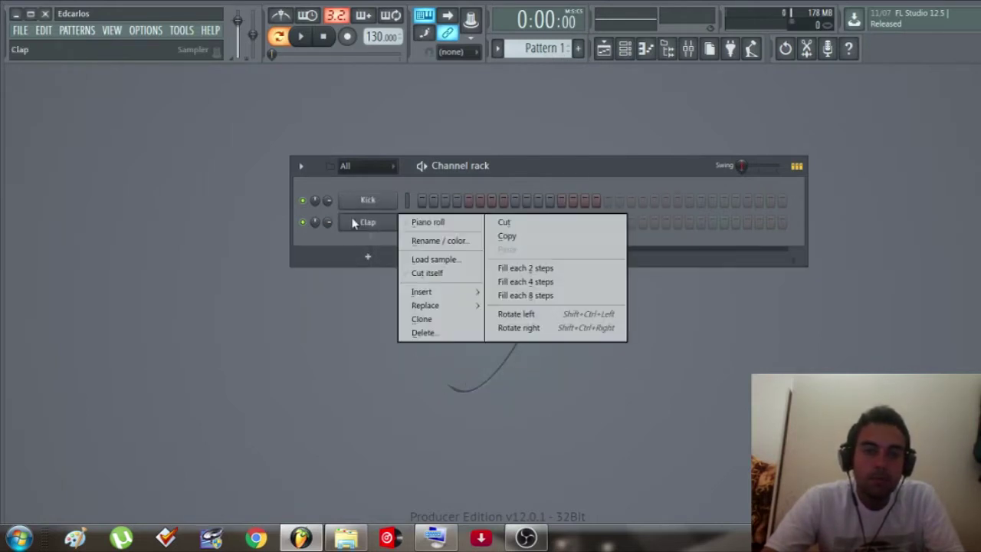
left_click(463, 334)
left_click(567, 307)
right_click(371, 201)
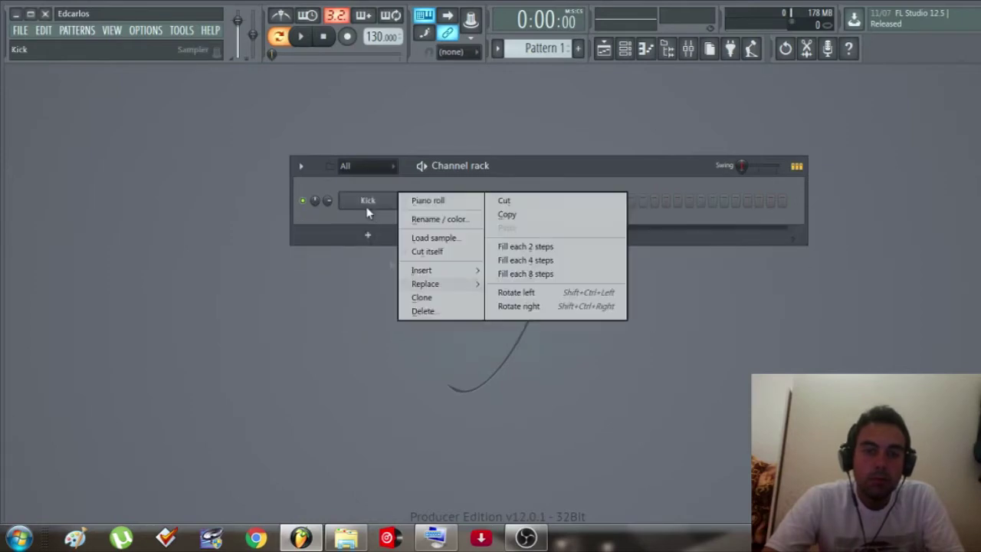
left_click(444, 317)
left_click(568, 307)
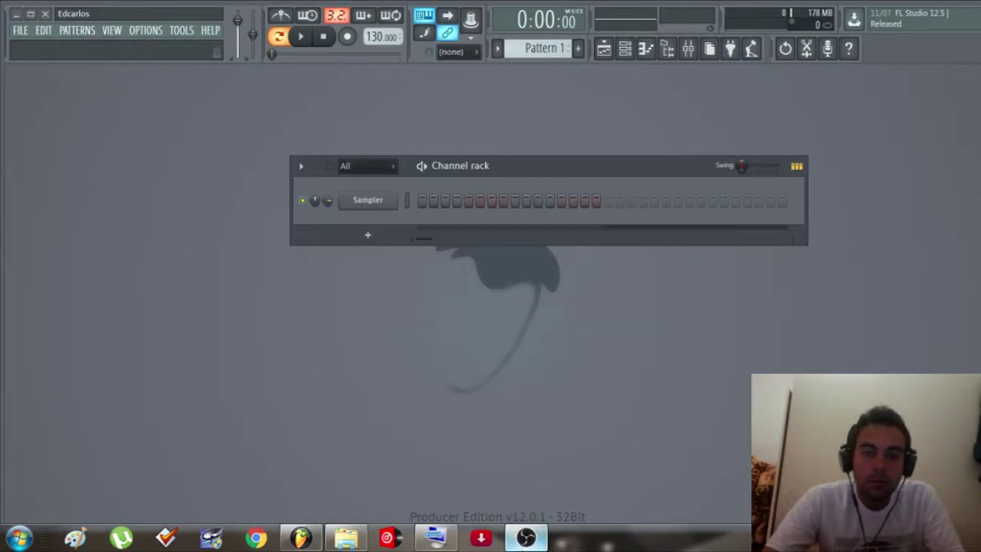
Display the sample browser and reposition the channel rack in the workspace
left_click(529, 540)
left_click(925, 7)
left_click_drag(643, 166, 592, 167)
left_click(669, 48)
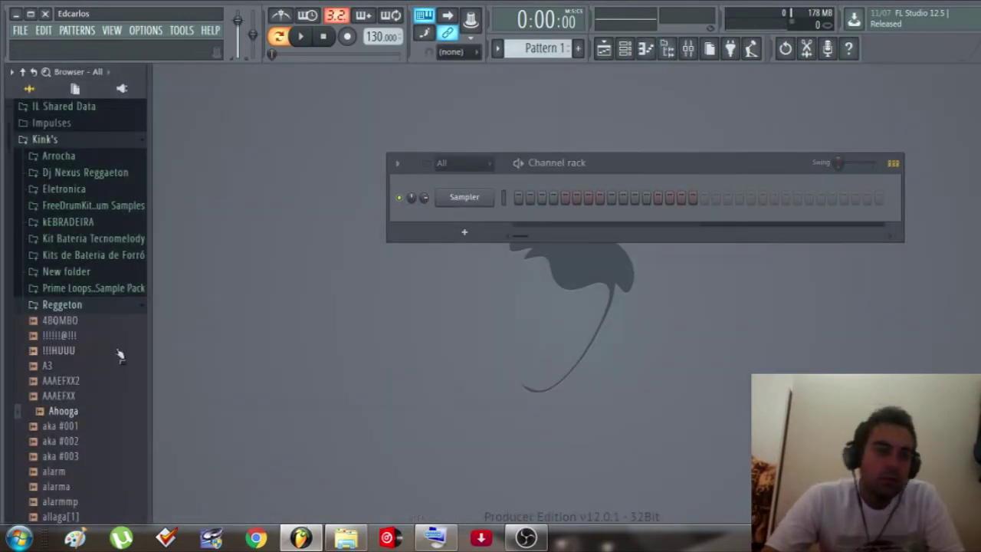
Find the Kink's folder in the browser and expand its Kit Bateria Tecnomelody subfolder
left_click(47, 139)
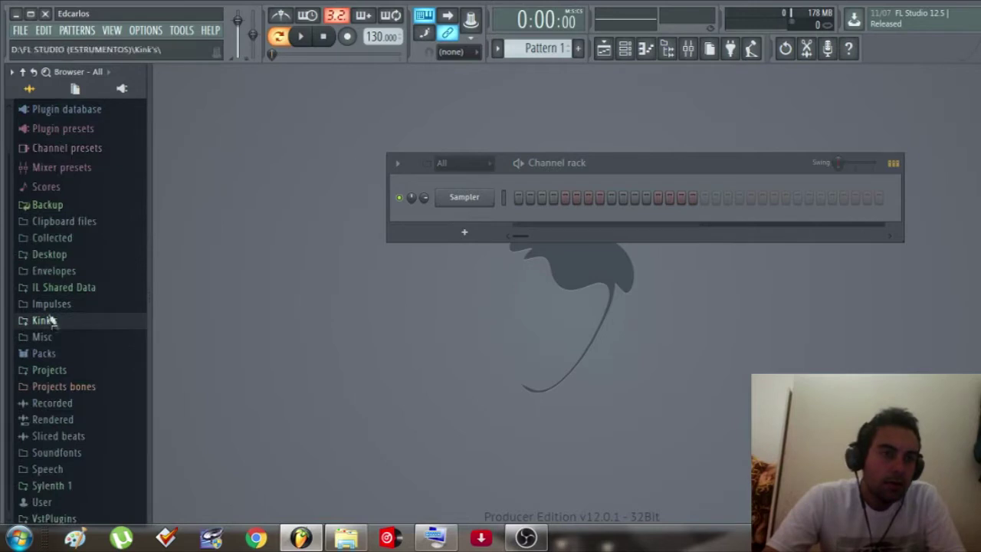
left_click(51, 305)
left_click(52, 304)
left_click(47, 320)
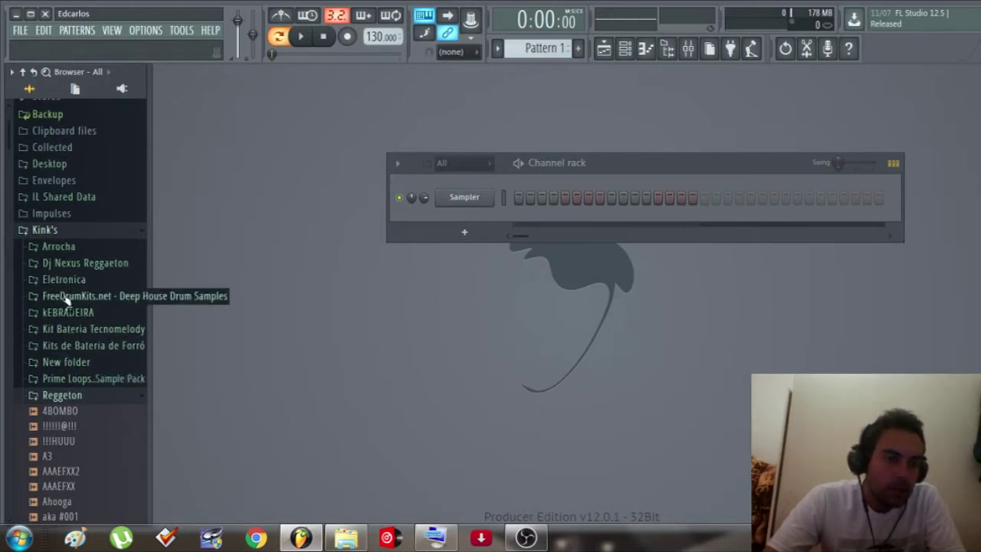
left_click(65, 347)
left_click(87, 237)
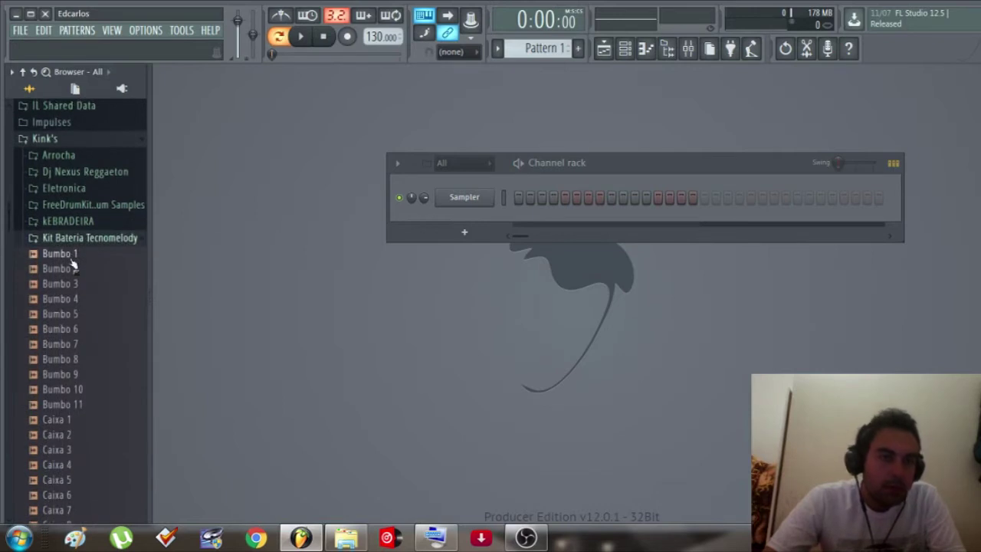
Audition the Bumbo kick samples 2 to 7 and load Bumbo 7 into the Sampler channel
left_click_drag(579, 163, 493, 213)
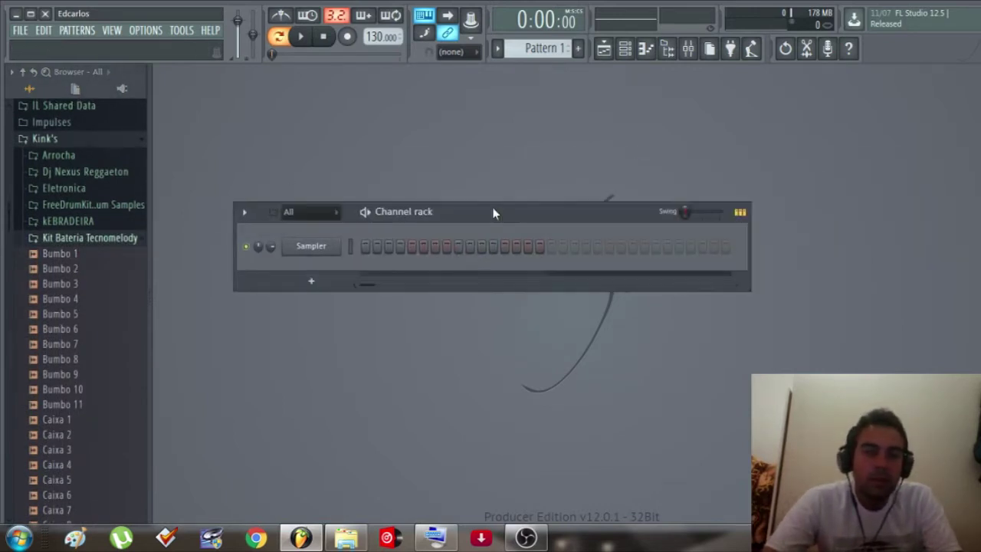
left_click(60, 269)
left_click(60, 284)
left_click(60, 299)
left_click(63, 315)
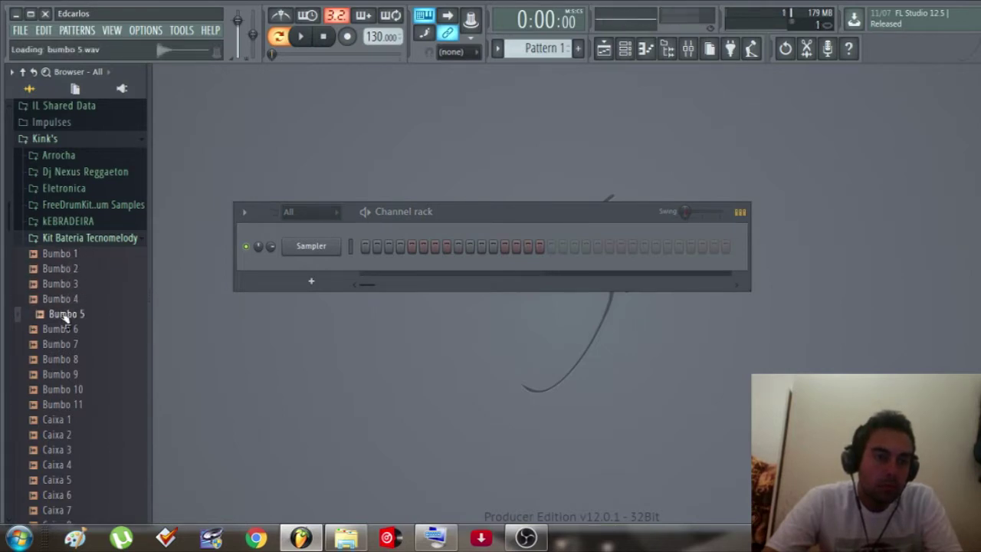
left_click(63, 330)
left_click(65, 344)
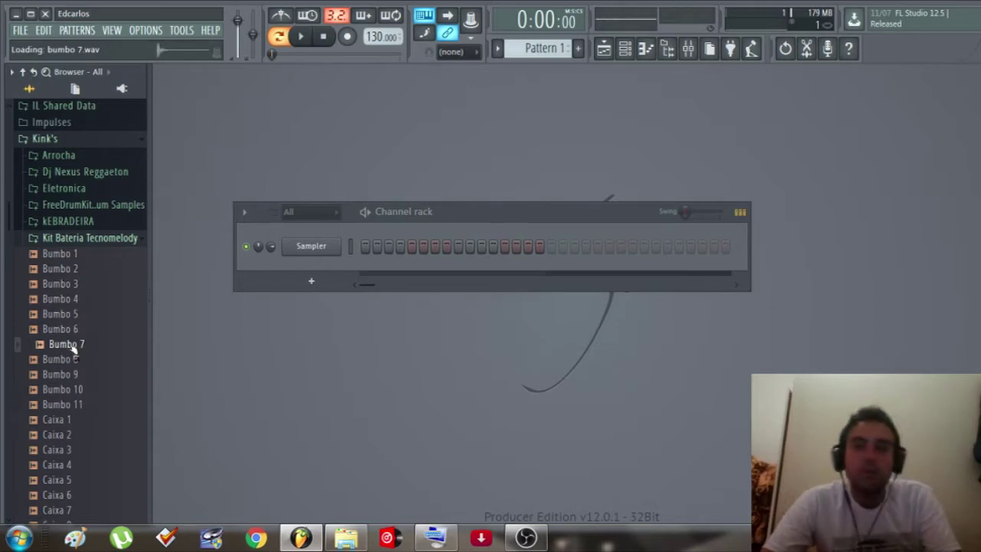
left_click_drag(67, 346, 291, 269)
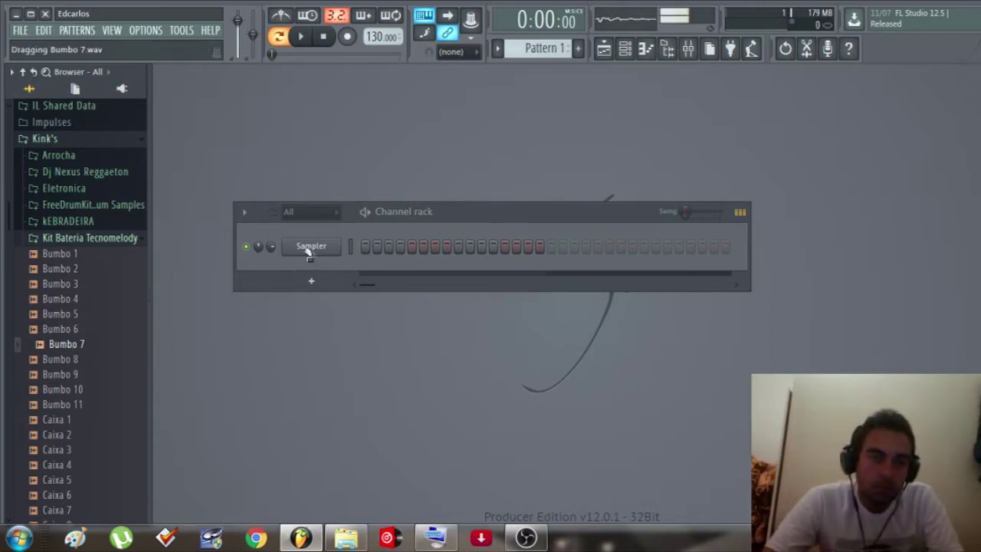
left_click_drag(284, 369, 311, 246)
left_click(319, 244)
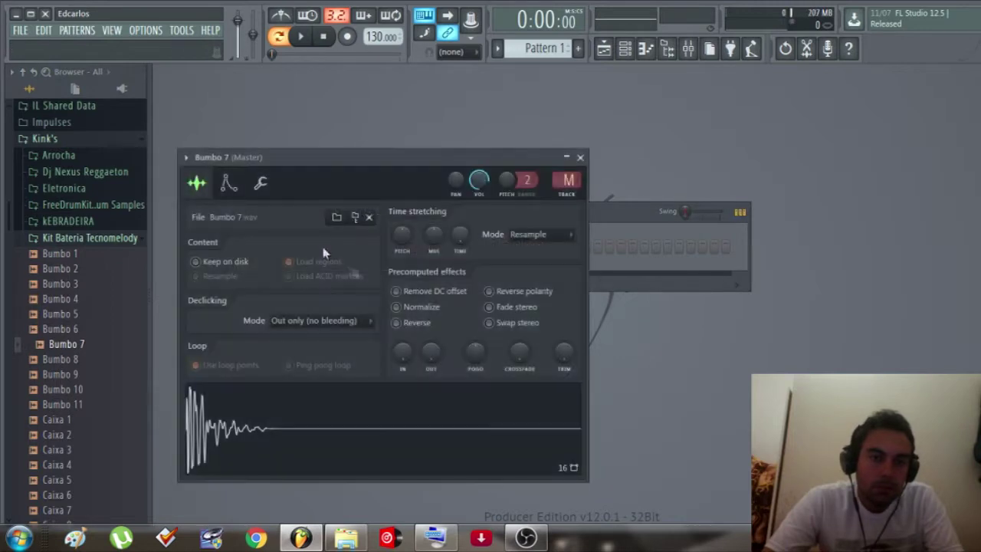
left_click(580, 157)
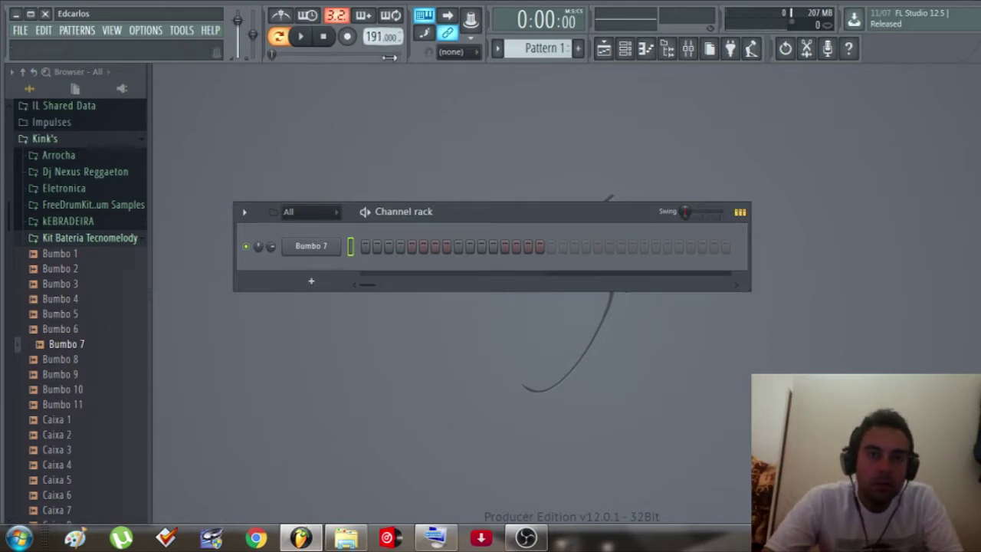
Audition the Caixa snare samples 1 to 14 in the Kit Bateria Tecnomelody folder
left_click_drag(495, 212, 496, 256)
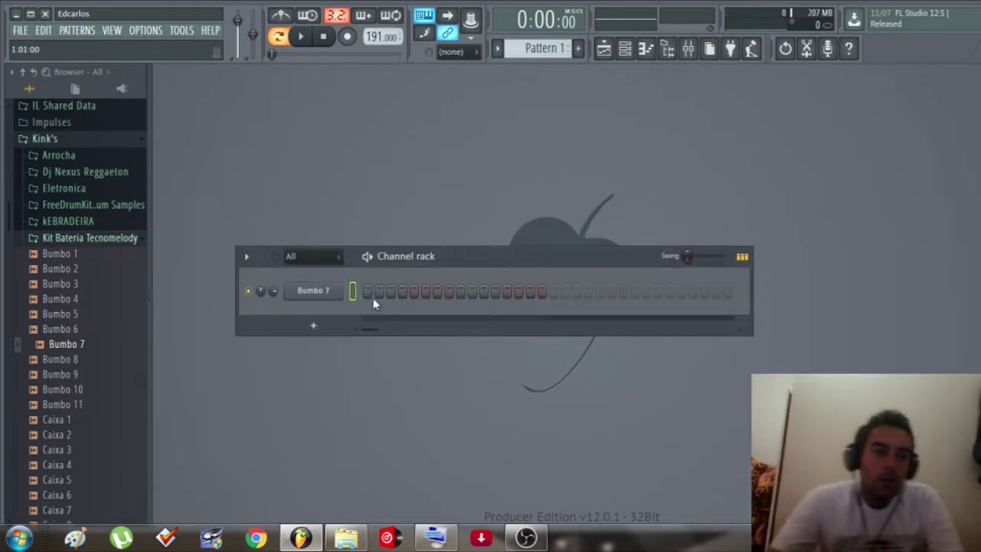
scroll(48, 390, "down", 3)
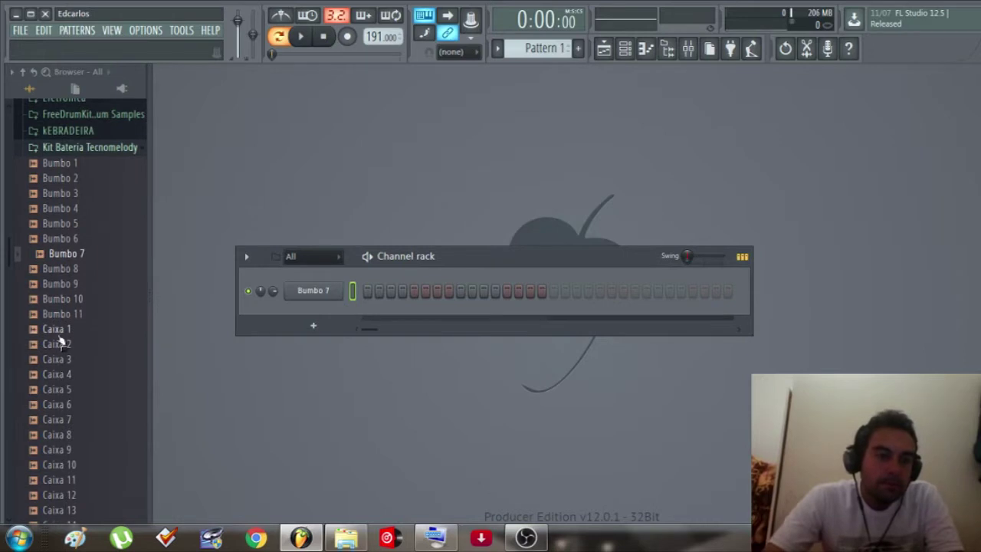
left_click(56, 329)
left_click(60, 345)
left_click(62, 358)
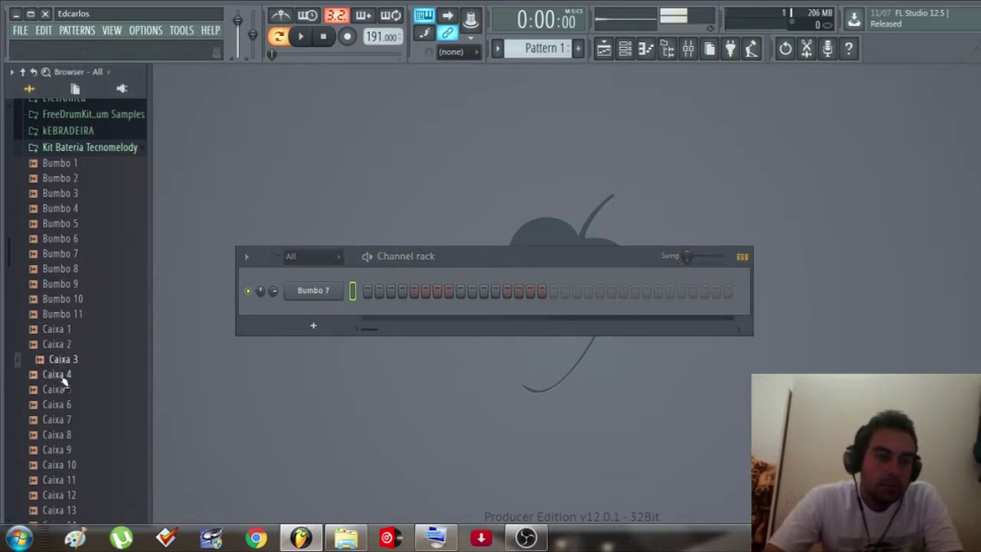
left_click(65, 375)
left_click(65, 390)
left_click(65, 405)
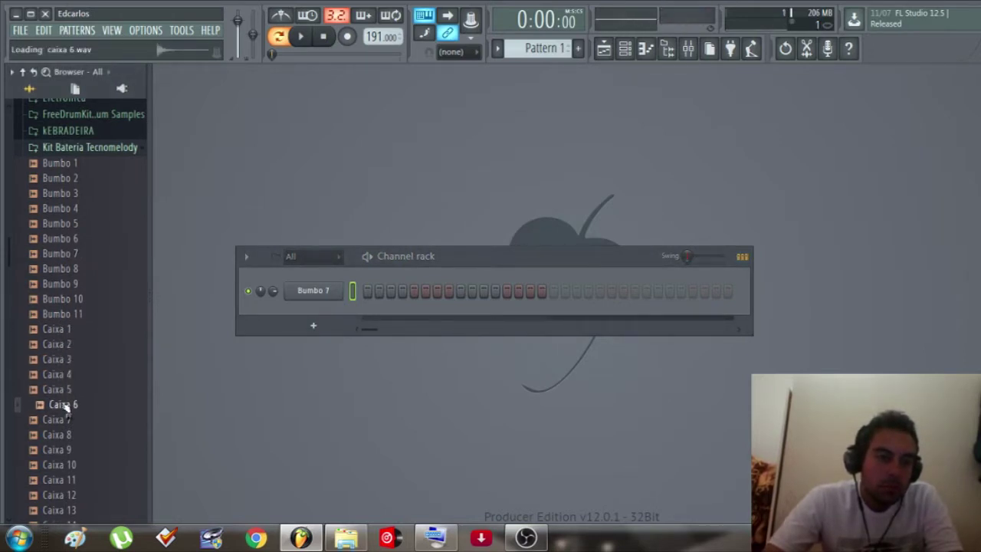
left_click(61, 419)
left_click(65, 435)
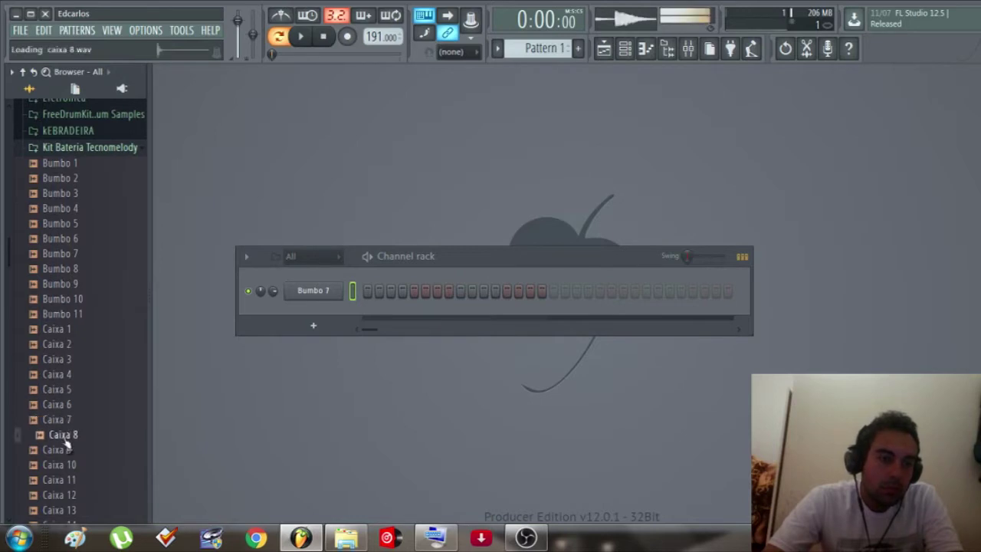
scroll(69, 429, "down", 4)
left_click(61, 270)
left_click(64, 285)
left_click(66, 300)
left_click(67, 314)
left_click(70, 329)
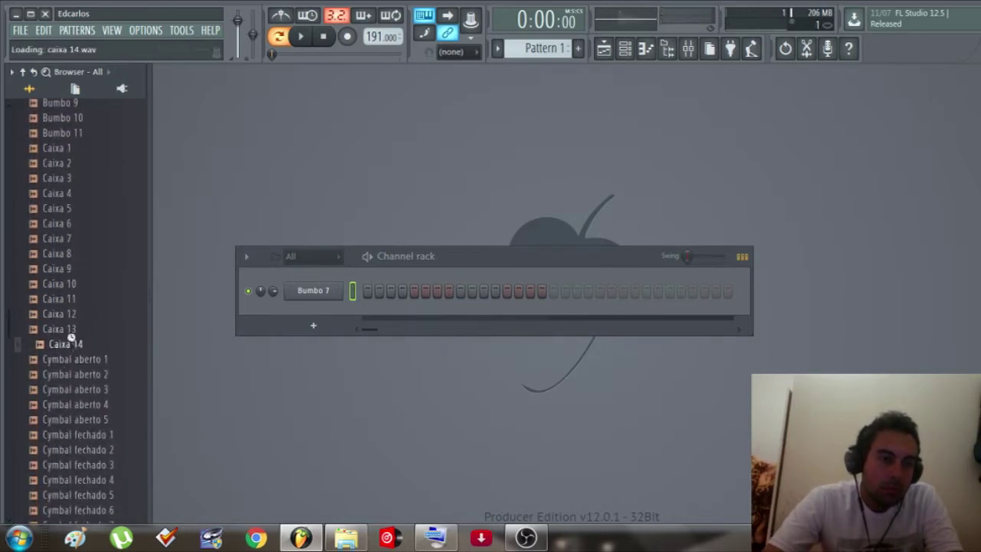
Add Caixa 12 as a new channel below Bumbo 7 and reposition the channel rack
left_click(66, 315)
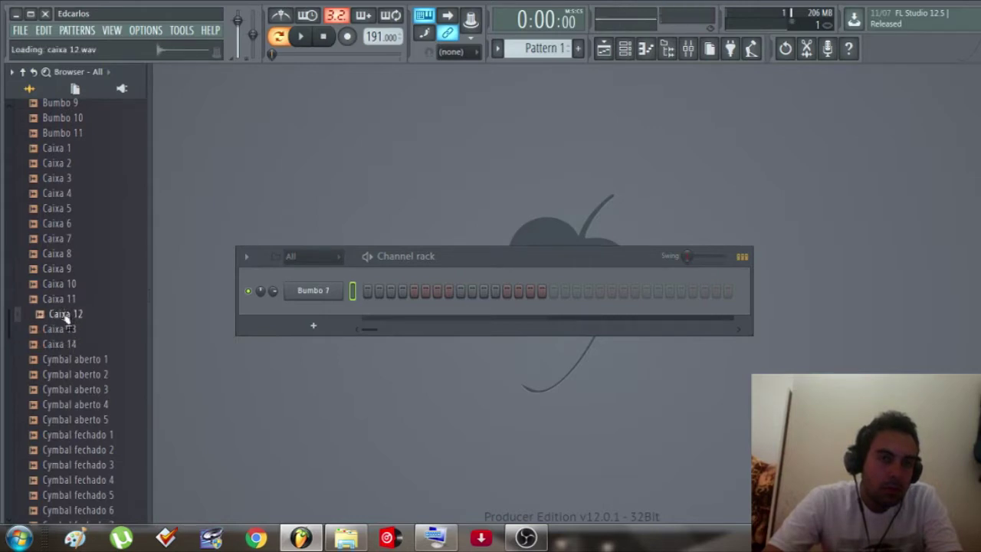
left_click_drag(66, 320, 337, 314)
left_click_drag(524, 268, 600, 189)
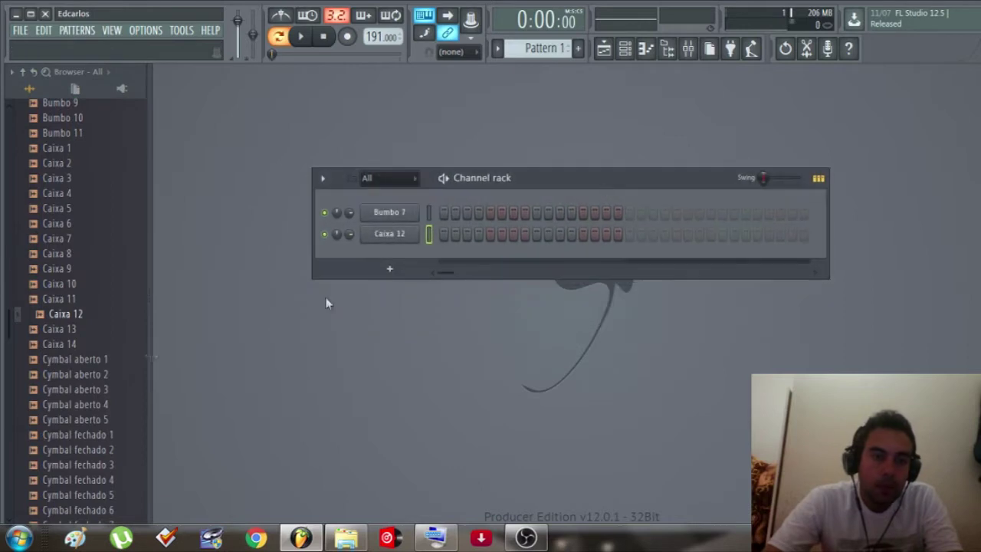
Audition the closed cymbal samples Cymbal fechado 1 to 8 in the drum kit folder
scroll(48, 338, "down", 4)
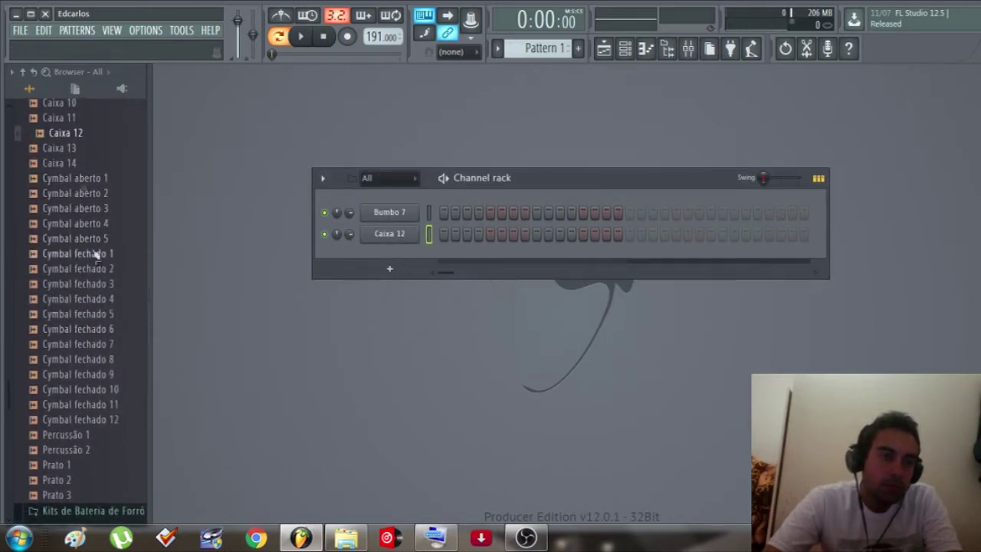
left_click(70, 257)
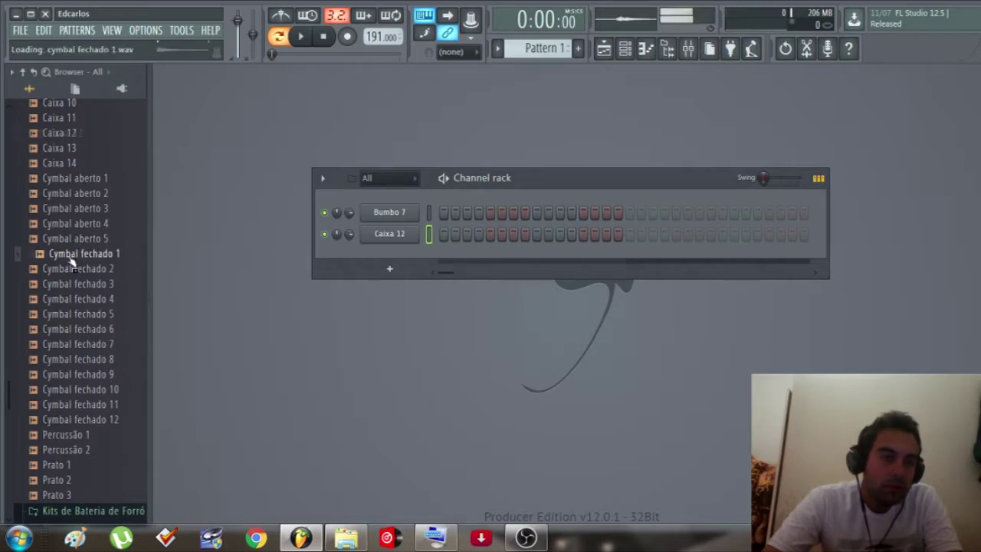
left_click(74, 269)
left_click(76, 285)
left_click(79, 300)
left_click(80, 315)
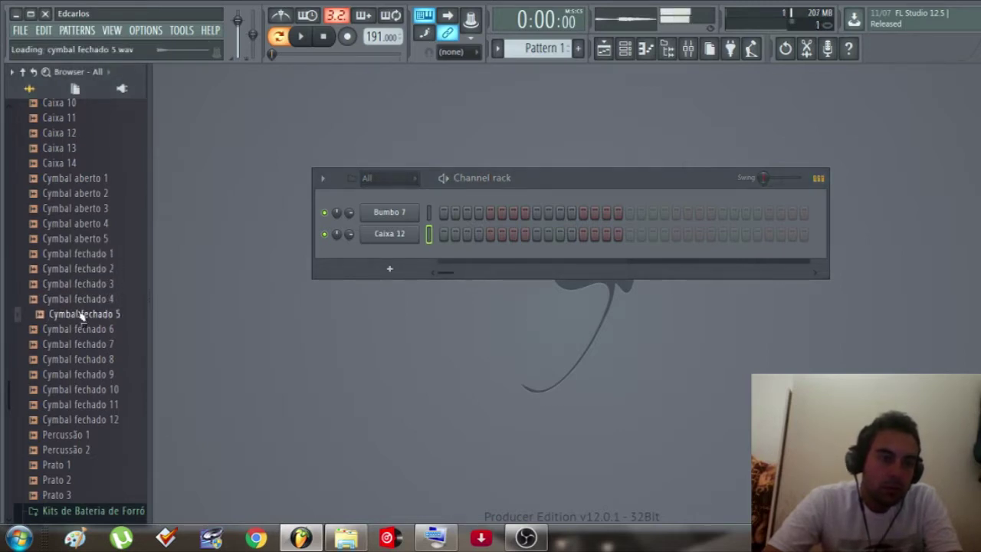
left_click(83, 329)
left_click(85, 344)
left_click(86, 359)
left_click(86, 330)
left_click(89, 344)
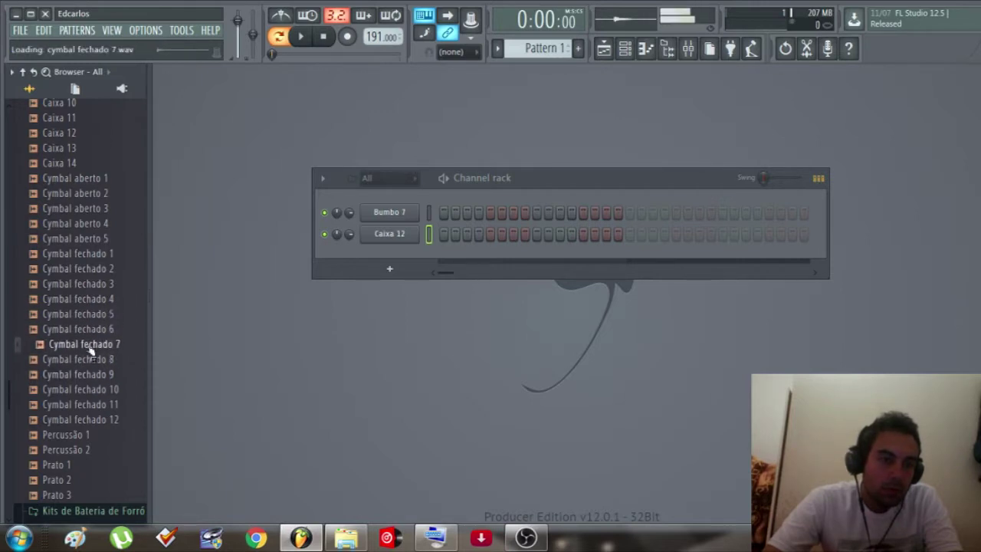
Compare Cymbal fechado 4 to 7 again and add Cymbal fechado 5 as a new channel below Caixa 12
left_click(95, 315)
left_click(84, 300)
left_click(86, 315)
left_click(86, 329)
left_click(88, 344)
left_click(88, 329)
left_click(84, 299)
left_click(87, 315)
left_click_drag(79, 320, 405, 258)
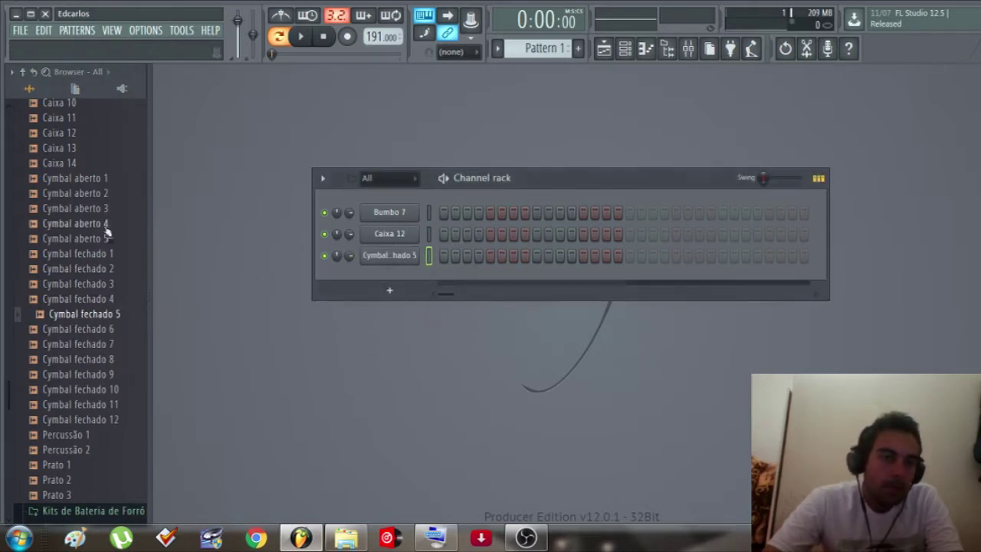
Audition the Cymbal aberto samples 1 to 5 and add Cymbal aberto 1 as a new channel in the rack
left_click(79, 180)
left_click(80, 195)
left_click(85, 210)
left_click(90, 224)
left_click(98, 239)
left_click(101, 255)
left_click(102, 240)
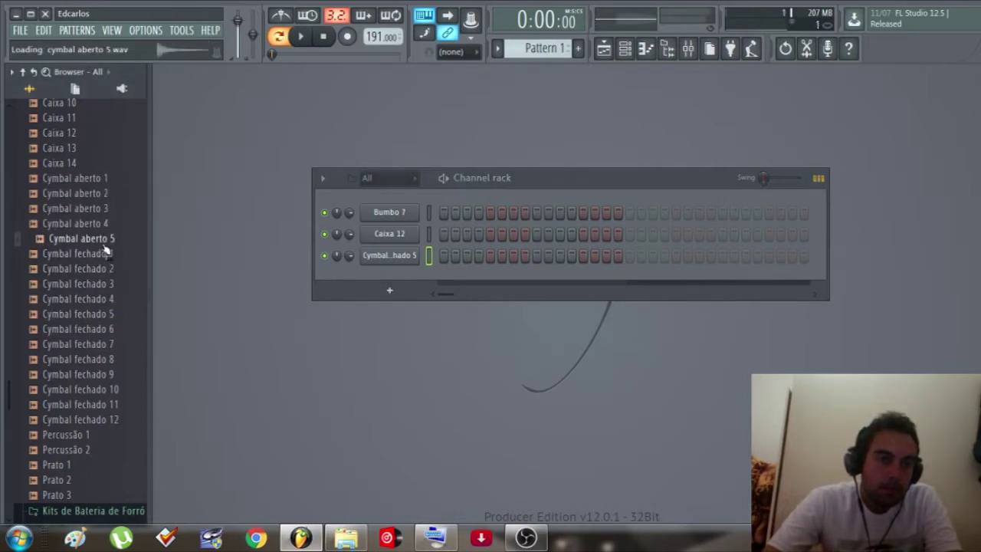
left_click(97, 223)
left_click(90, 209)
left_click(88, 193)
left_click(92, 181)
left_click_drag(93, 188, 400, 278)
Compare the Percussão 1 and Percussão 2 samples and add Percussão 1 as the fifth channel
scroll(73, 417, "down", 4)
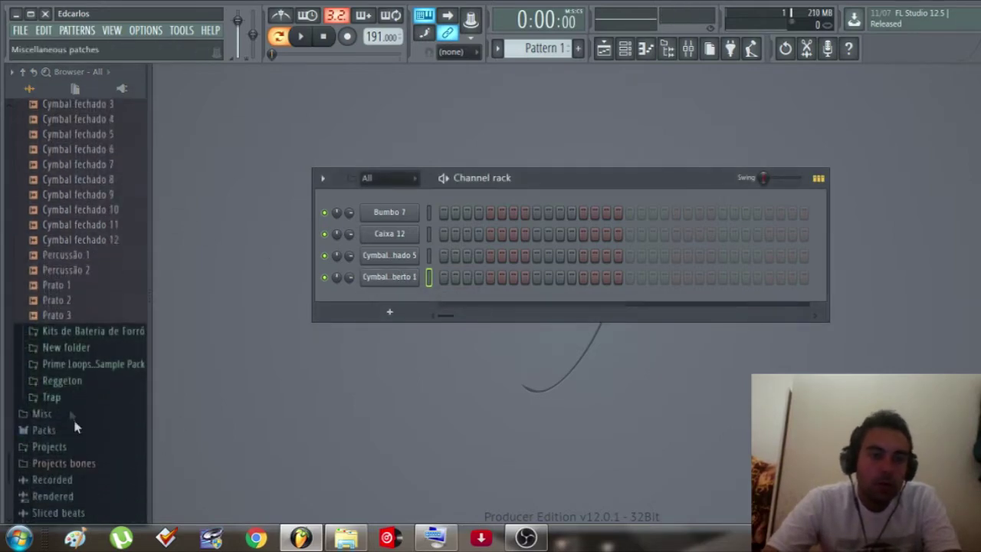
left_click(79, 258)
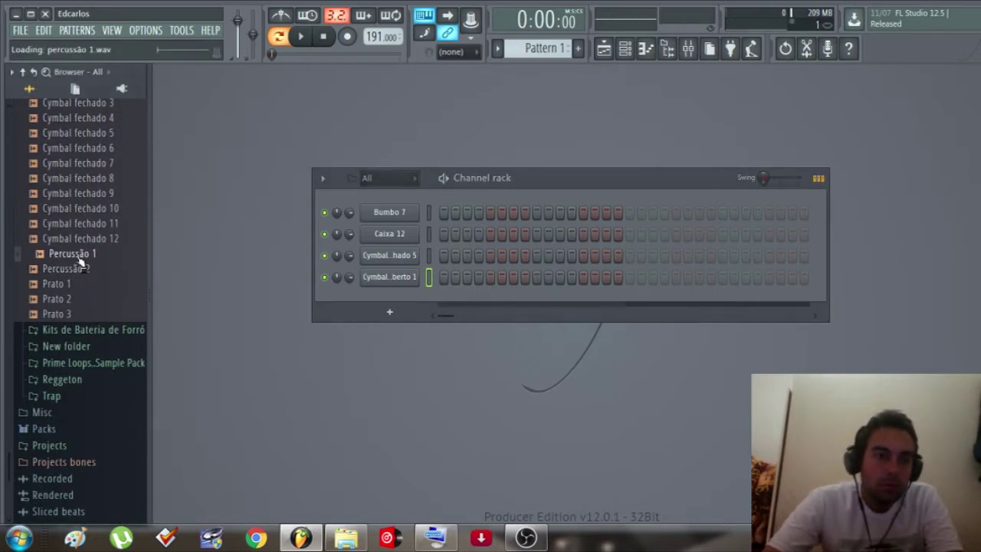
left_click(77, 268)
left_click(69, 255)
left_click(75, 269)
left_click(73, 256)
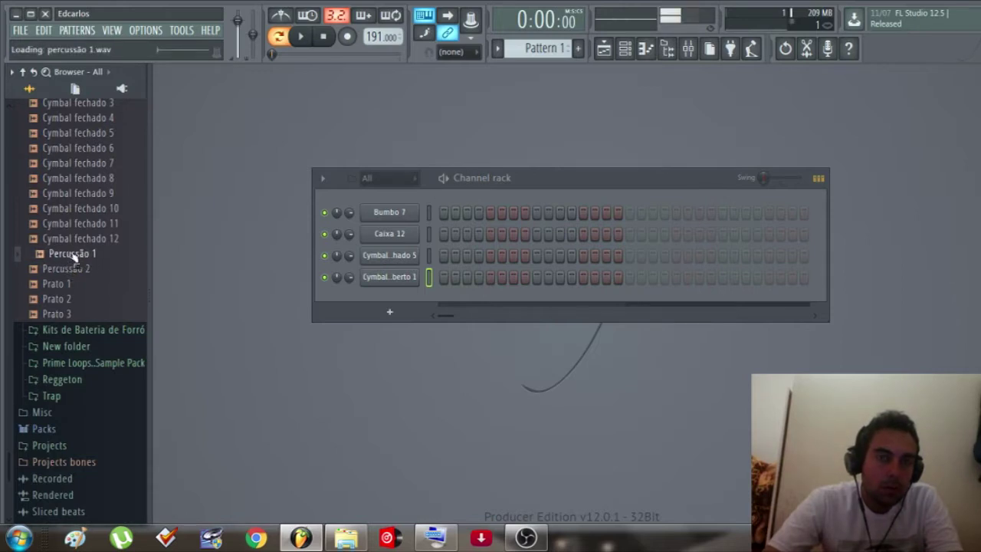
left_click(75, 270)
left_click(69, 256)
left_click_drag(67, 258, 395, 301)
left_click_drag(633, 183, 547, 241)
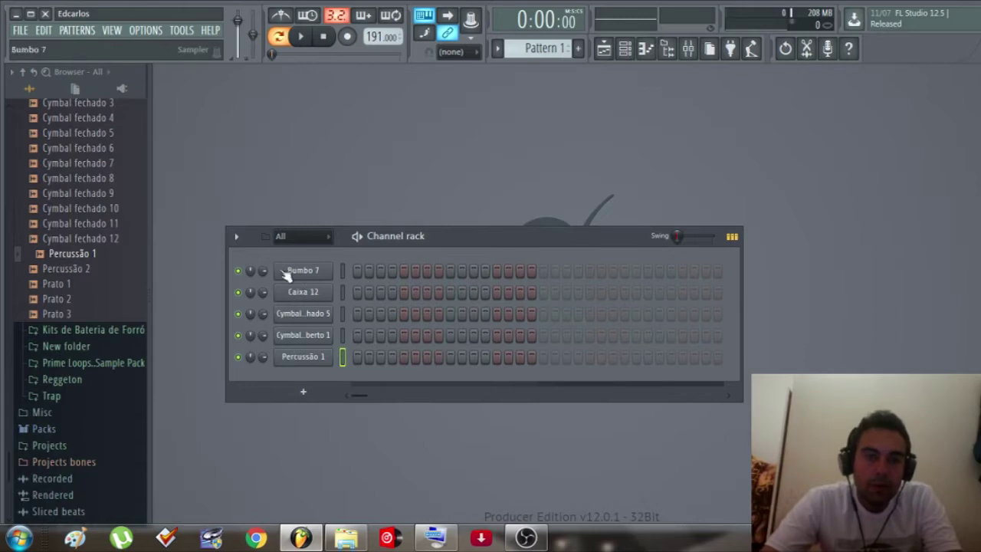
Activate steps 1 and 9 of the Bumbo 7 channel and narrow the channel rack to 16 steps
left_click(314, 275)
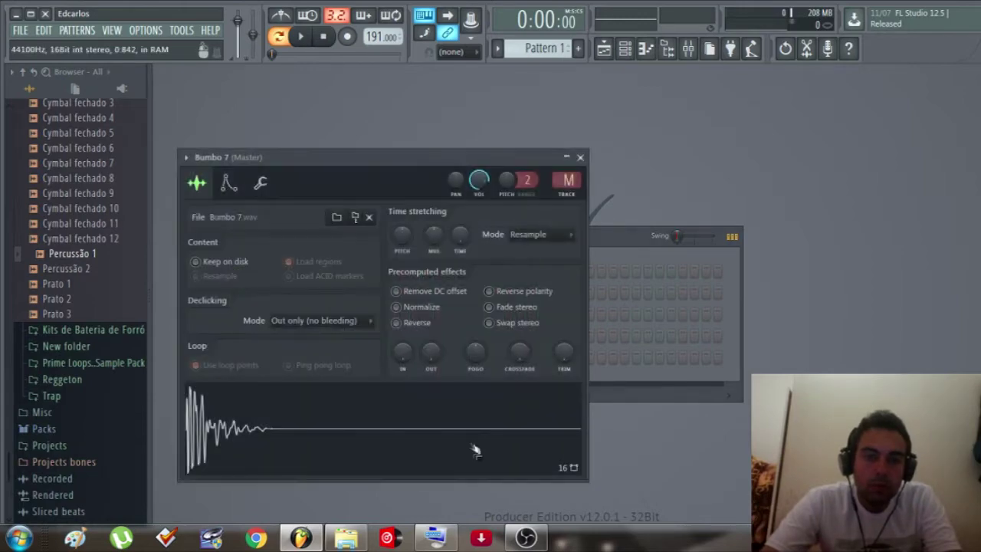
left_click(582, 158)
left_click(358, 273)
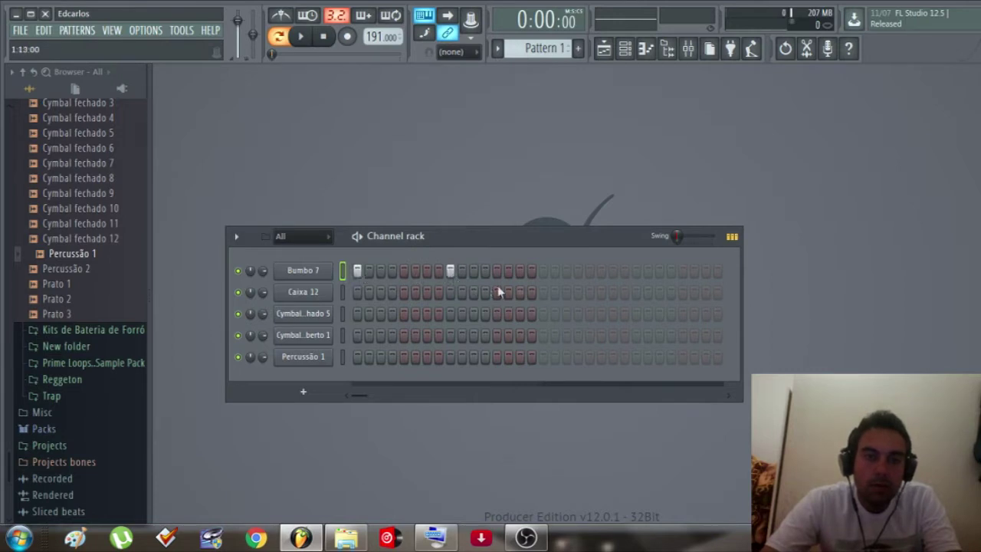
left_click_drag(742, 300, 557, 306)
left_click_drag(447, 247, 457, 191)
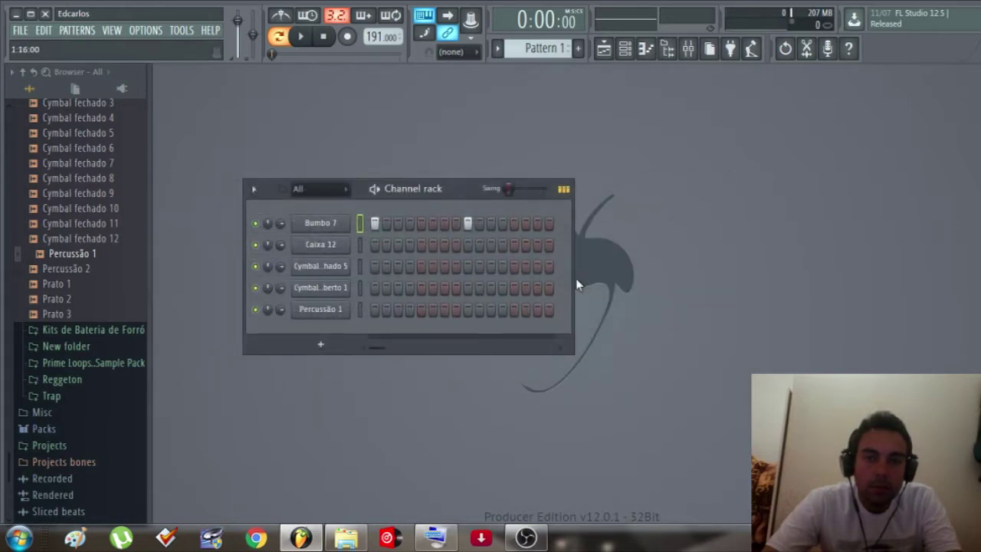
Check the kick pattern by ear, activate steps 5, 7 and 13 of the Caixa 12 channel, and play the result
mouse_move(574, 281)
left_mouse_down()
mouse_move(733, 265)
mouse_move(580, 265)
left_mouse_up()
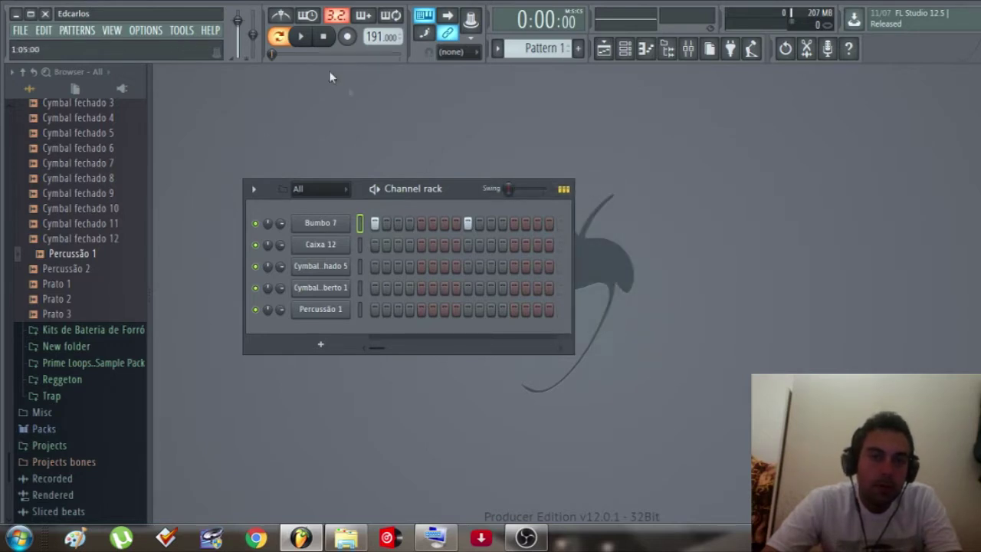
left_click(307, 36)
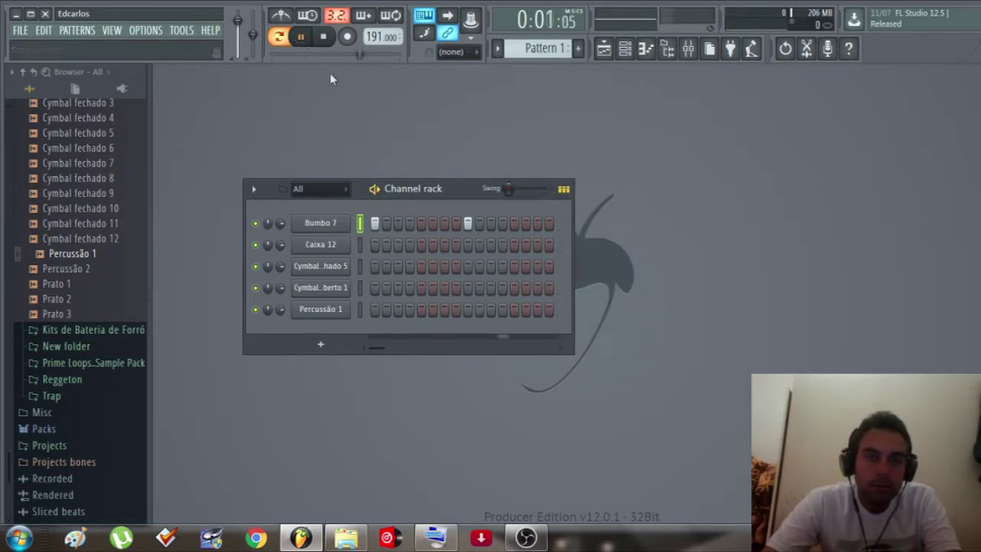
left_click(323, 36)
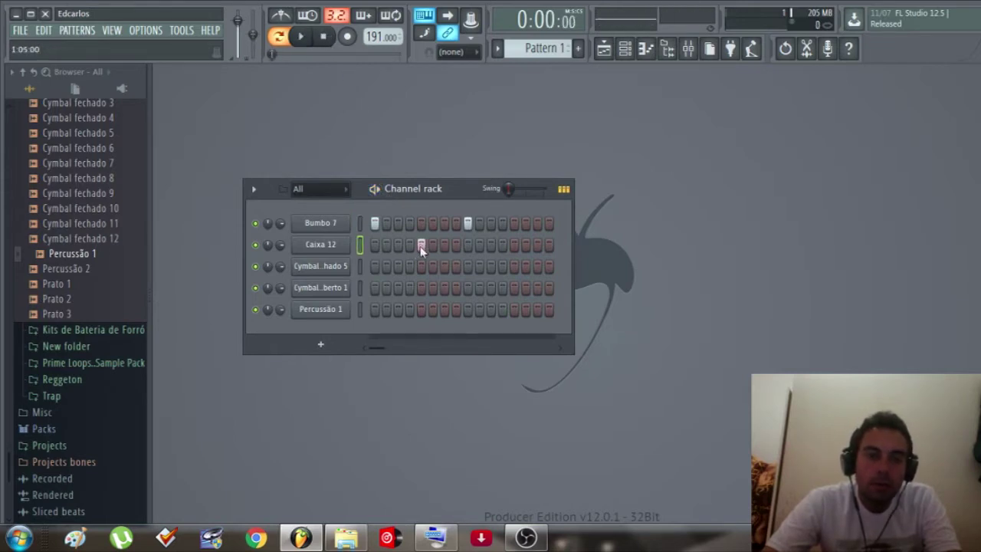
left_click(511, 245)
left_click(310, 44)
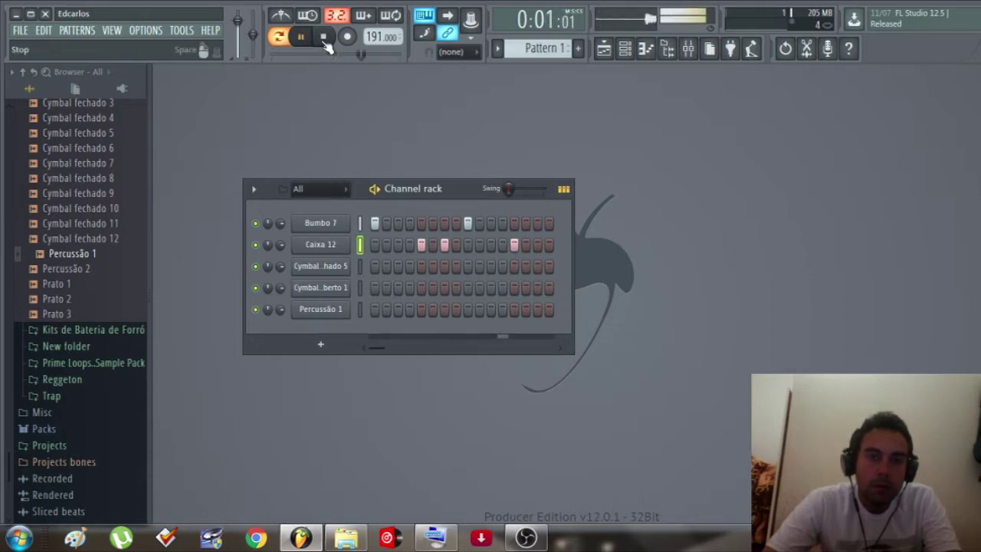
left_click(323, 37)
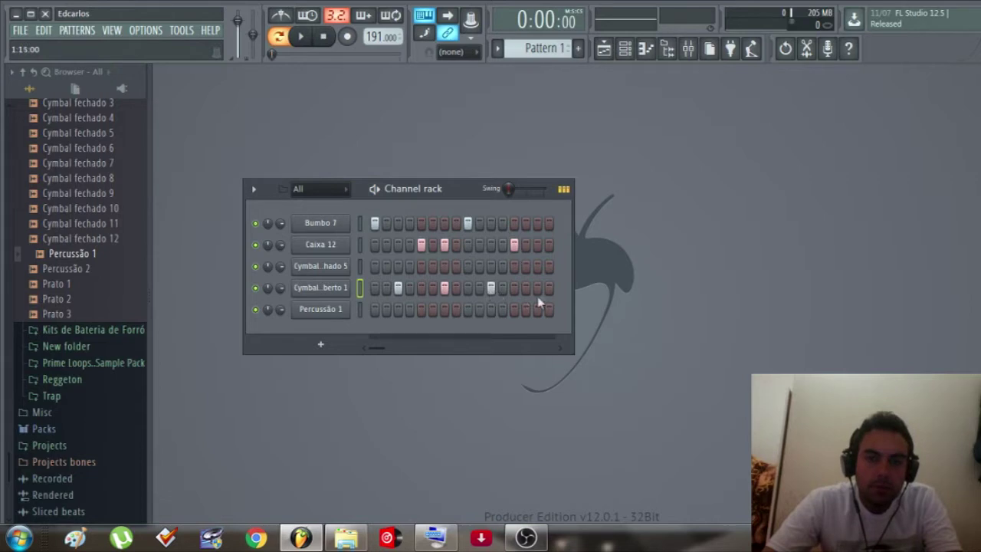
Activate steps 3, 7, 11 and 15 of Cymbal aberto 1 and try steps 2, 4 and 6 on Cymbal fechado 5 during playback
left_click(301, 36)
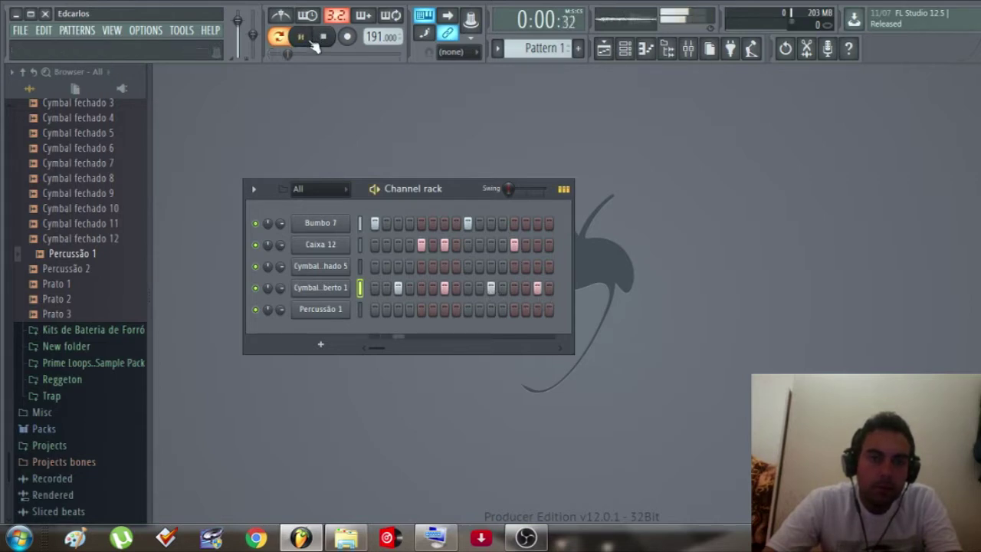
left_click(323, 37)
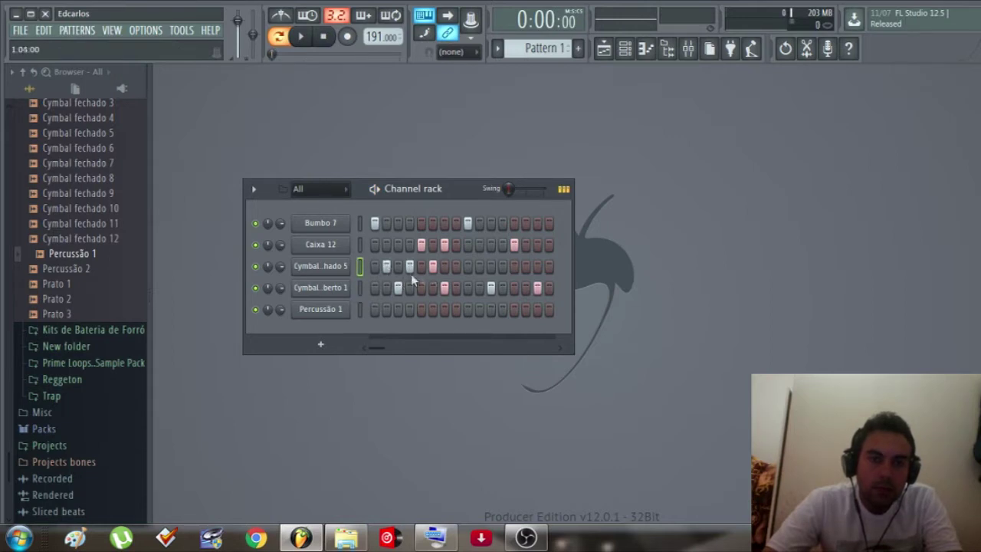
left_click(301, 35)
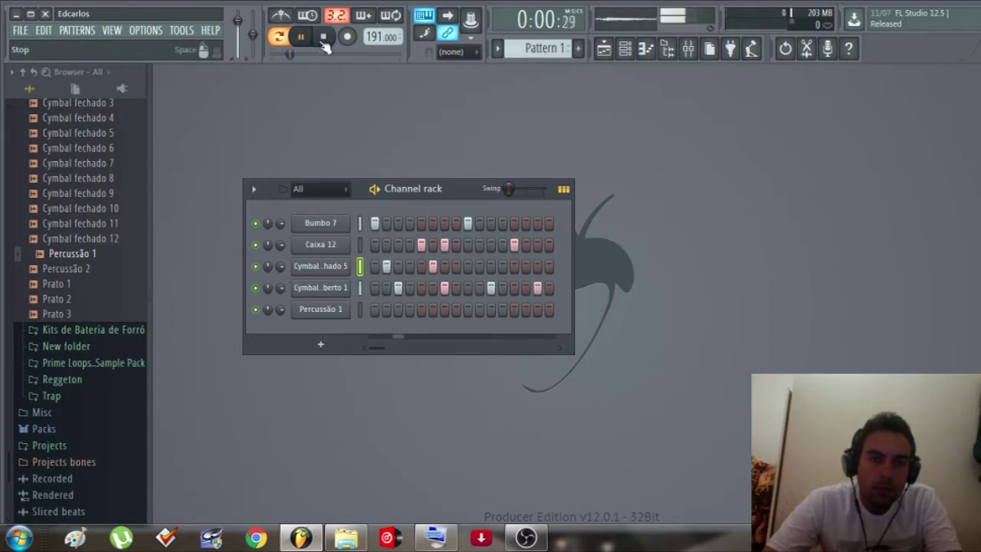
left_click(325, 39)
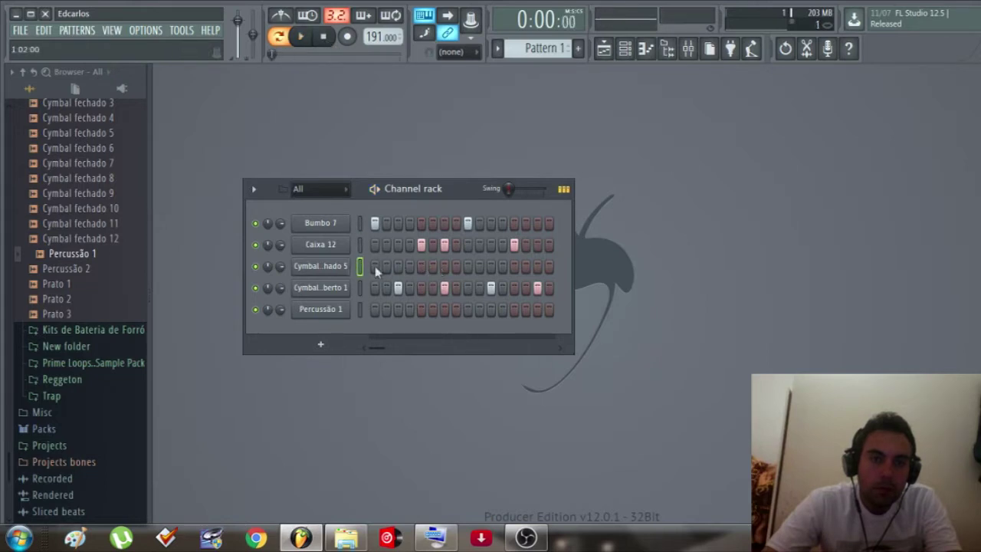
Activate steps 3, 5, 6, 11 and 12 of Cymbal fechado 5 and clear steps 3 and 11 of Cymbal aberto 1, checking the beat by ear
left_click(398, 266)
left_click(421, 266)
left_click(304, 38)
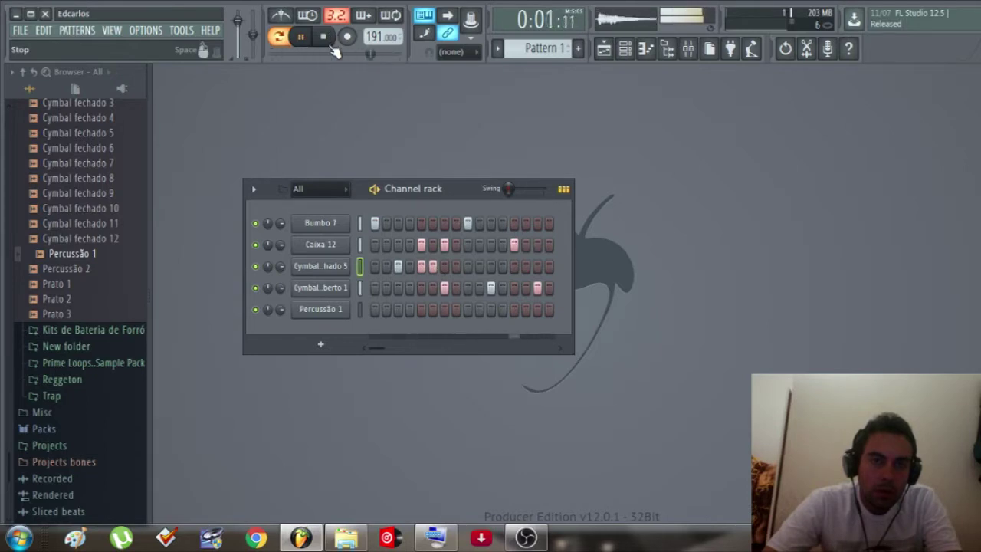
left_click(325, 37)
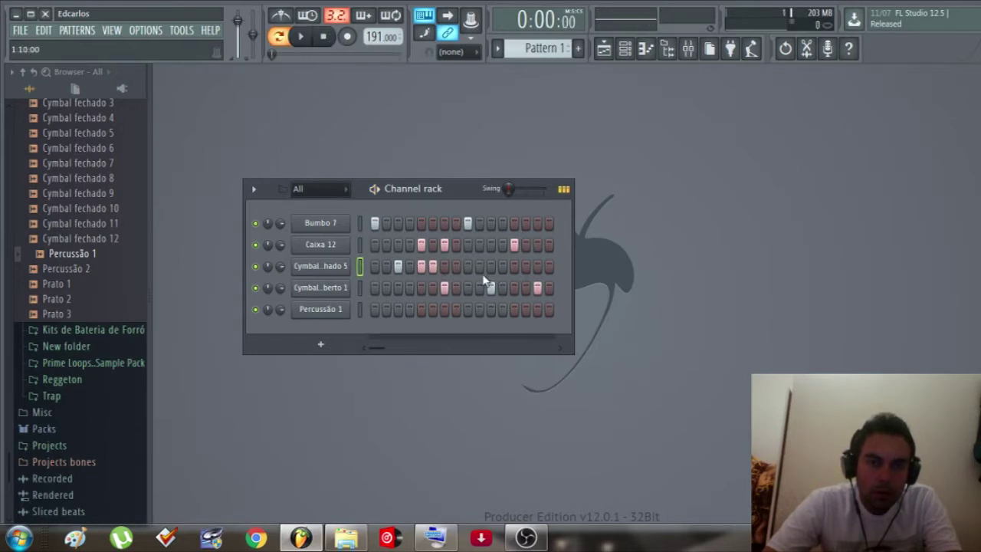
left_click(501, 269)
left_click(491, 268)
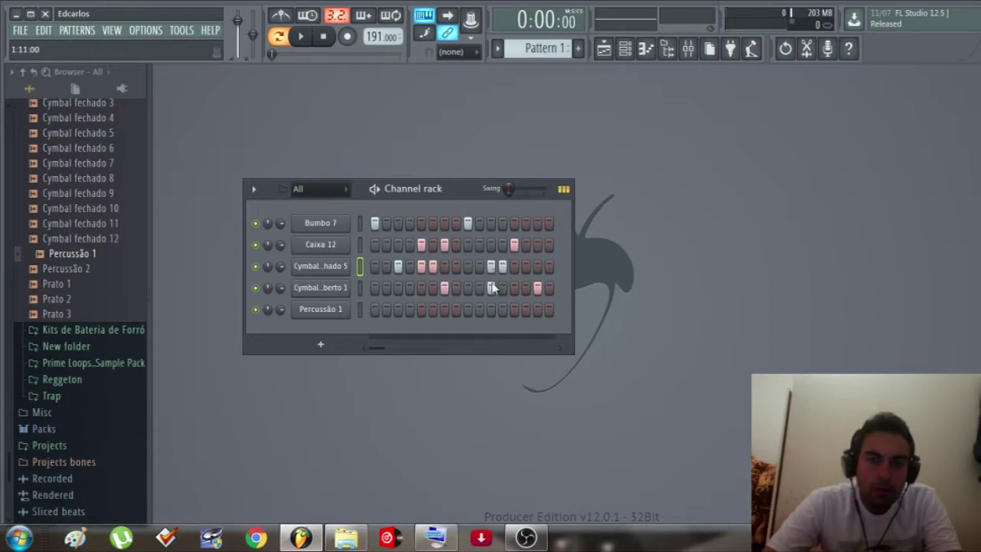
left_click(301, 37)
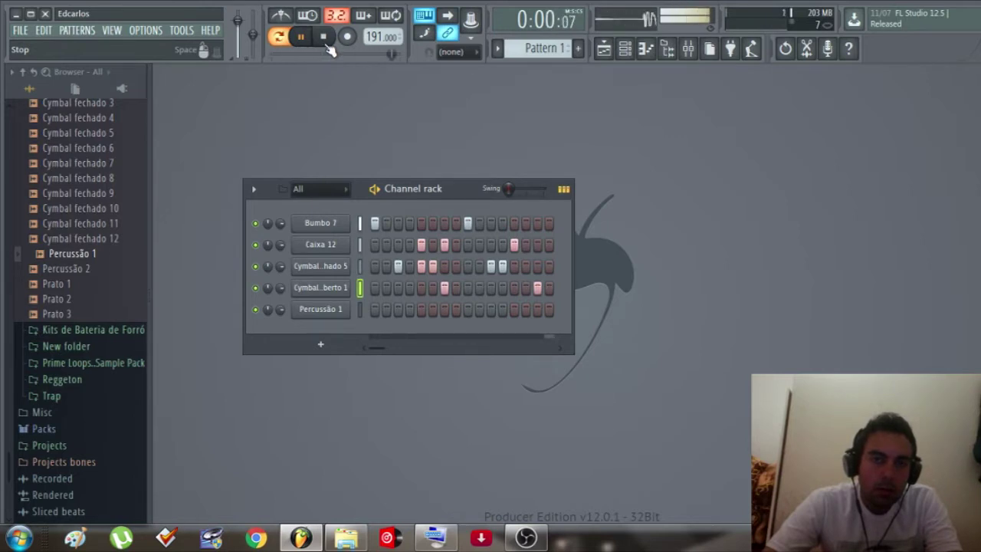
left_click(325, 38)
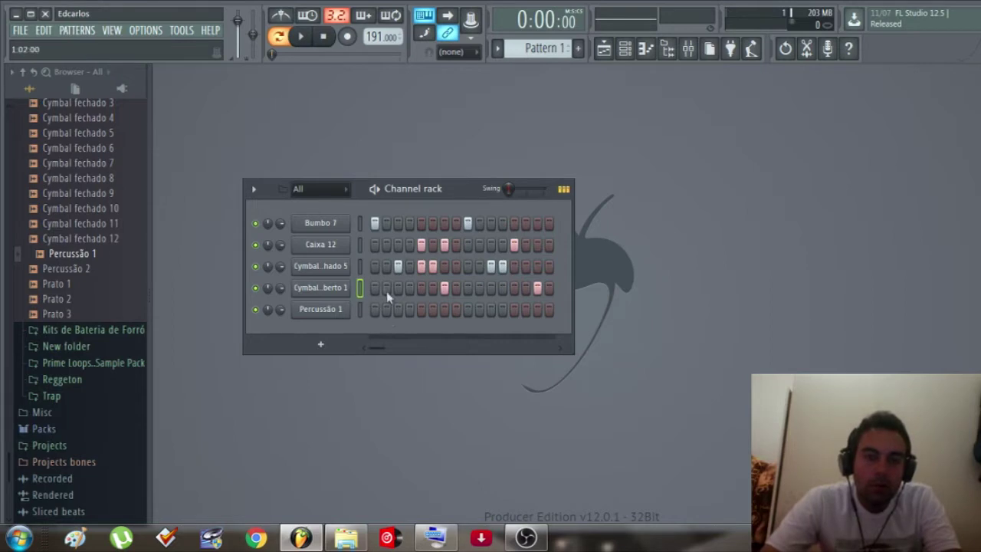
Activate steps 3, 7, 11 and 15 of the Percussão 1 channel during playback and listen to the full pattern
key("space")
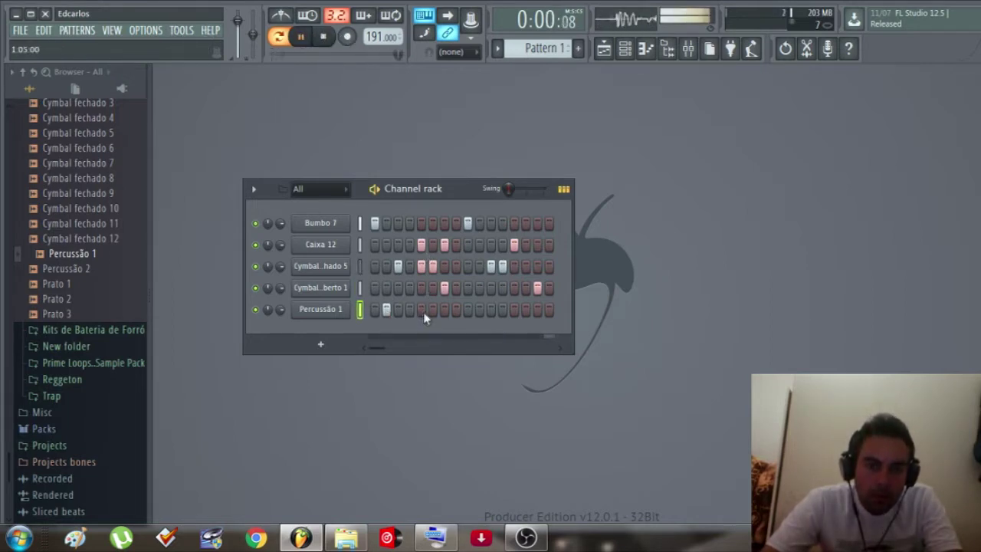
left_click(490, 309)
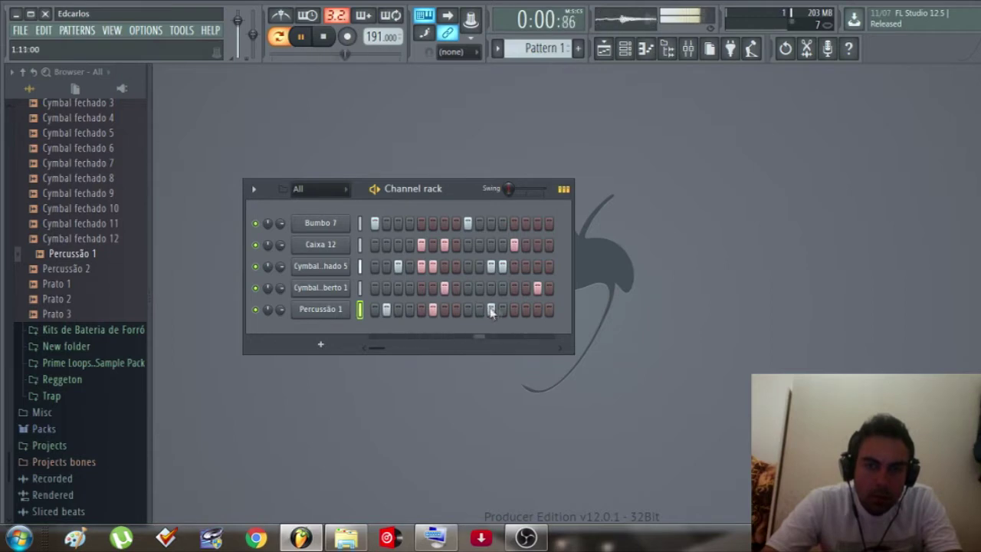
left_click(534, 309)
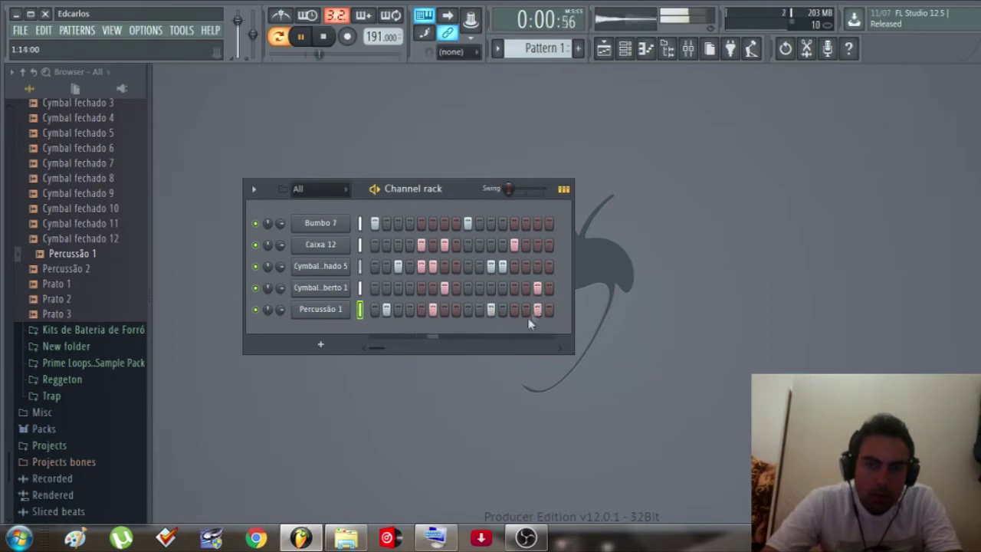
left_click(397, 310)
right_click(391, 310)
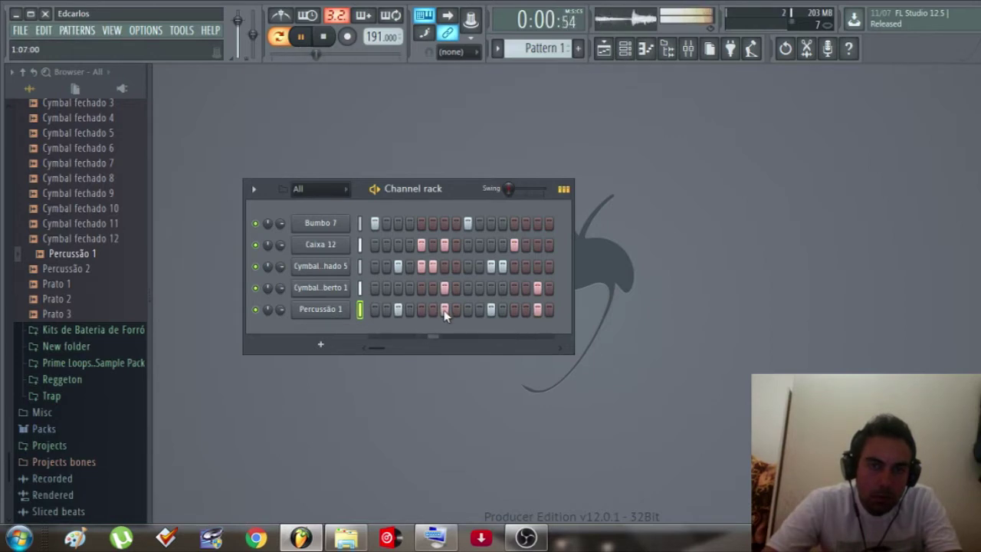
left_click(323, 36)
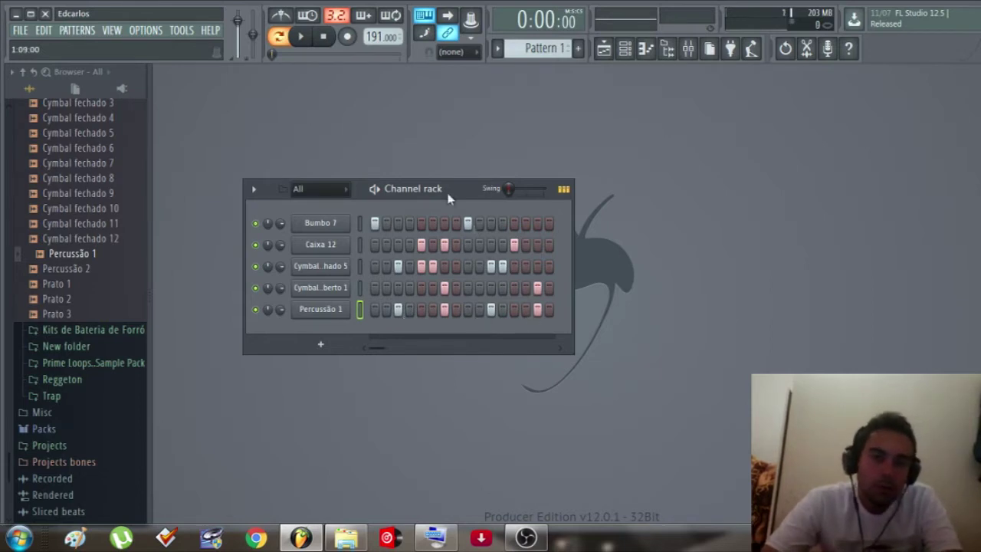
left_click(300, 36)
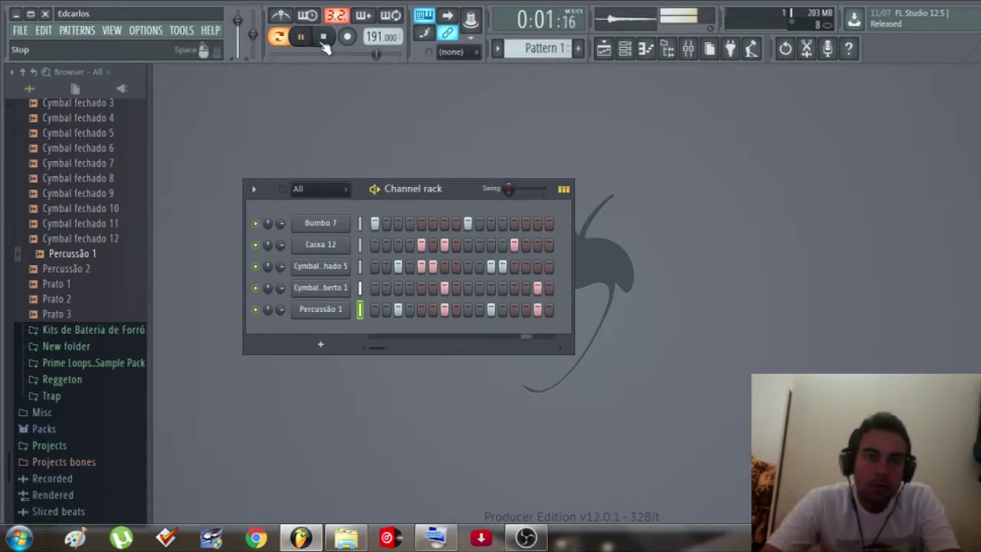
left_click(324, 38)
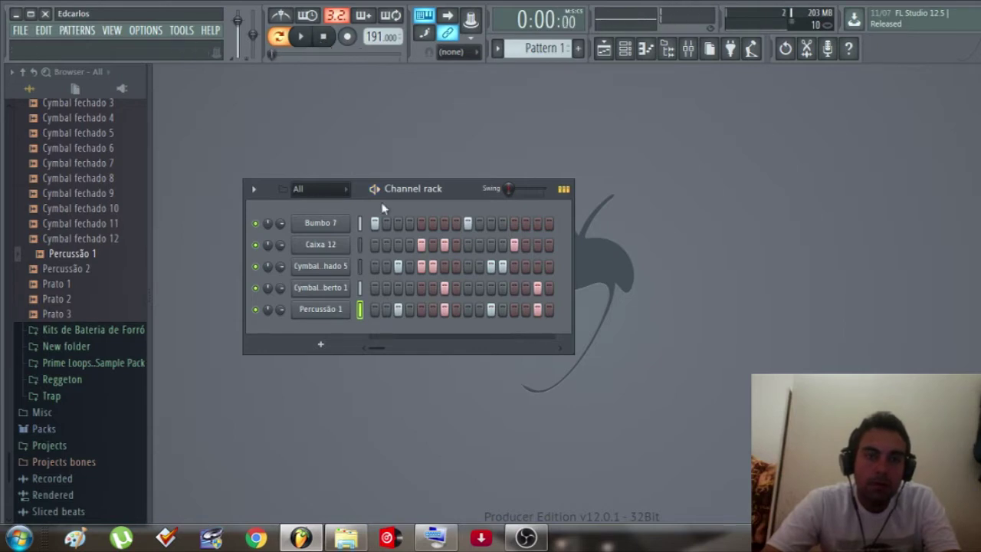
Add a BooBass instrument as a new channel below Percussão 1 and position its window over the channel rack
left_click_drag(465, 199, 549, 143)
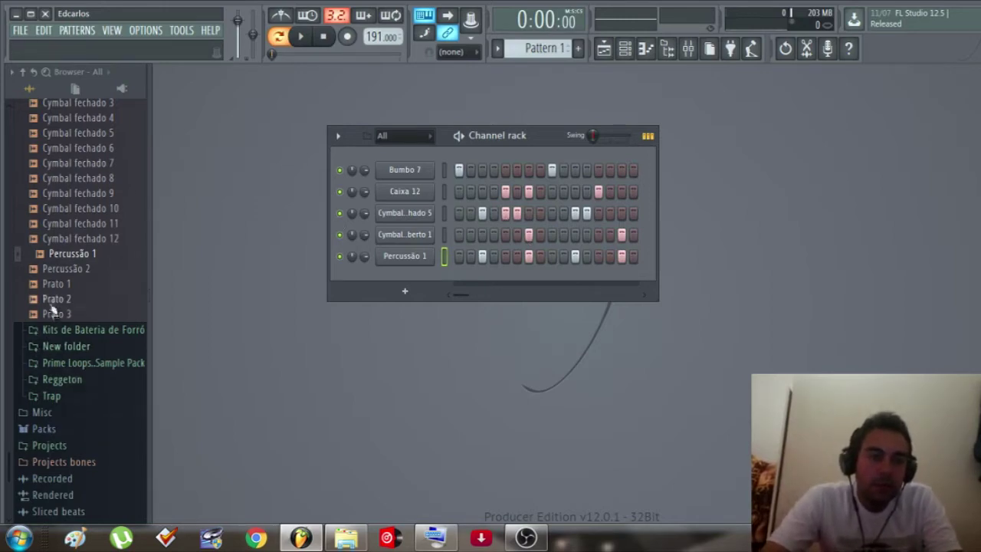
scroll(50, 307, "up", 10)
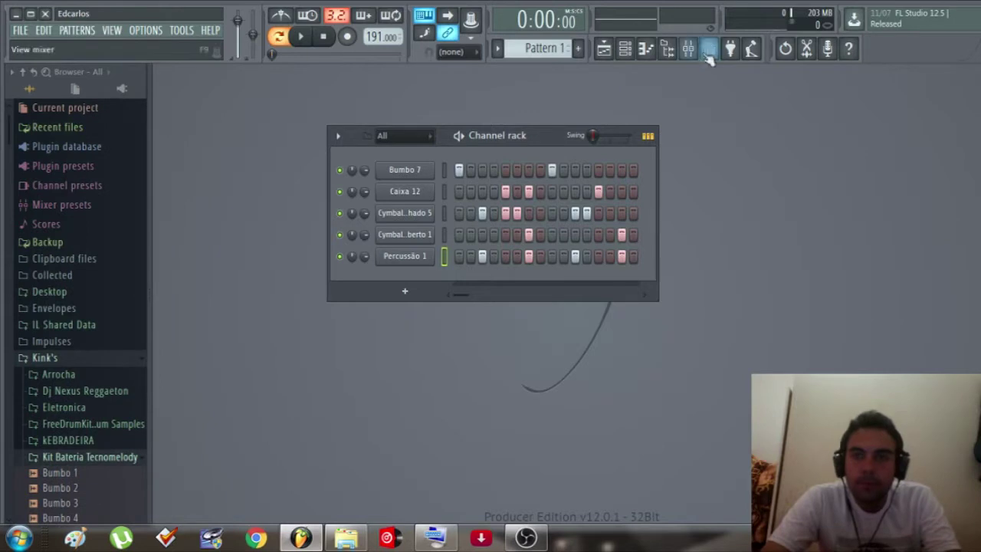
left_click_drag(534, 144, 533, 198)
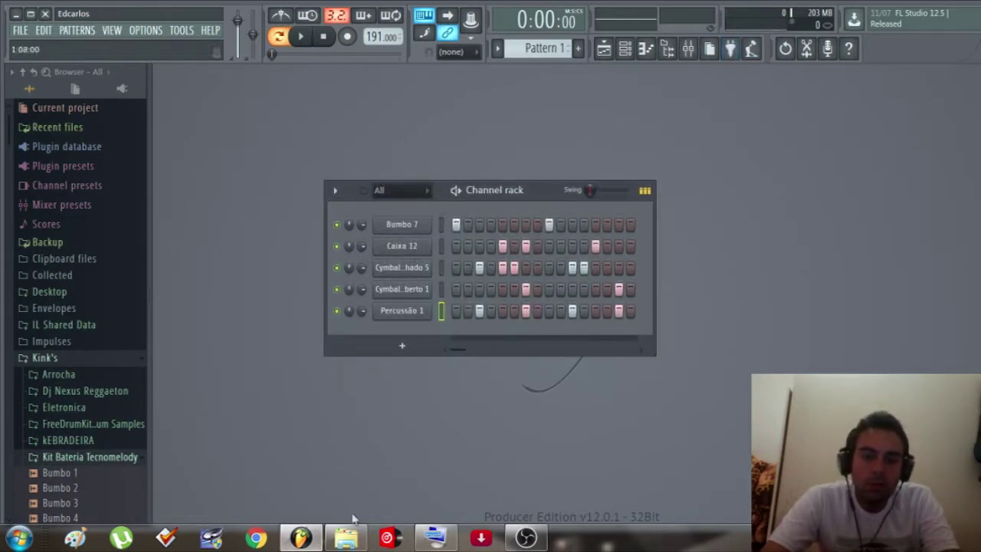
left_click(731, 51)
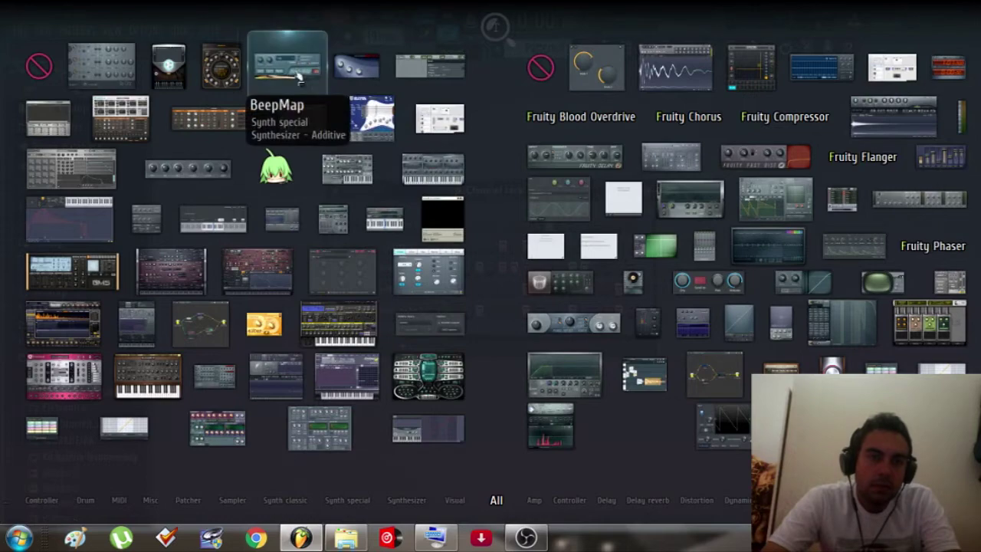
left_click(354, 68)
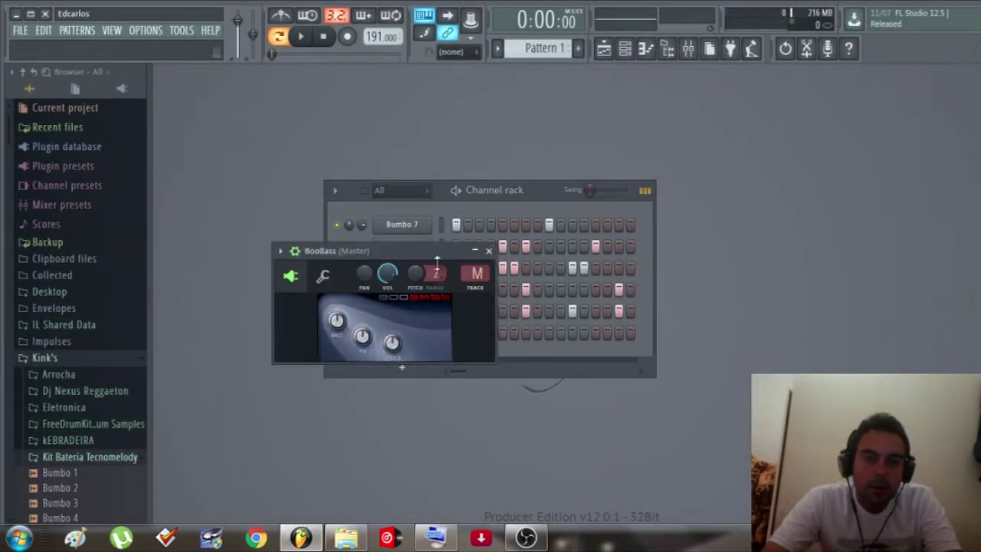
left_click_drag(434, 262, 543, 219)
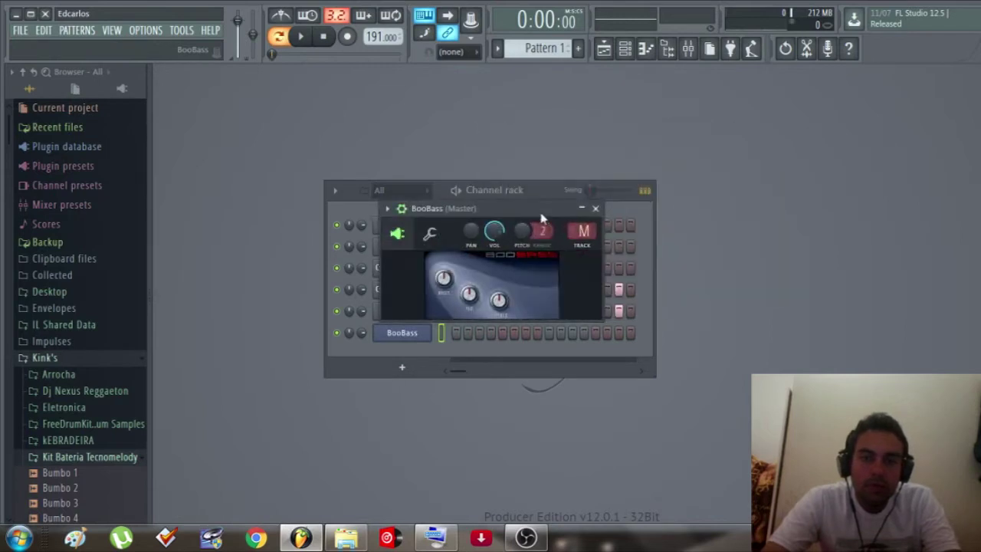
Audition BooBass with repeated F4 notes, compare Treble settings and turn the Treble knob down to minimum
key("v")
key("v")
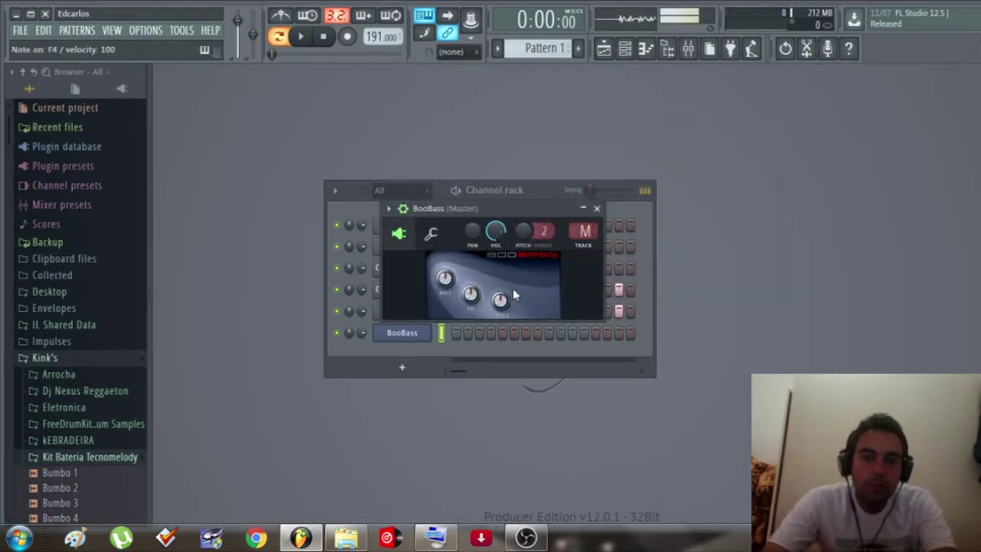
key("x")
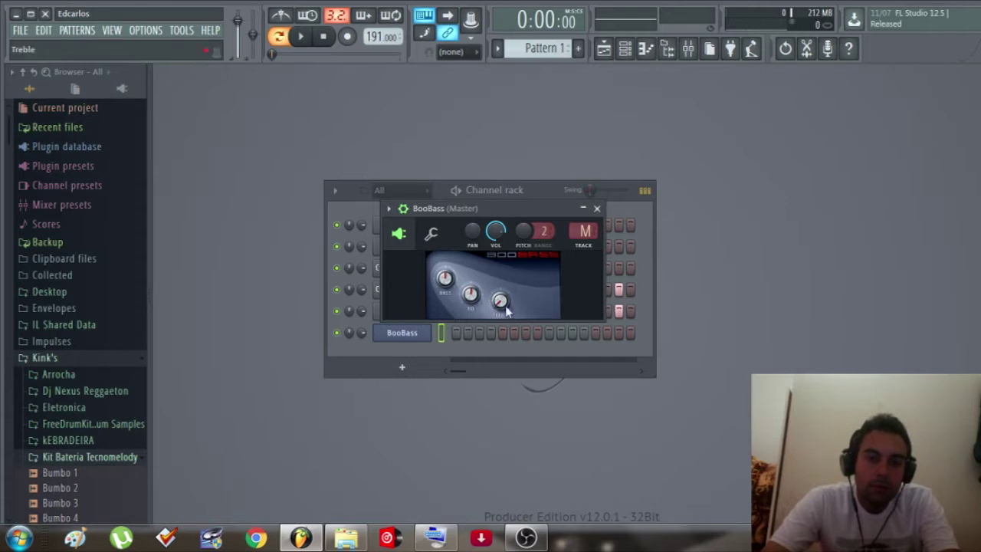
key("v")
key("v")
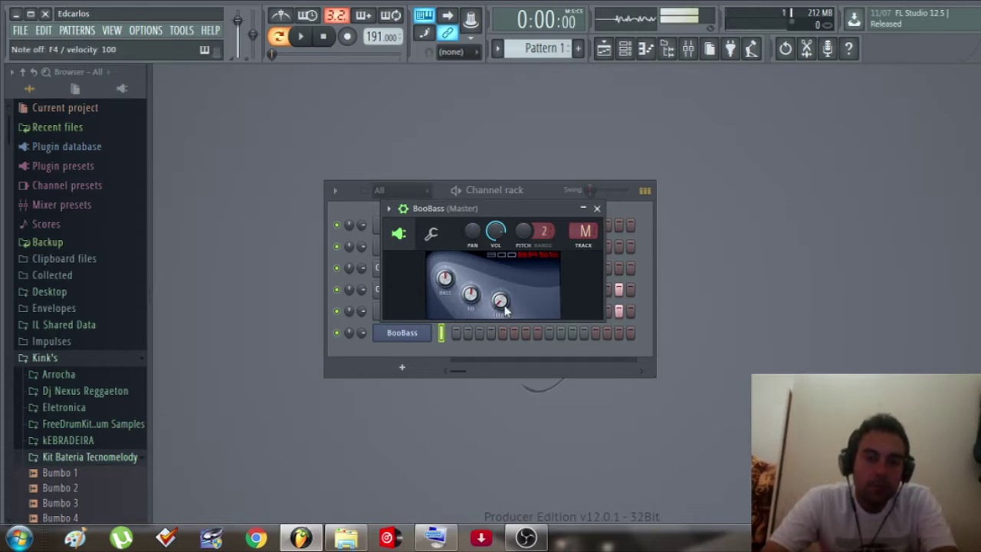
key("v")
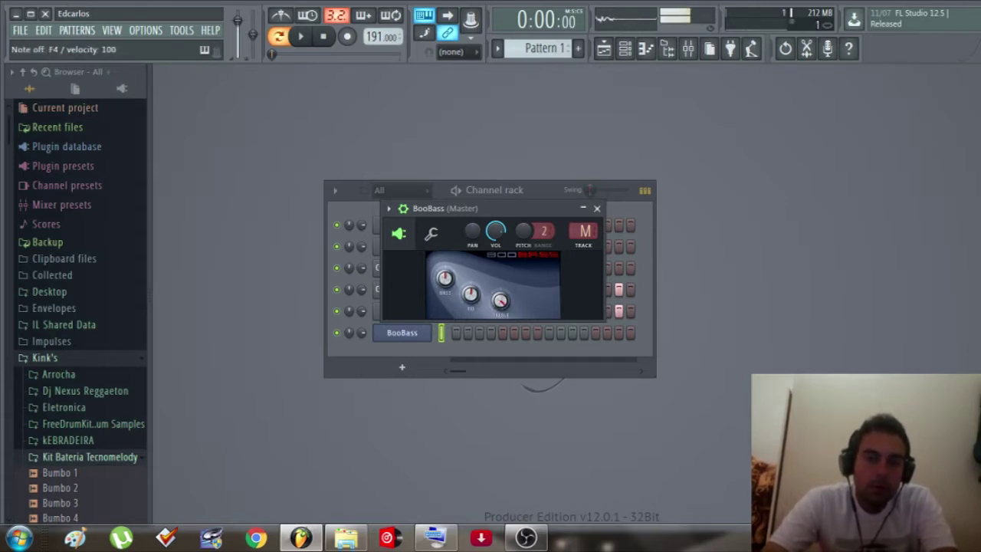
key("v")
key("v")
key("v")
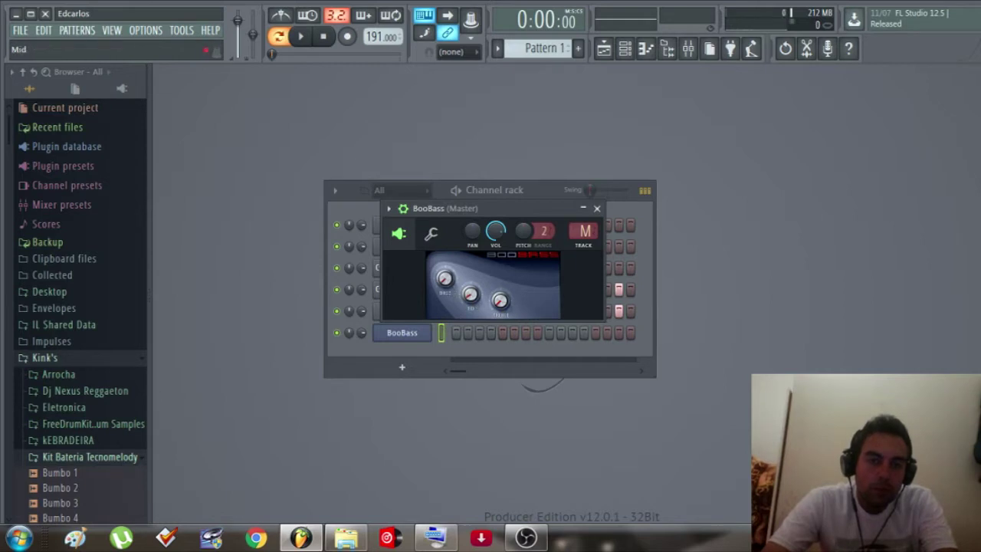
Raise the BooBass Bass knob to maximum and adjust its Mid knob while sounding F4 test notes
key("v")
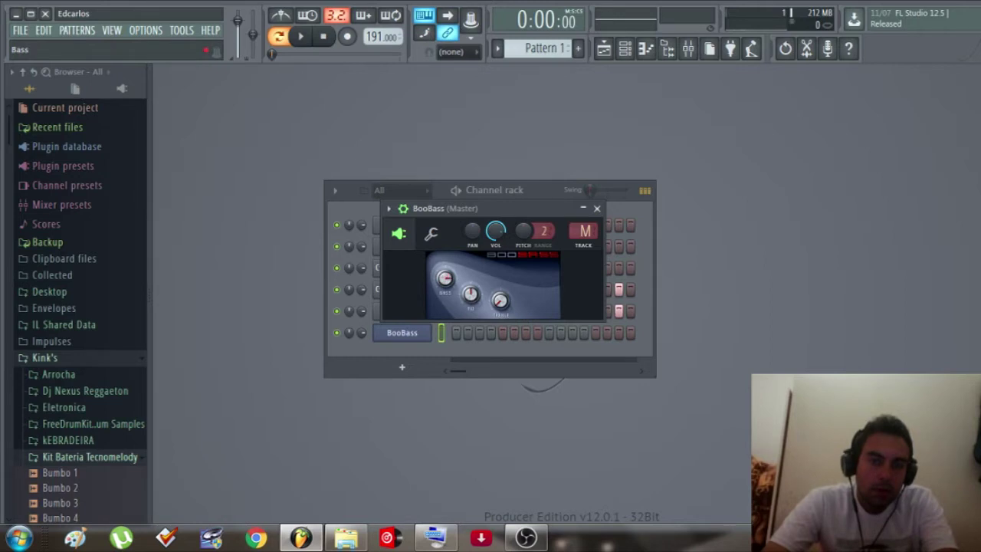
key("v")
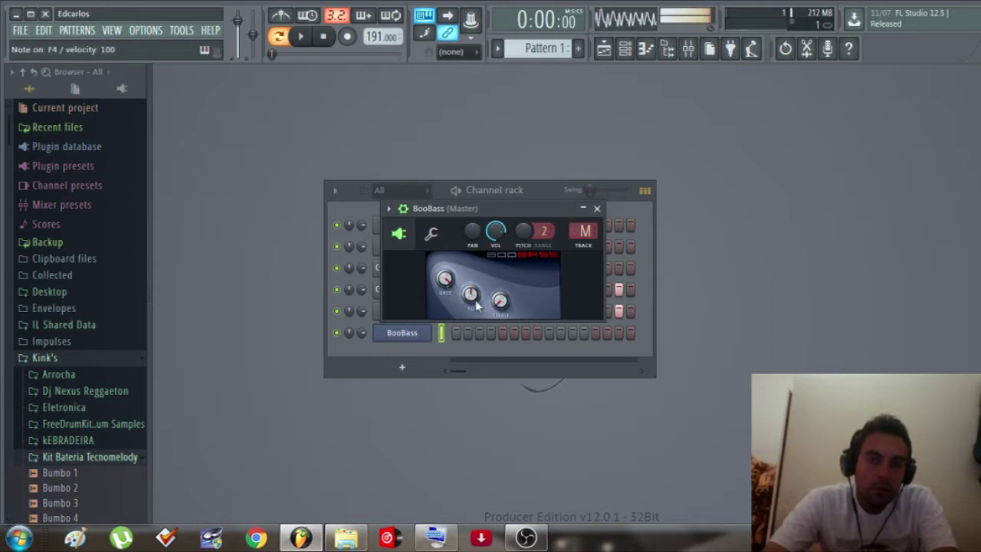
key("v")
left_click_drag(472, 300, 471, 353)
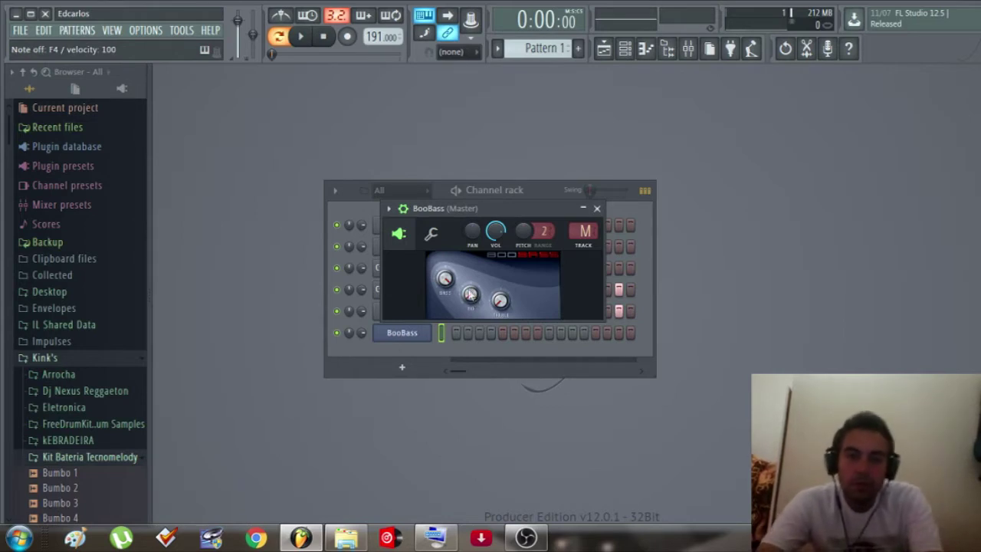
Fine-tune the BooBass Mid knob while sounding F4, G4 and B4 test notes
key("v")
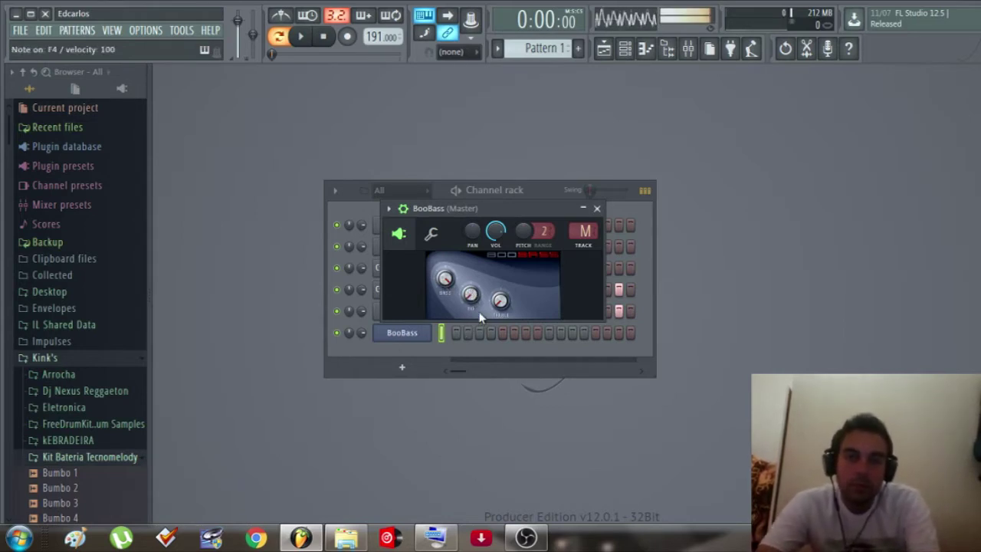
key("b")
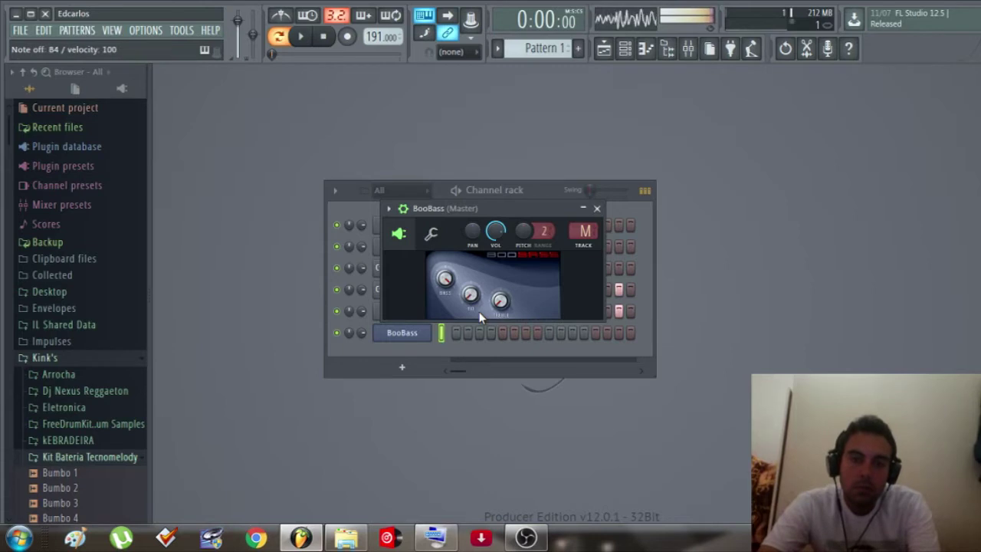
key("v")
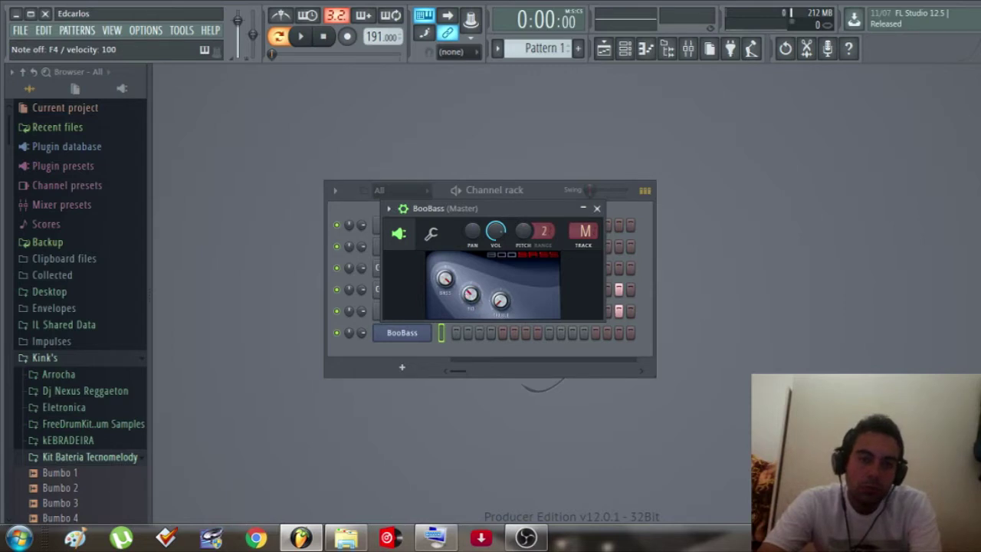
key("v")
key("v")
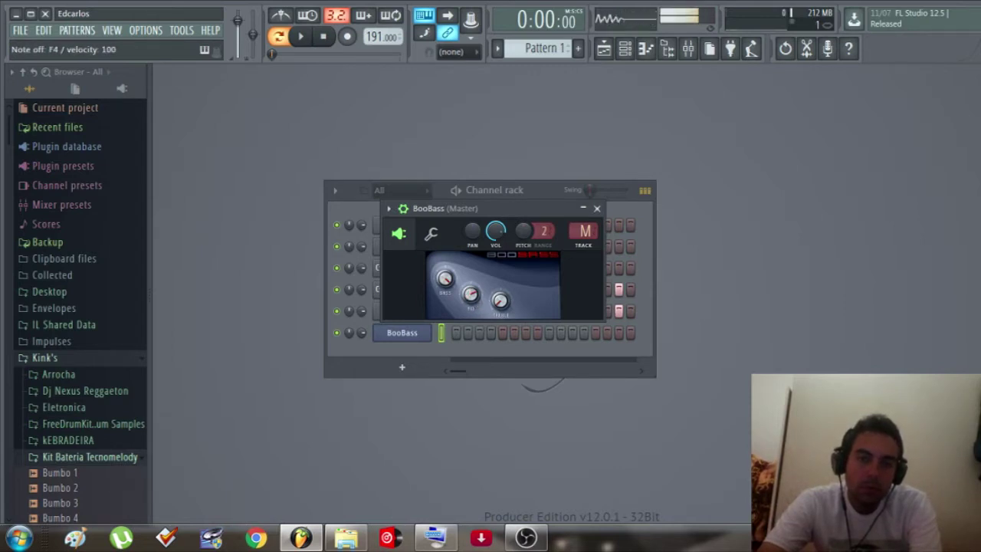
key("v")
key("b")
key("m")
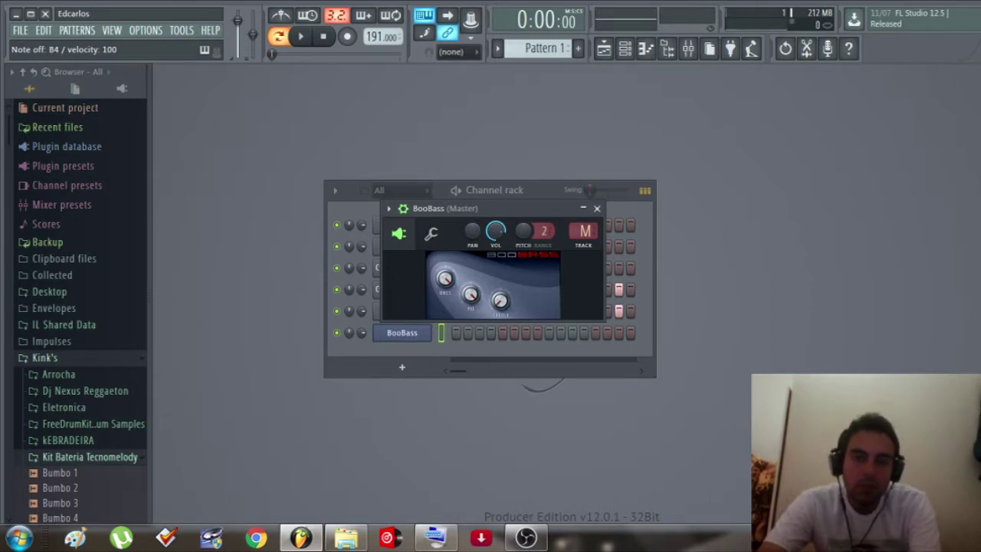
key("v")
key("v")
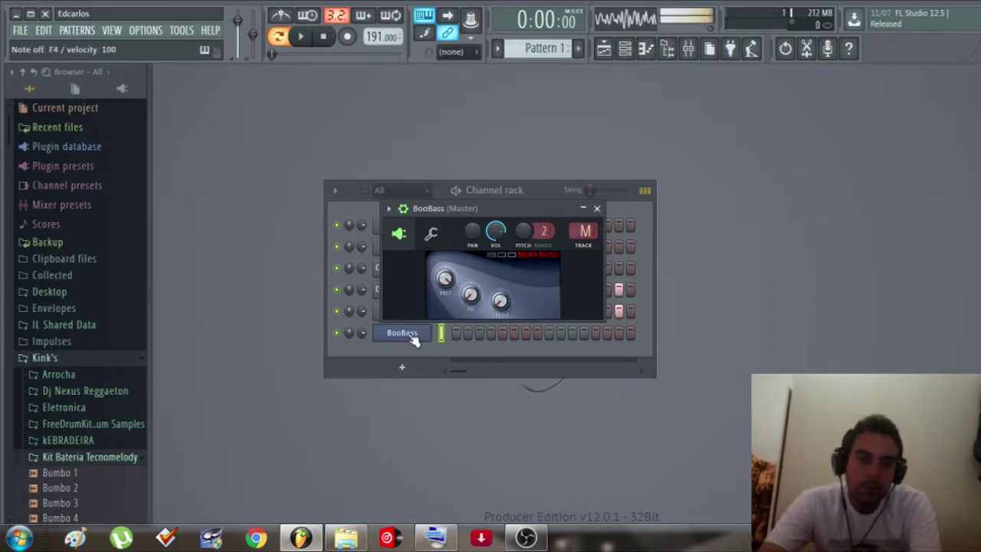
key("m")
Close the BooBass instrument window and open the BooBass channel in the piano roll
left_click(410, 335)
right_click(431, 330)
left_click(419, 349)
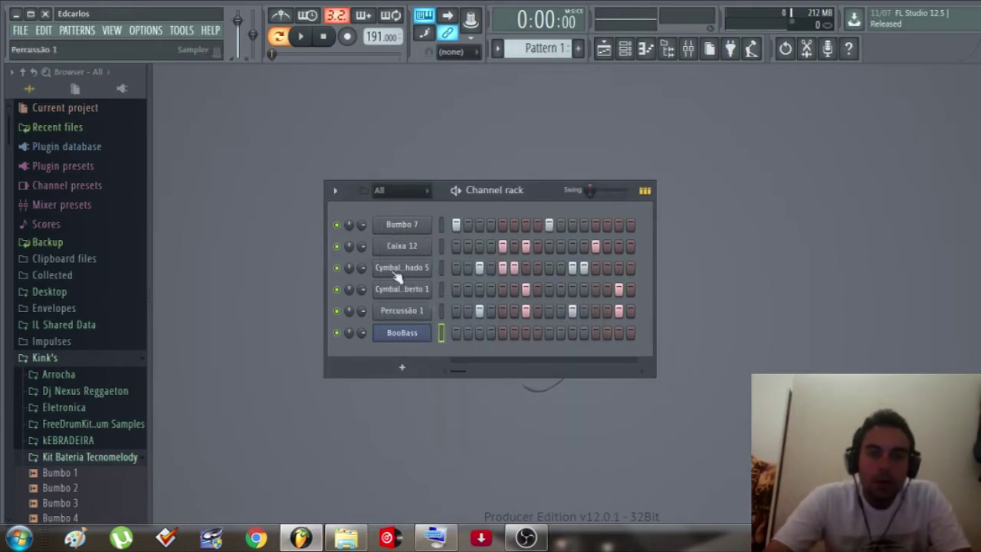
right_click(407, 337)
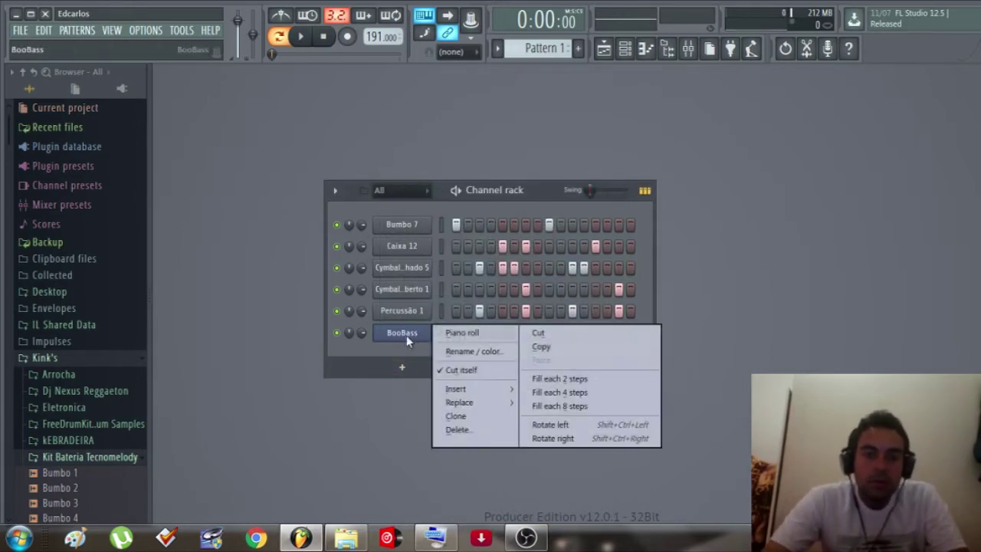
left_click(450, 335)
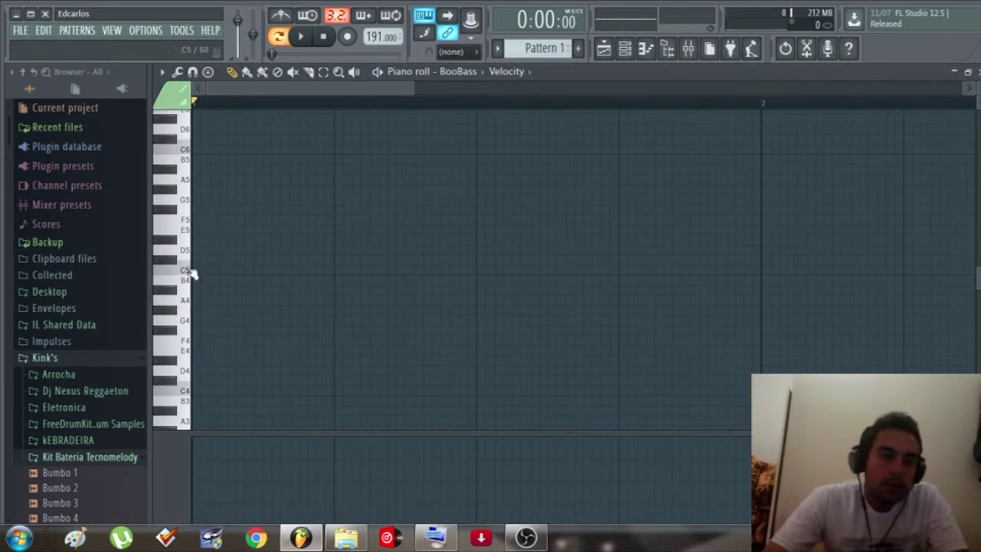
Audition C4, C5 and C6 on the piano roll keyboard to compare the bass octaves
scroll(173, 282, "up", 1)
scroll(184, 306, "up", 2)
scroll(184, 328, "down", 1)
scroll(172, 322, "up", 3)
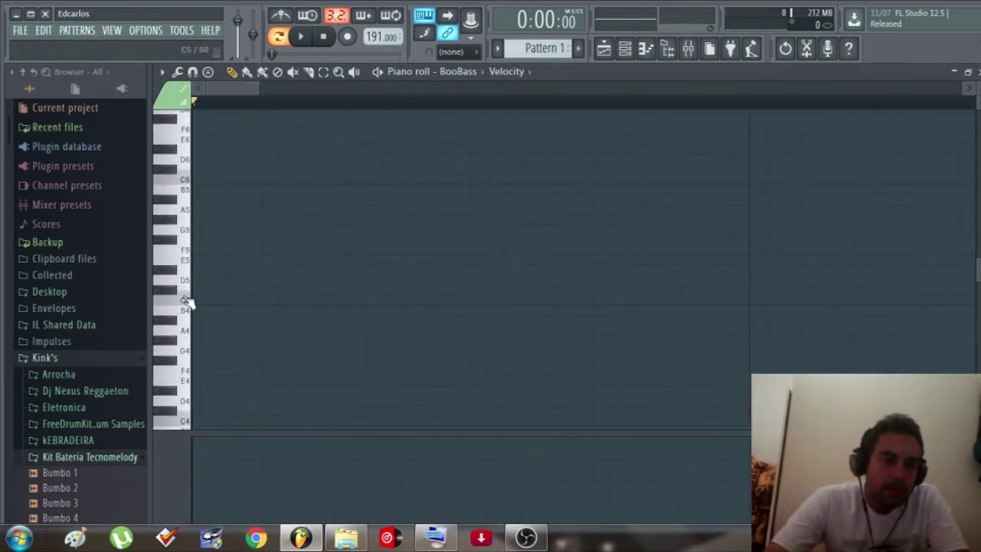
left_click(186, 302)
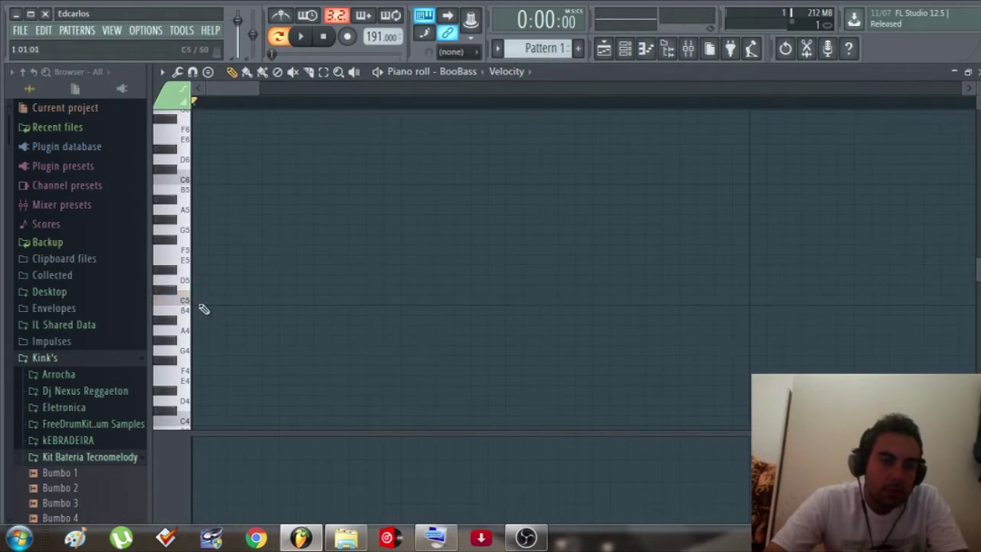
left_click(184, 182)
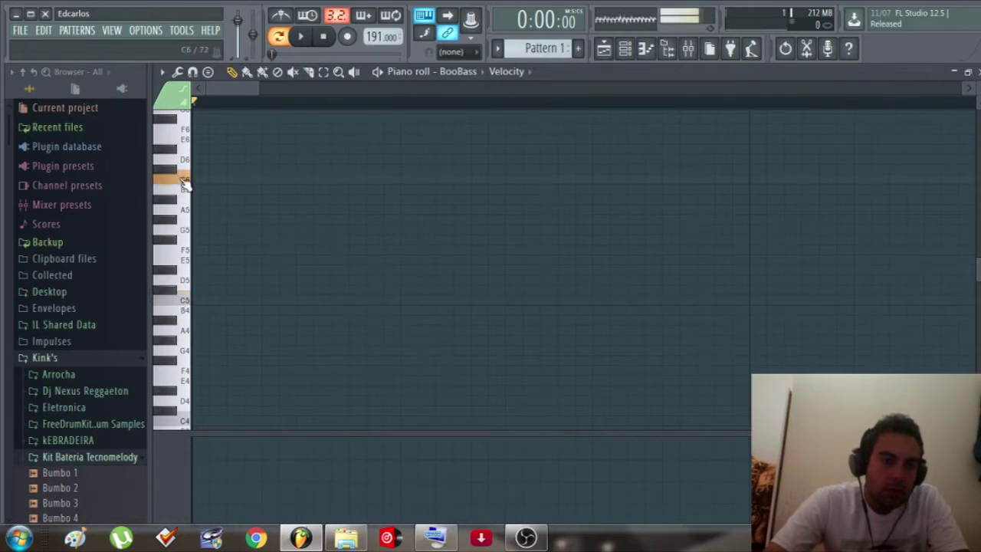
left_click(188, 421)
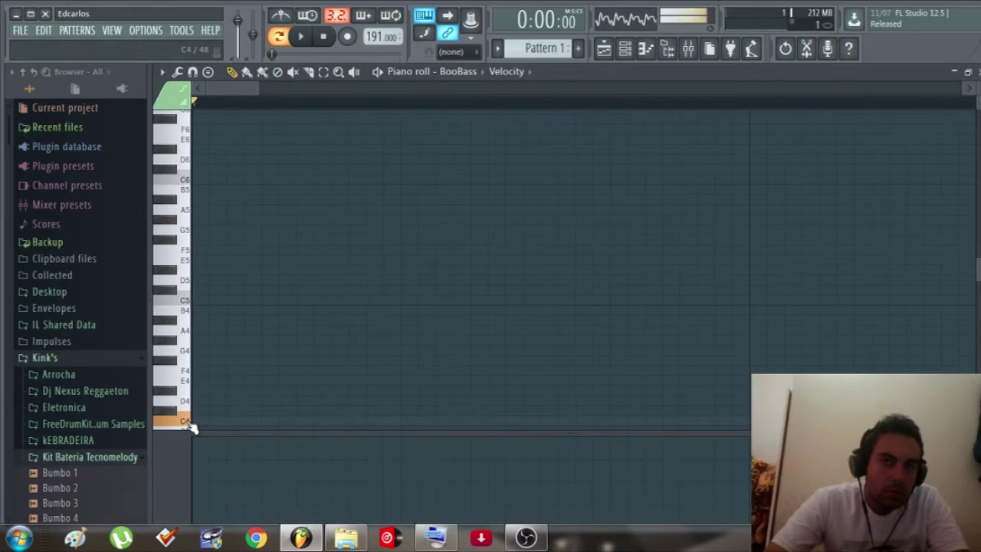
scroll(240, 326, "down", 2)
left_click(188, 243)
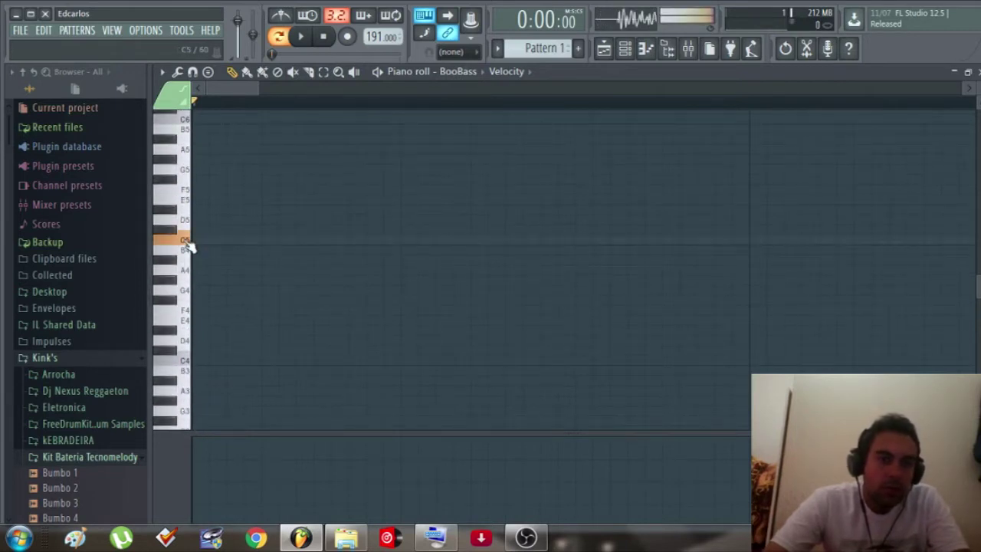
left_click(189, 246)
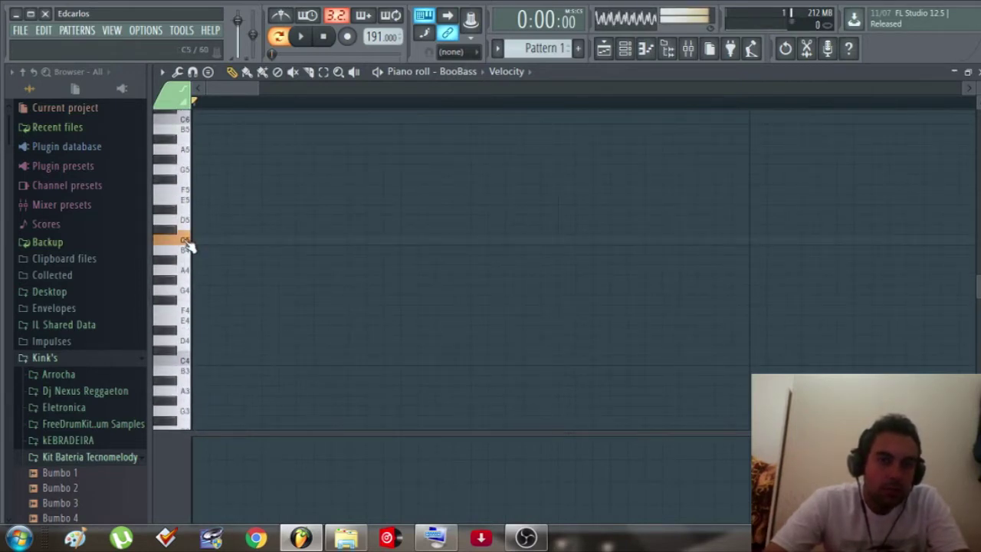
left_click(183, 362)
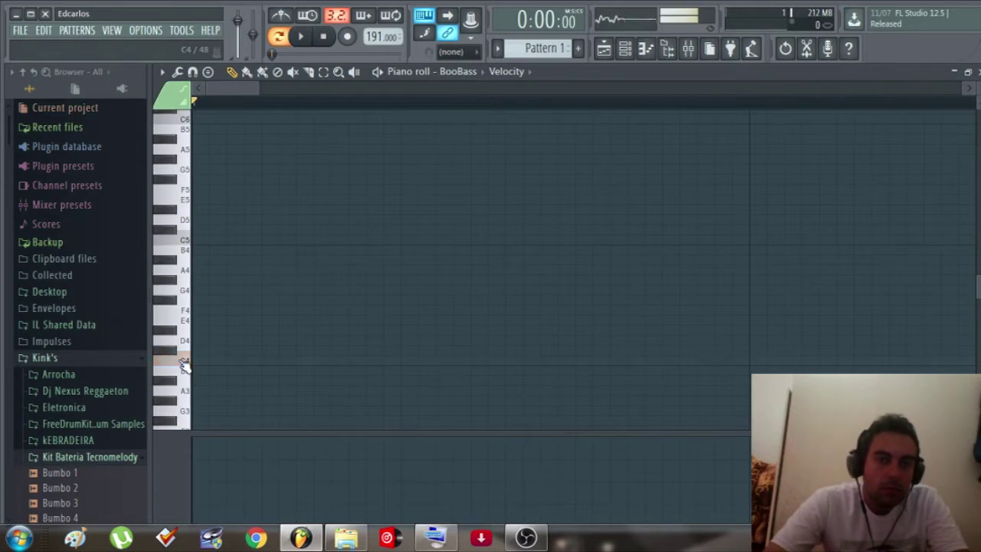
left_click(189, 244)
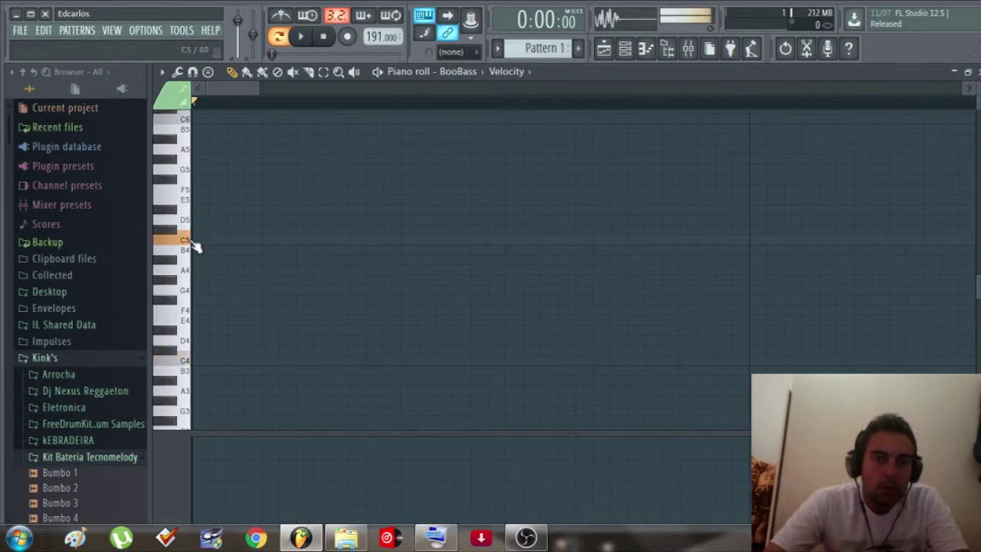
left_click(186, 361)
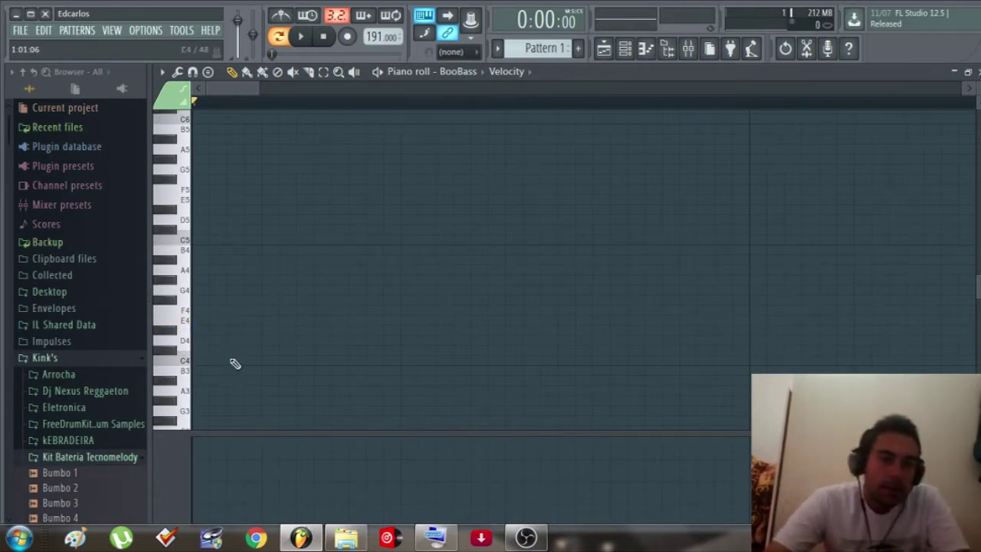
left_click(189, 362)
left_click(210, 361)
left_click_drag(276, 362, 215, 363)
scroll(219, 371, "down", 3)
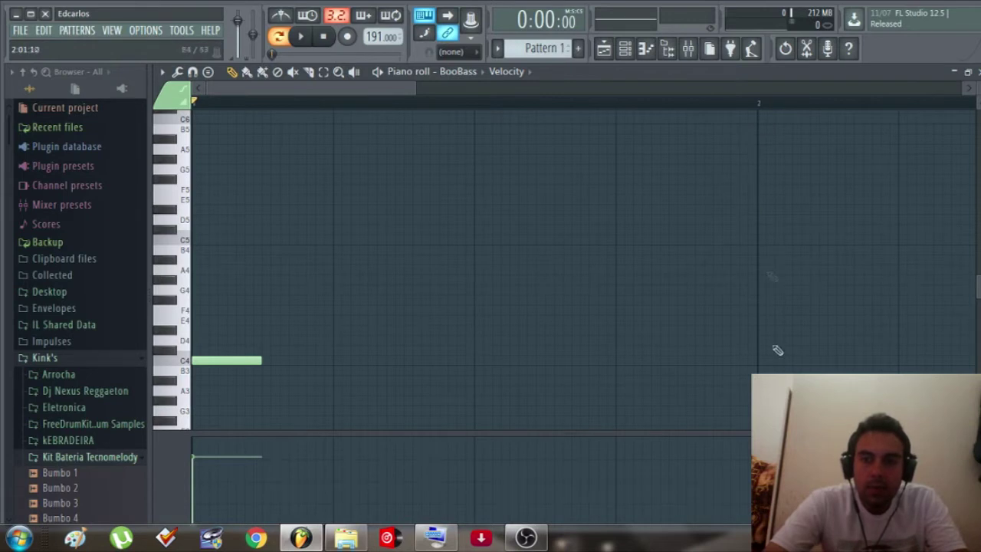
scroll(324, 283, "down", 2)
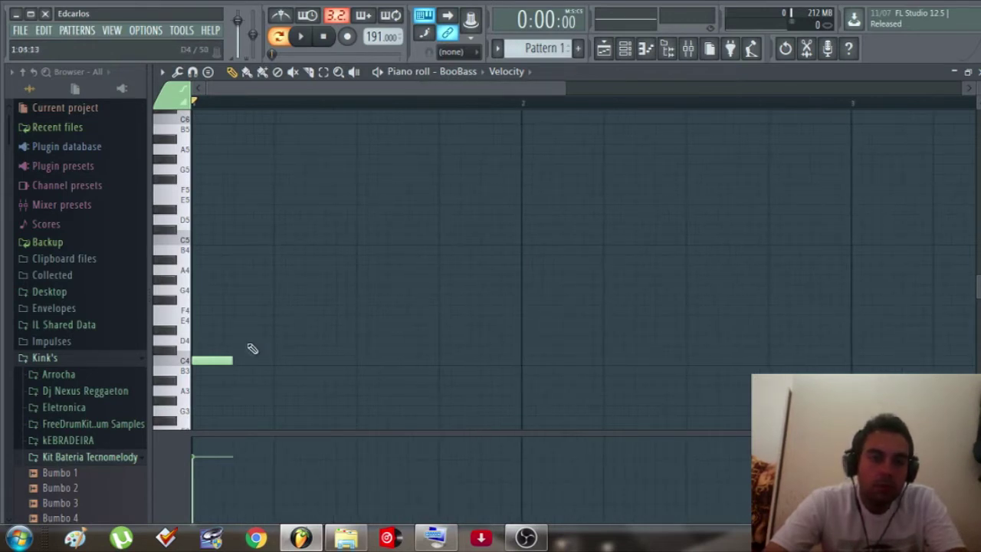
right_click(215, 360)
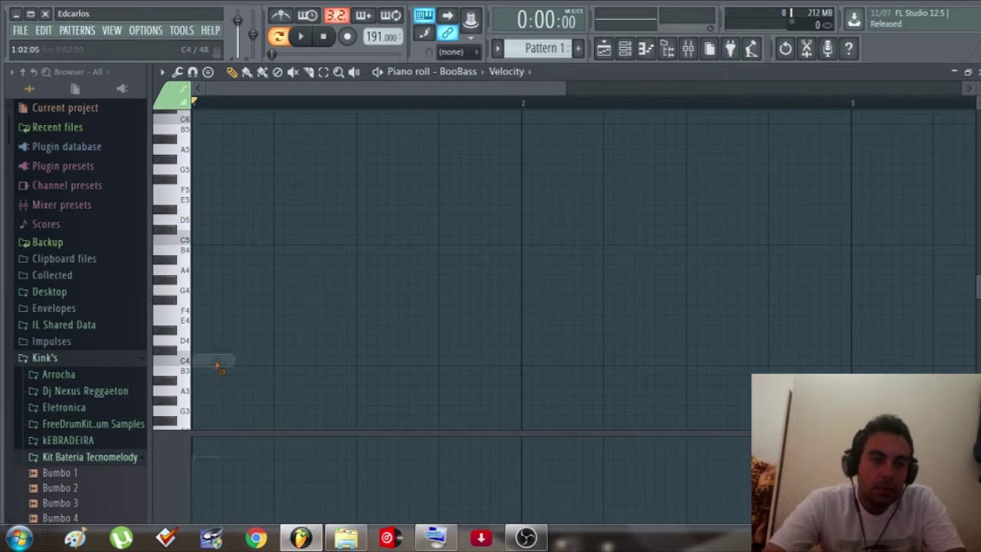
Play the drum pattern briefly and draw two-step C4 bass notes at steps 1 and 7 of the first bar
key("space")
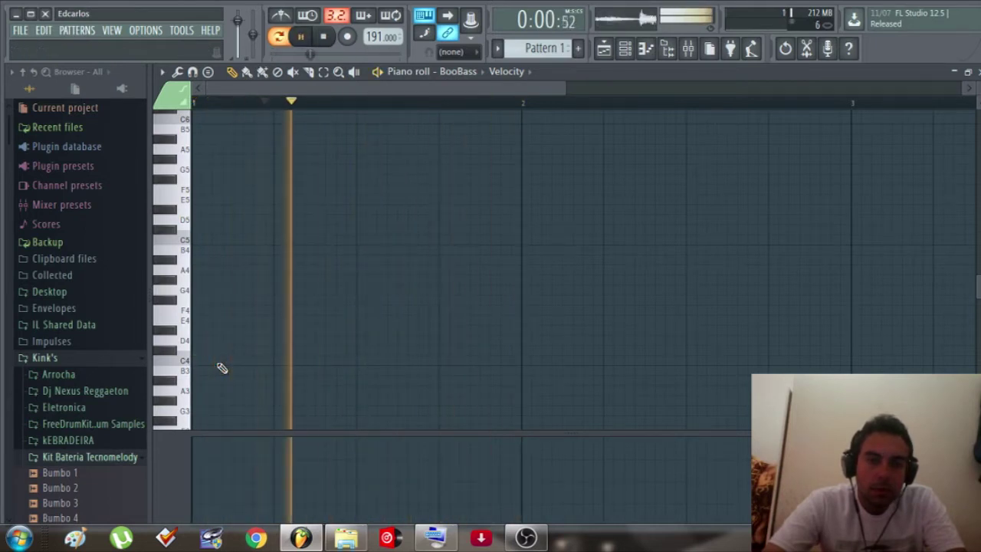
key("space")
scroll(222, 368, "up", 2)
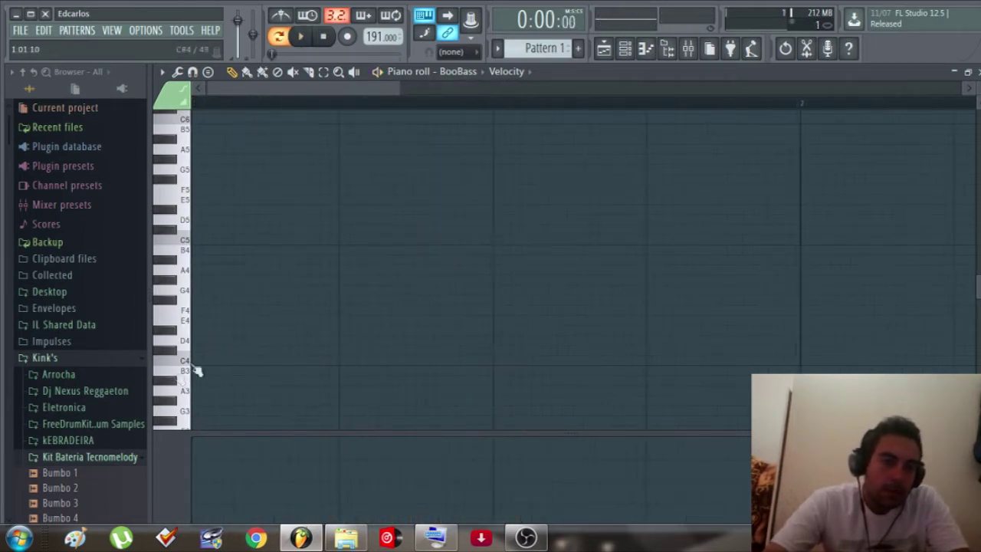
left_click(203, 361)
left_click_drag(203, 364, 136, 358)
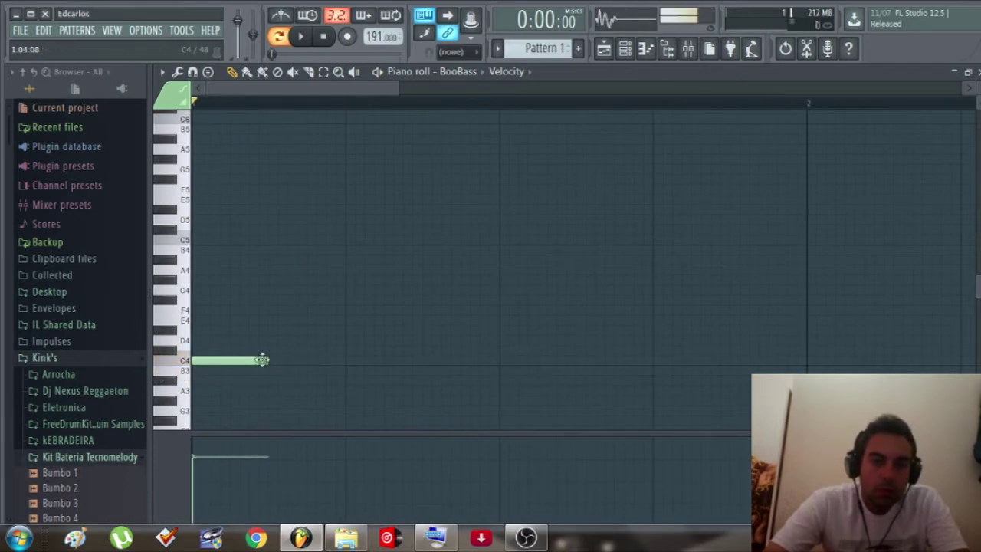
left_click(403, 360)
left_click_drag(429, 361, 451, 358)
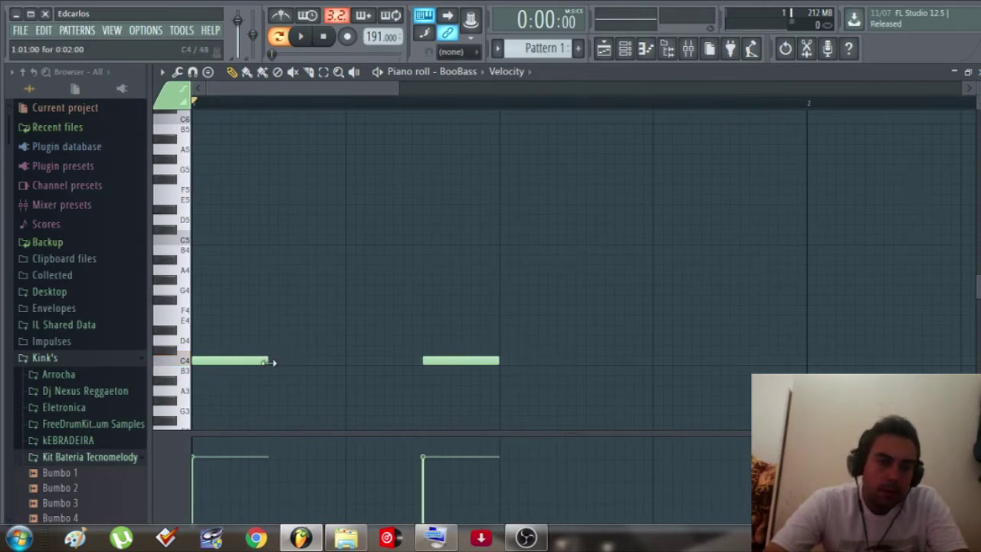
Lengthen the first C4 note to four steps and briefly play the pattern
left_click_drag(269, 362, 339, 365)
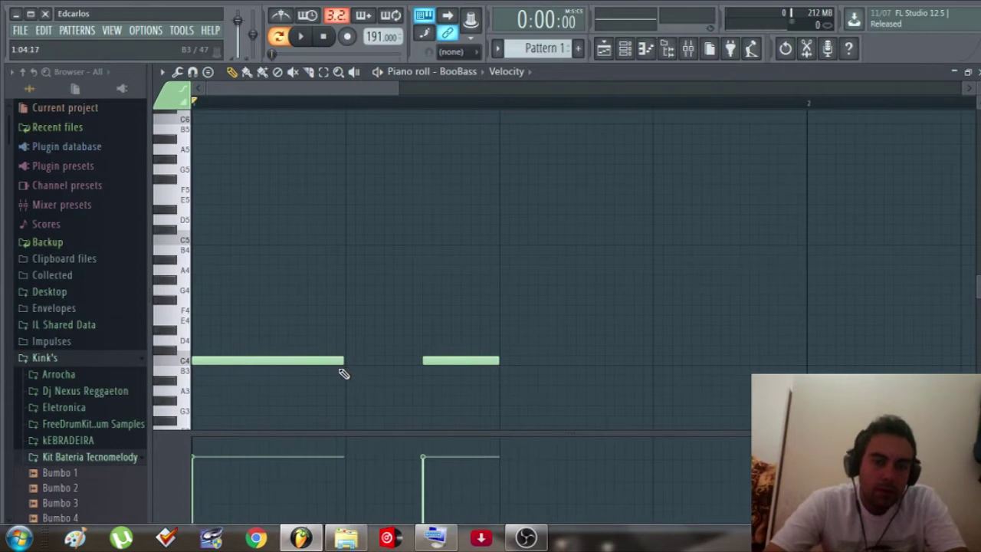
scroll(343, 374, "up", 2, "ctrl")
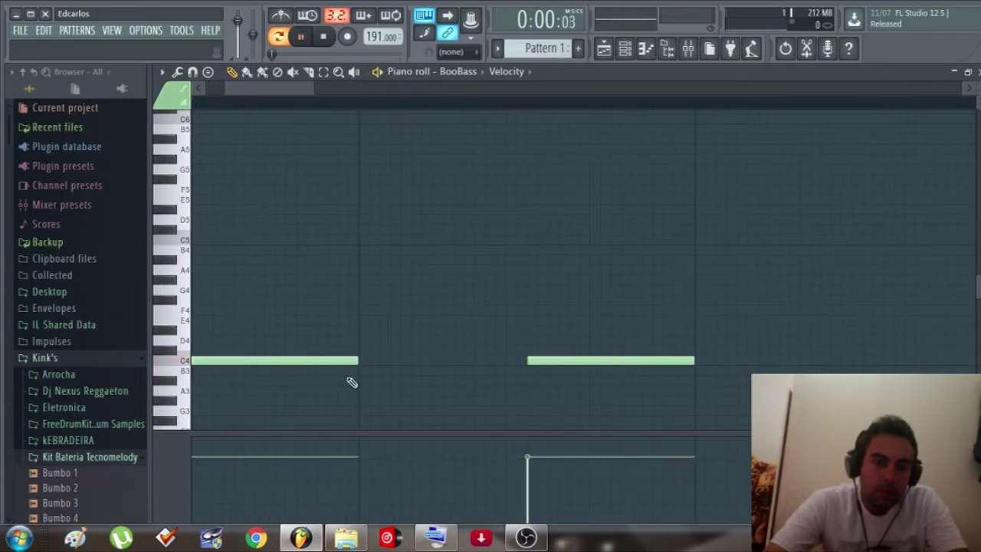
key("space")
scroll(328, 383, "down", 1, "ctrl")
scroll(328, 383, "down", 1, "ctrl")
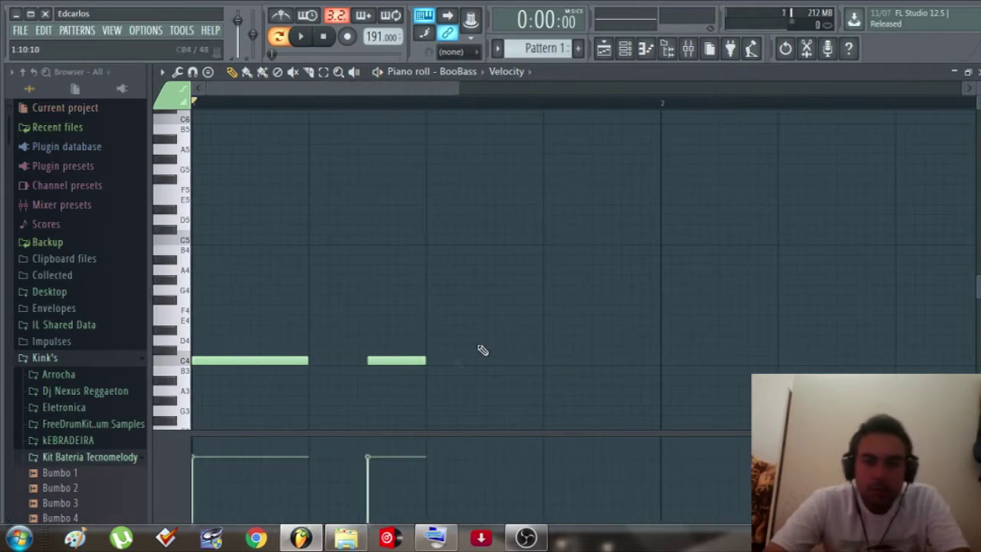
Undo the first note's removal and the latest note edits, and resize the first C4 note to four steps again
left_click(244, 362)
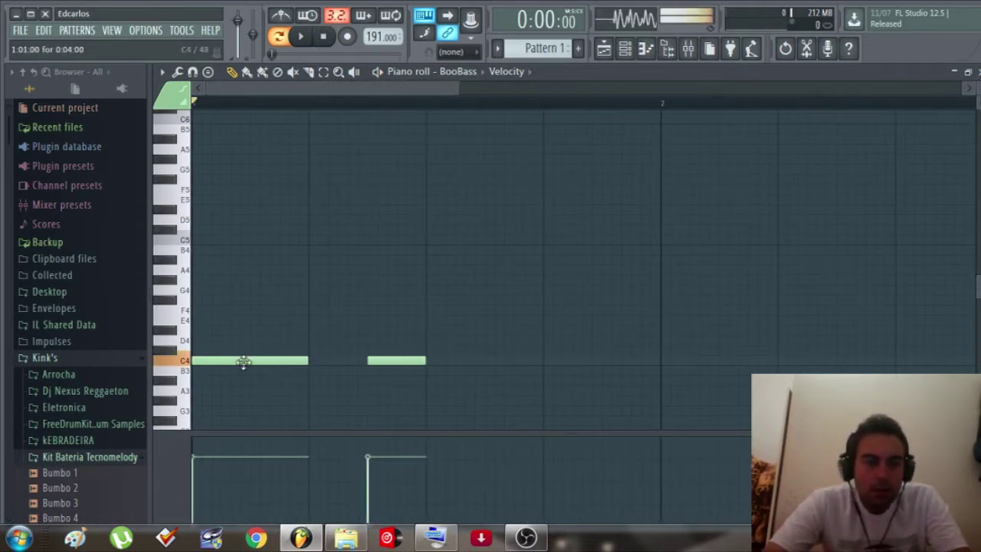
key("Delete")
key("ctrl+z")
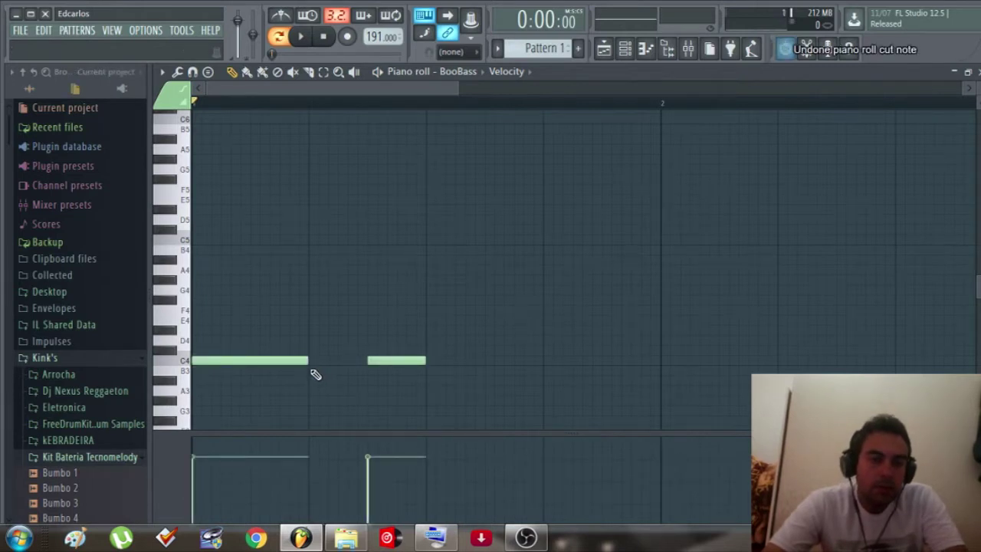
key("ctrl+z")
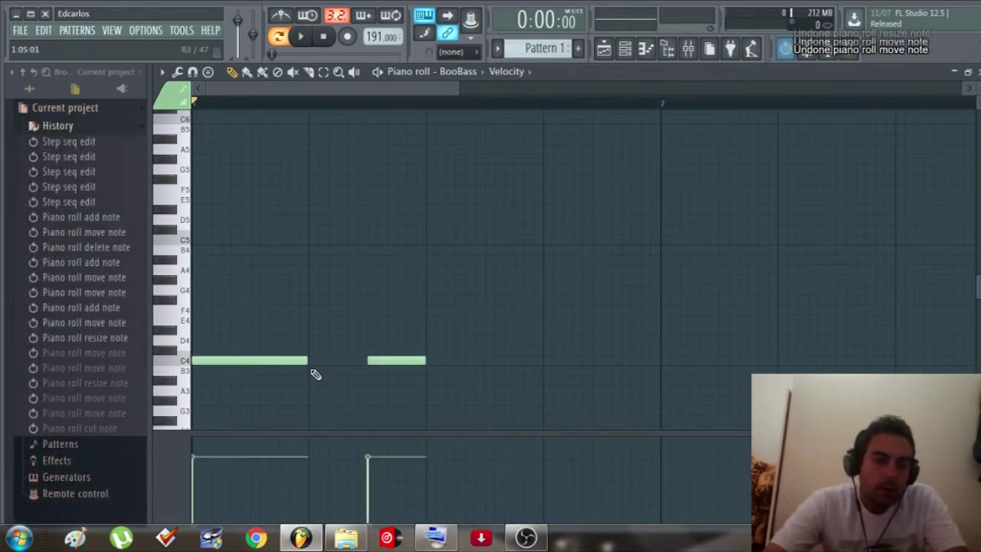
key("ctrl+z")
left_click_drag(247, 361, 285, 363)
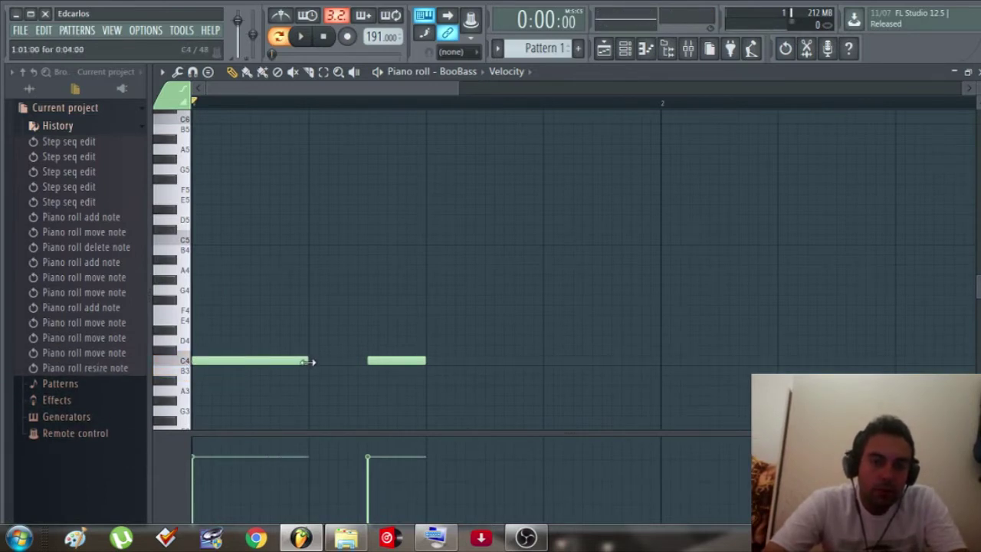
Check the placement and sound of the second C4 note at step 7
scroll(307, 368, "up", 7)
scroll(322, 376, "down", 6)
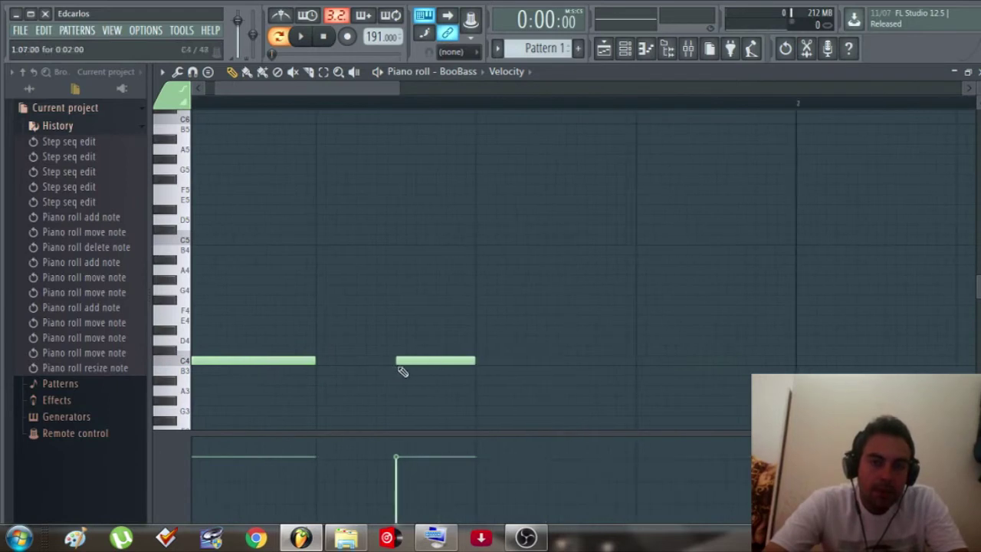
left_click_drag(420, 358, 412, 363)
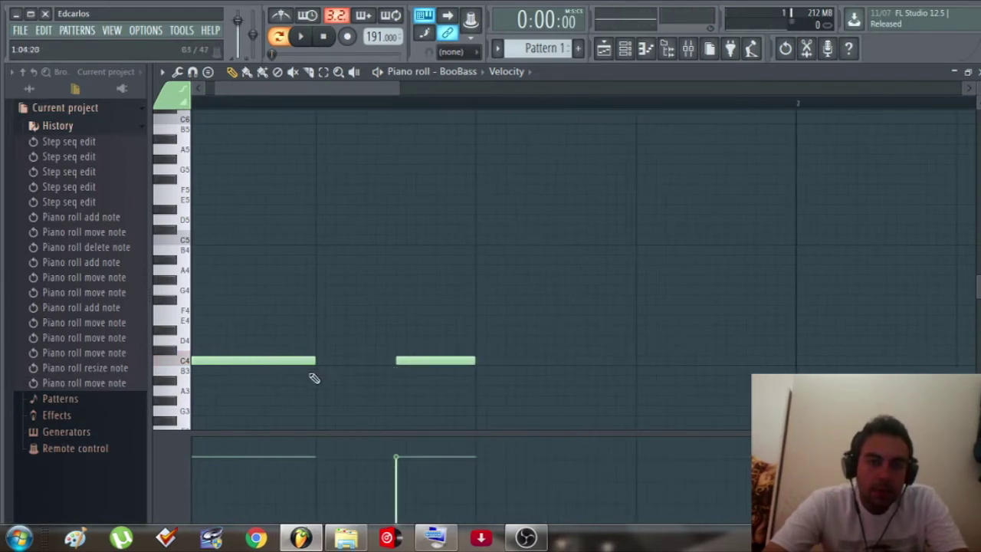
left_click_drag(404, 360, 459, 362)
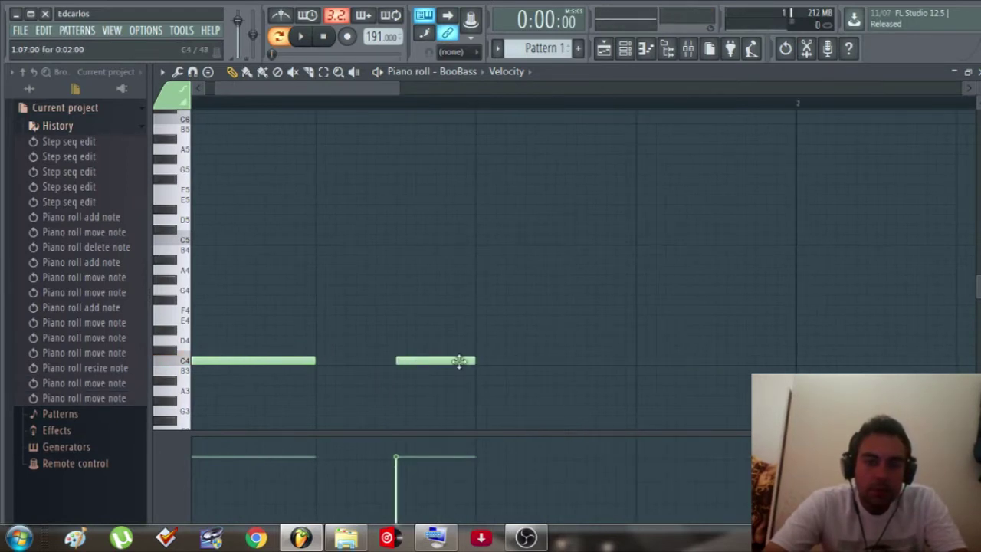
Add a four-step E4 note at step 9 of the first bar and audition it
left_click(268, 360)
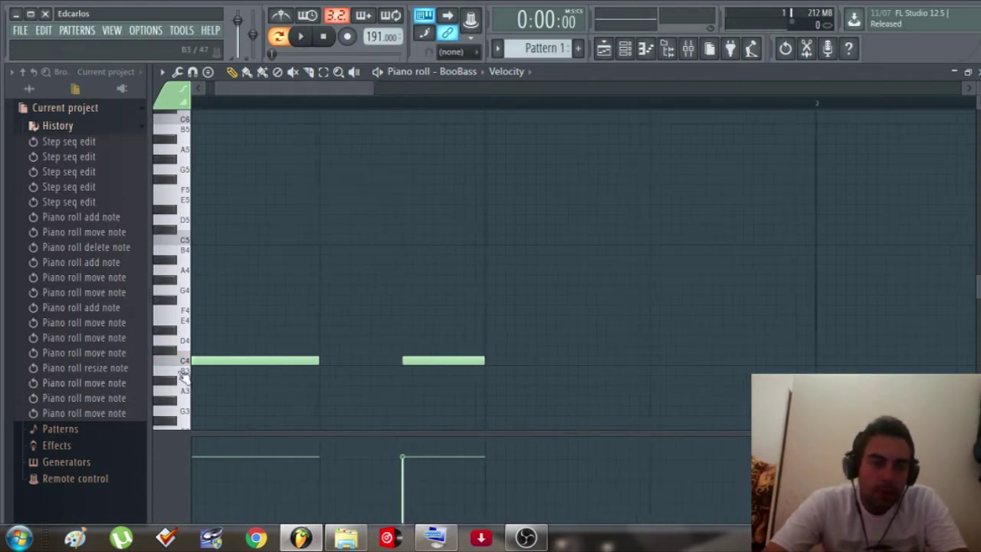
scroll(197, 357, "up", 3)
left_click(201, 349)
left_click_drag(207, 348, 868, 320)
scroll(528, 368, "down", 4)
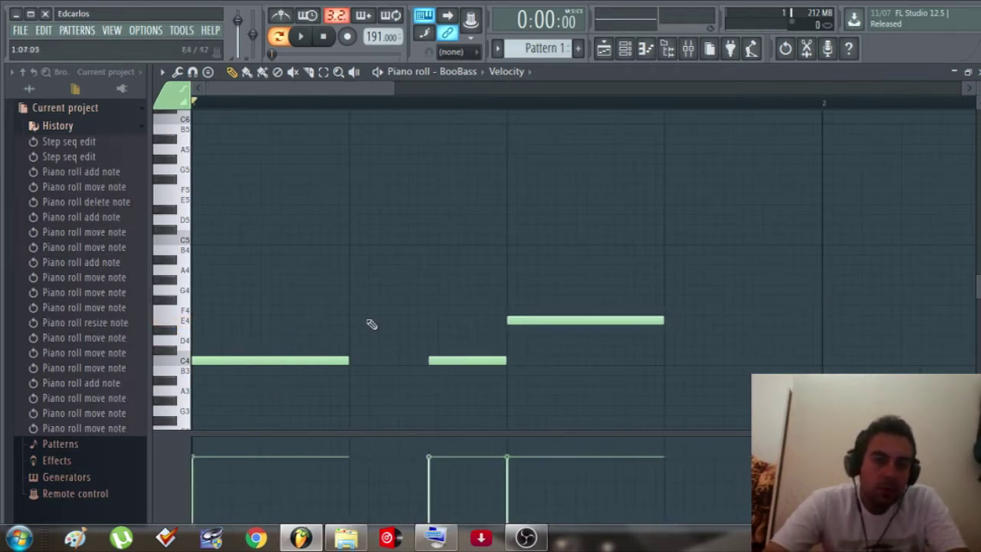
left_click(563, 320)
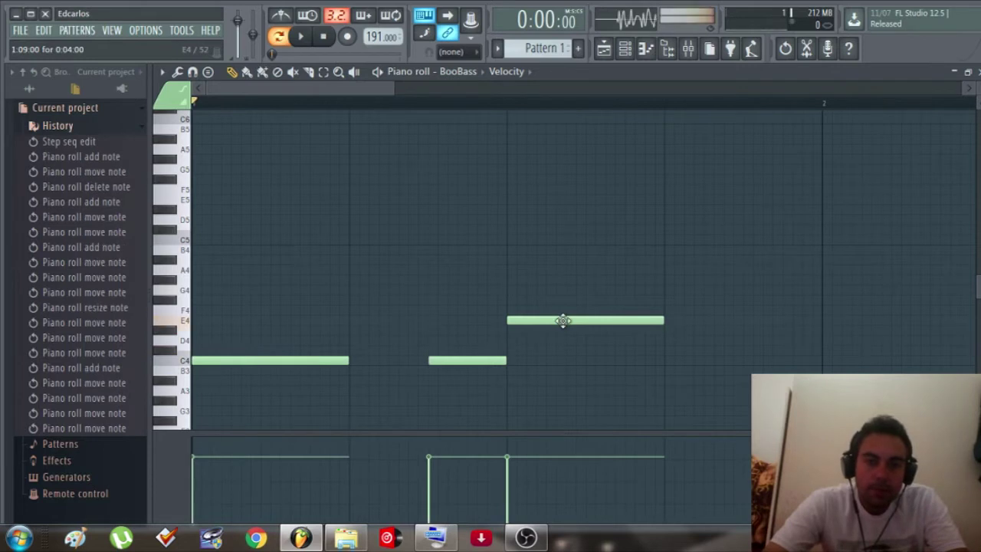
Add a four-step note at step 13, raise it to G4 and play the pattern briefly
left_click(688, 319)
scroll(722, 372, "up", 4)
left_click(658, 414)
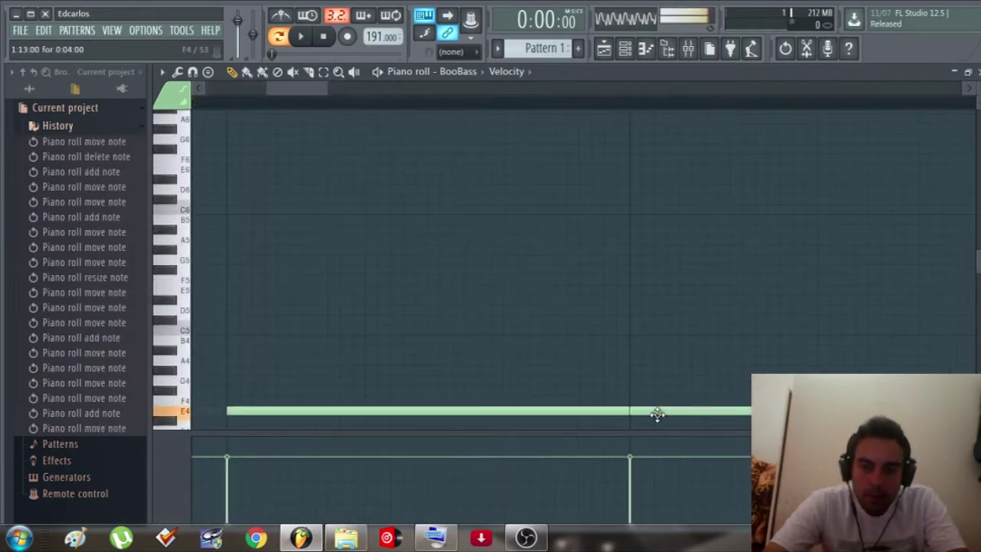
scroll(475, 395, "down", 3)
left_click_drag(657, 349, 651, 327)
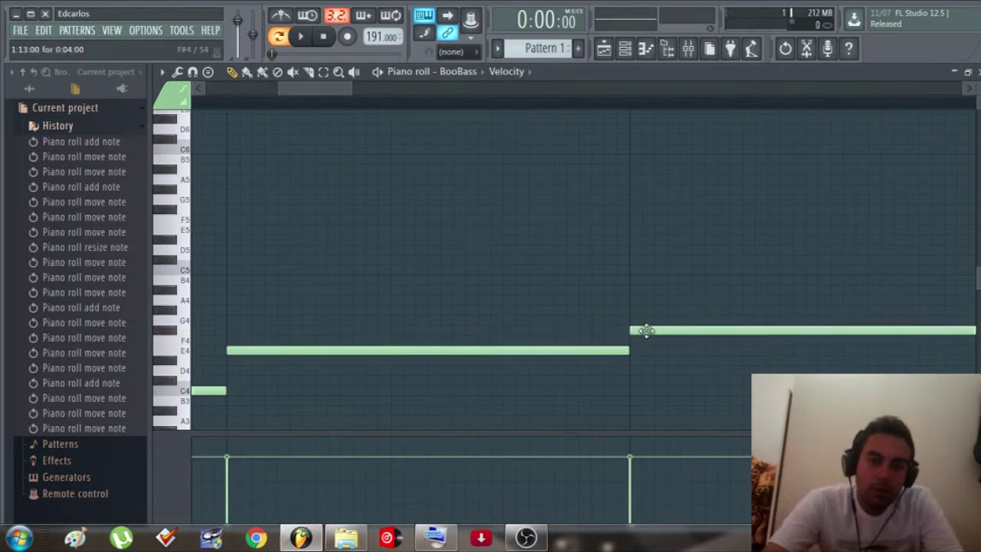
left_click_drag(647, 331, 649, 322)
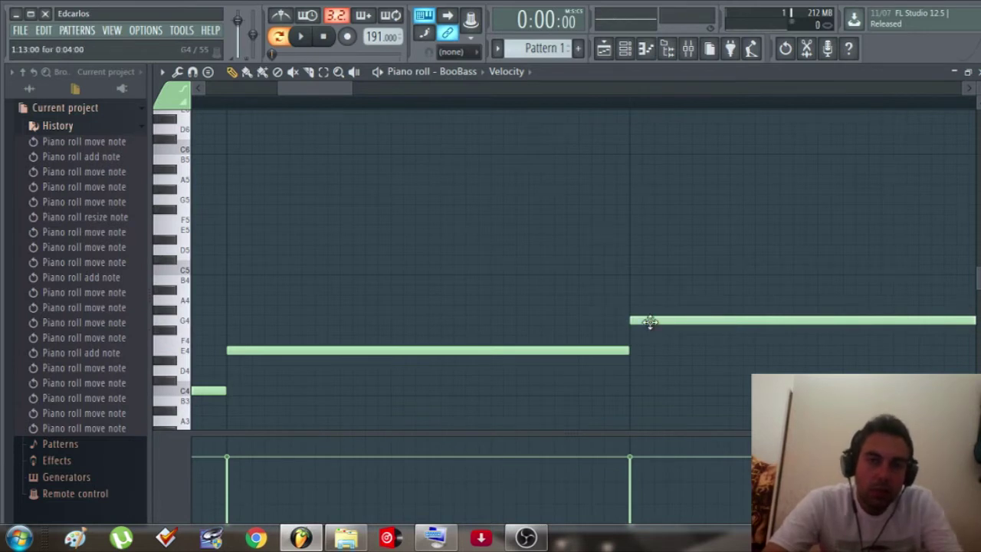
scroll(649, 322, "down", 6)
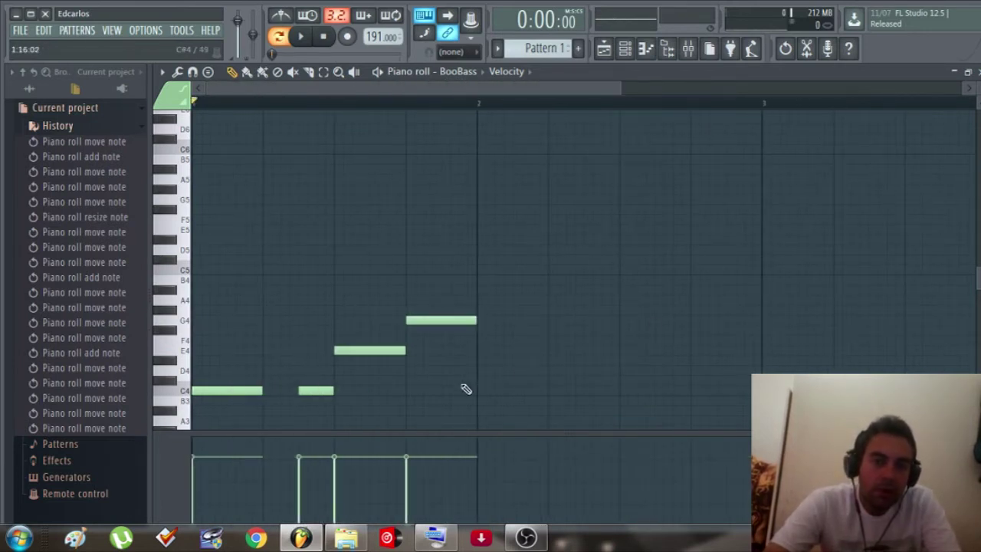
key("space")
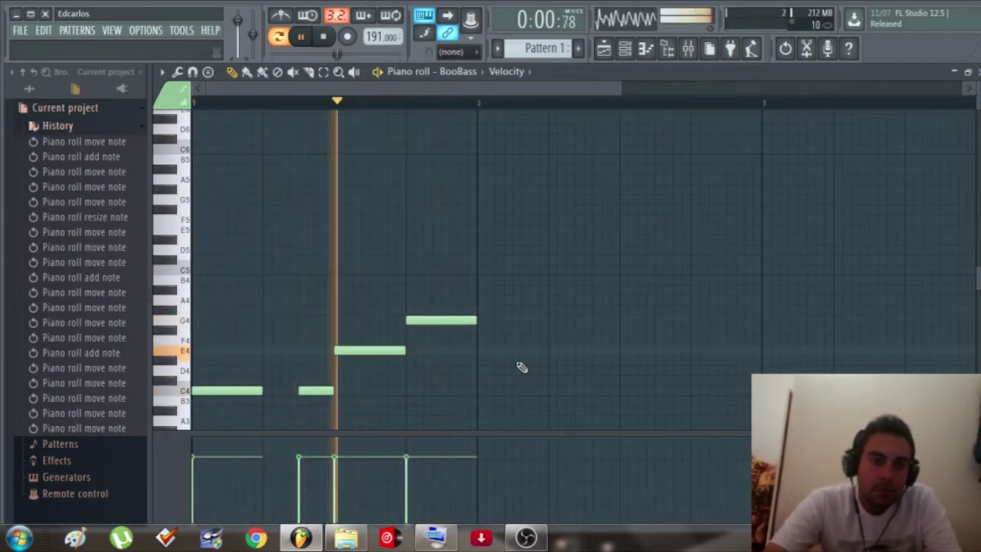
key("space")
Select all four bass notes, raise them one octave so the line starts on C5, and play the pattern
left_click_drag(528, 414, 192, 287)
left_click_drag(221, 387, 163, 263)
key("space")
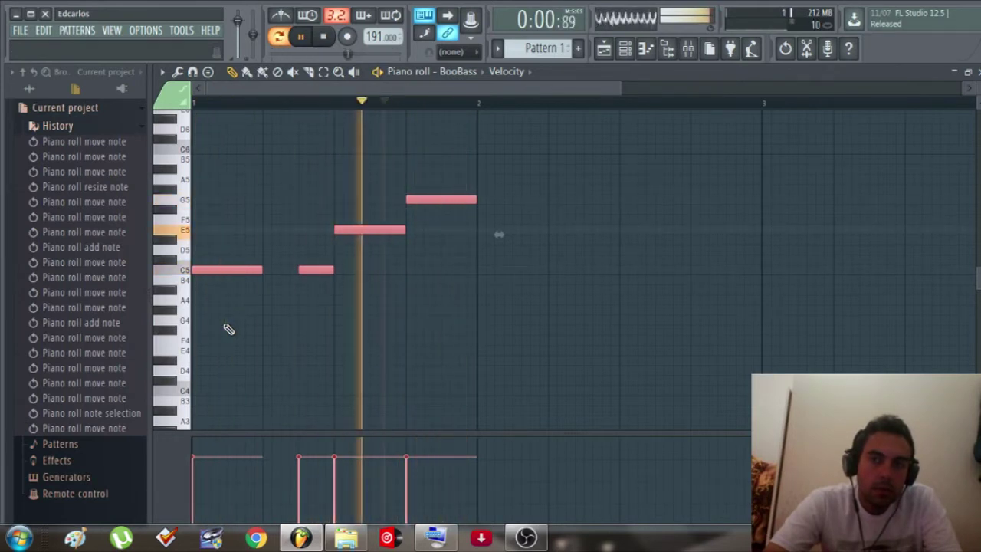
scroll(225, 328, "up", 3)
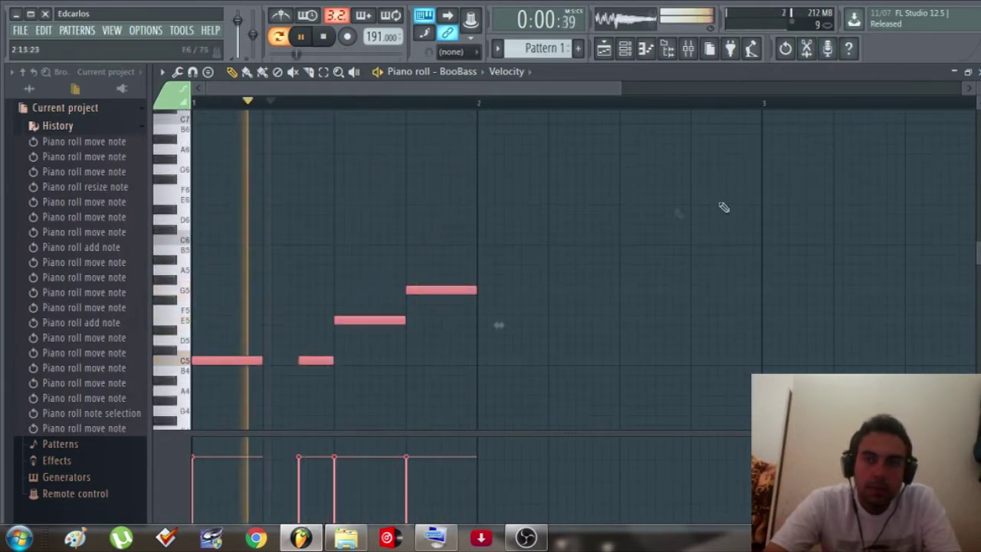
key("space")
Compare octaves by lowering the bass notes to start on C4, raising them back to C5 and playing the pattern
scroll(262, 352, "down", 1)
scroll(263, 351, "down", 2)
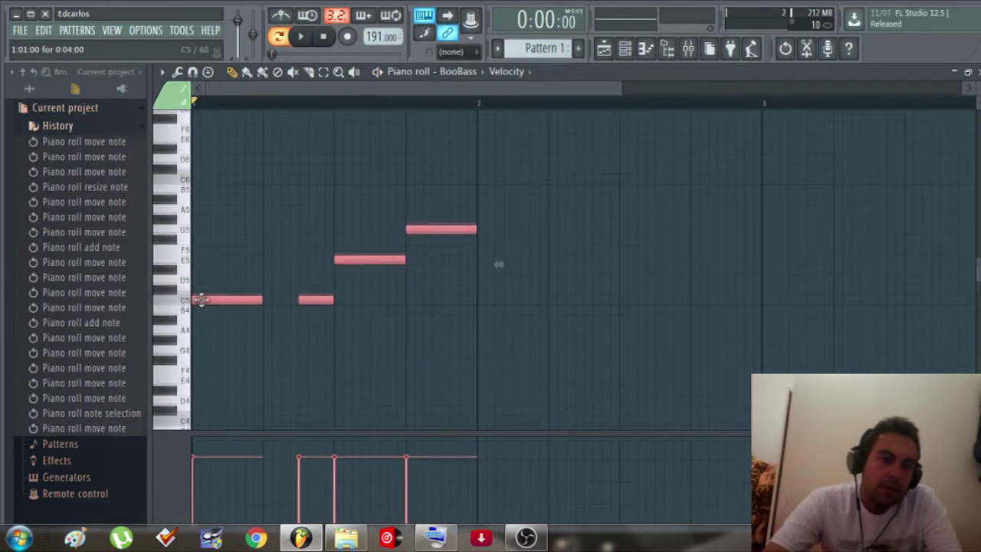
left_click_drag(208, 268, 180, 386)
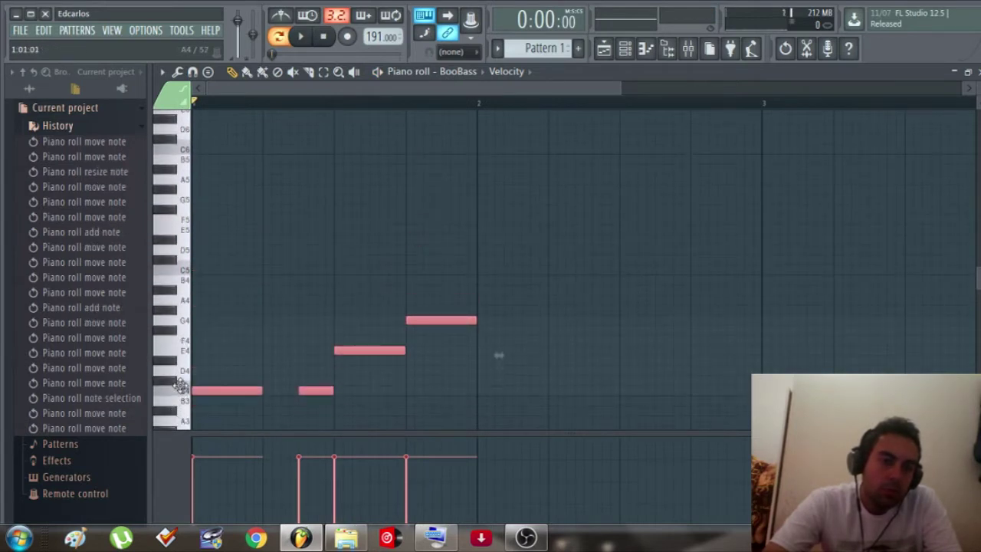
key("space")
left_click_drag(217, 390, 211, 269)
key("space")
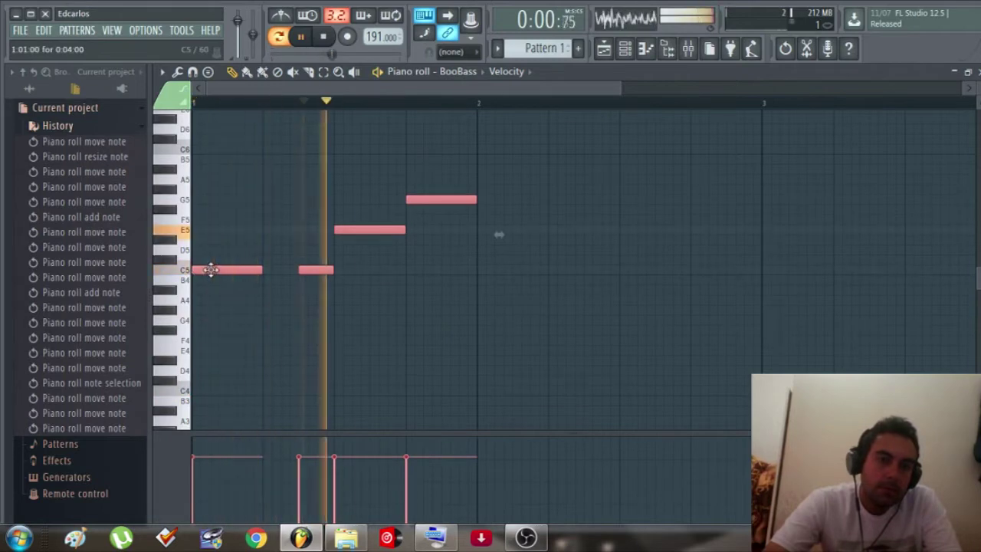
key("space")
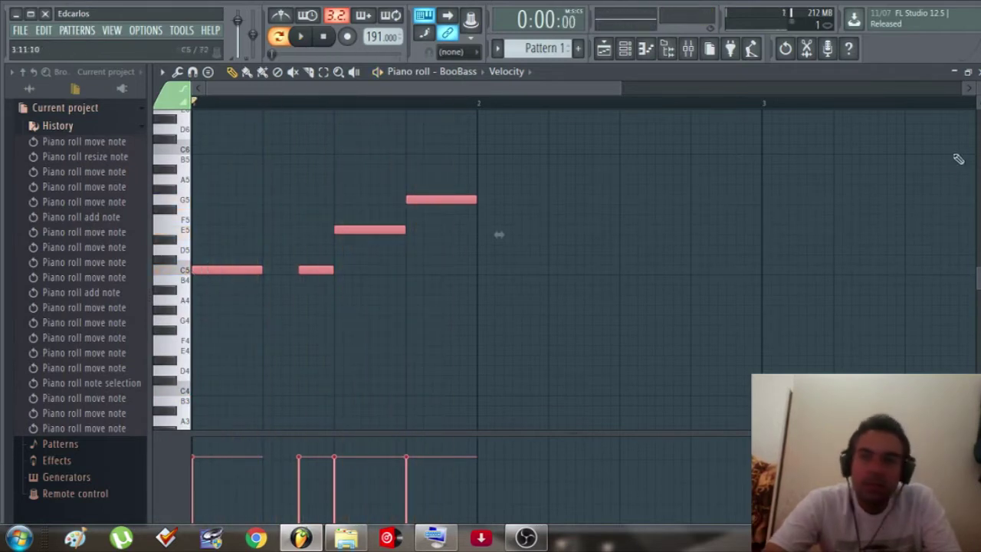
Review the BooBass notes once more, close the piano roll and move the channel rack slightly higher
left_click(976, 71)
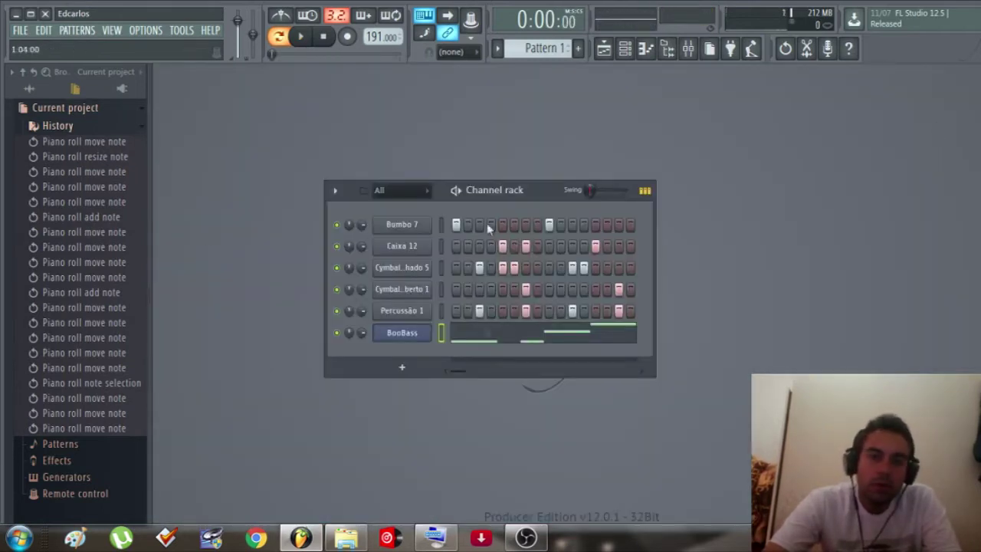
right_click(434, 338)
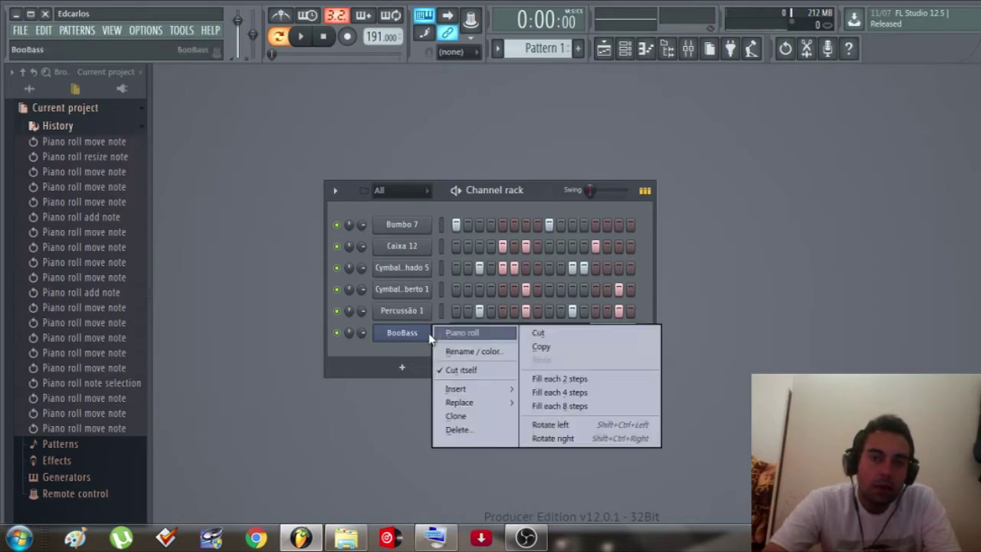
left_click(453, 333)
scroll(407, 289, "down", 3)
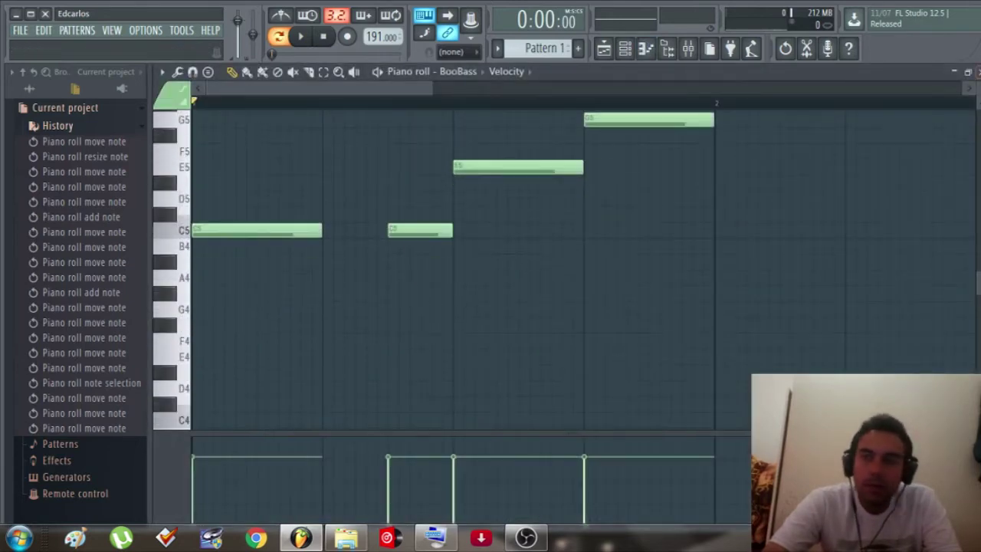
left_click(976, 71)
left_click_drag(545, 191, 527, 153)
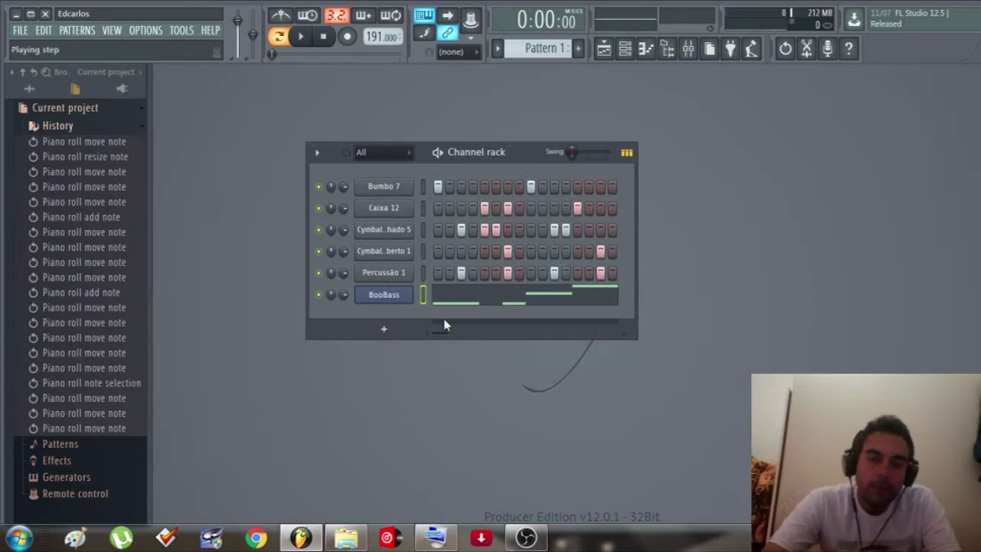
Set the target mixer tracks in the channel settings of Bumbo 7 and Caixa 12
left_click(400, 187)
left_click_drag(504, 162, 705, 169)
left_click(722, 153)
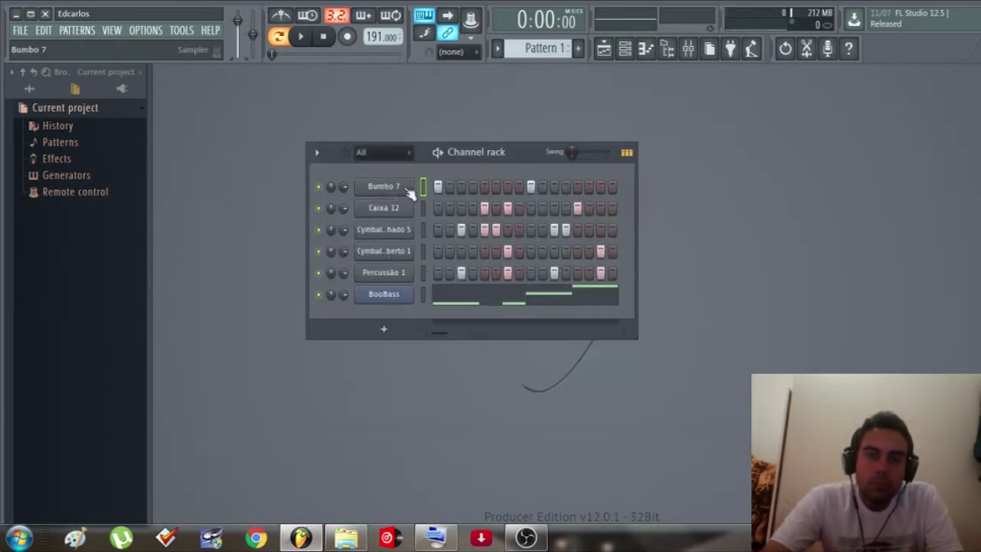
left_click(391, 189)
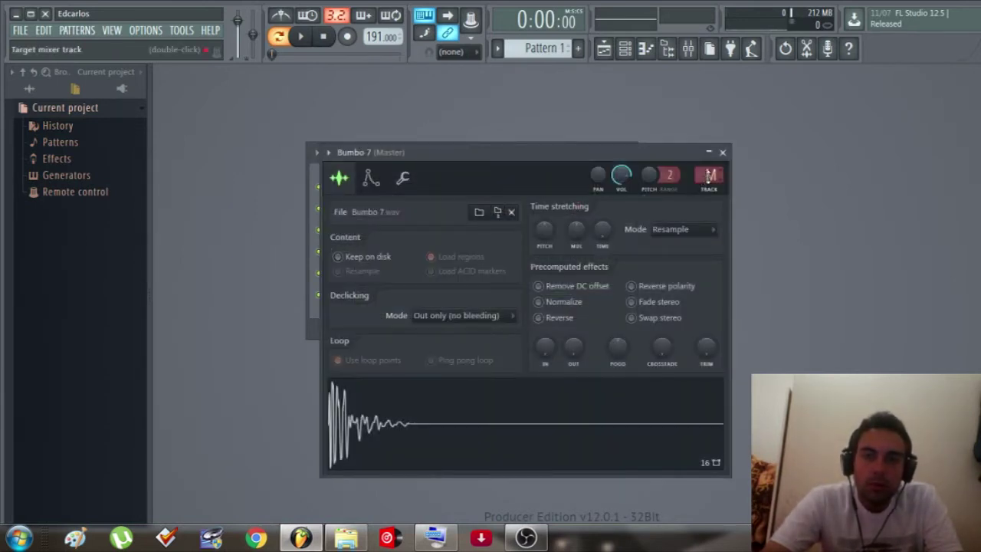
left_click_drag(593, 157, 750, 166)
left_click(384, 209)
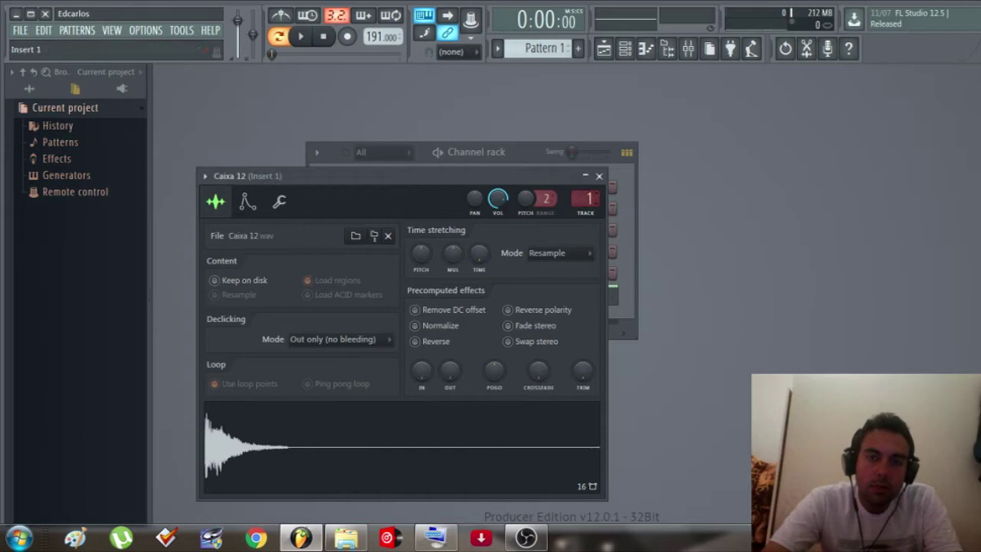
left_click(599, 176)
Route the Cymbal fechado 5 and Cymbal aberto 1 channels both to mixer Insert 3
left_click(384, 229)
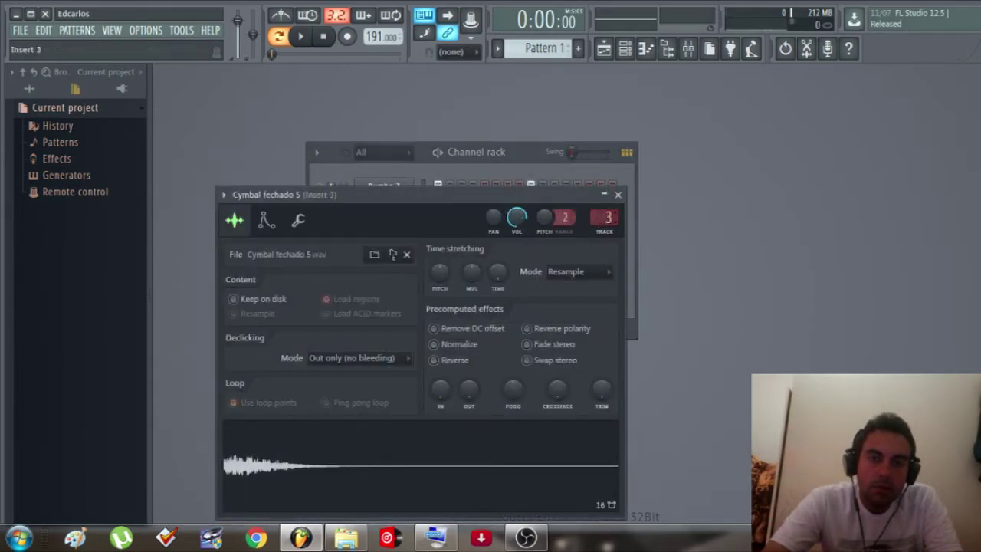
left_click(618, 195)
left_click(395, 253)
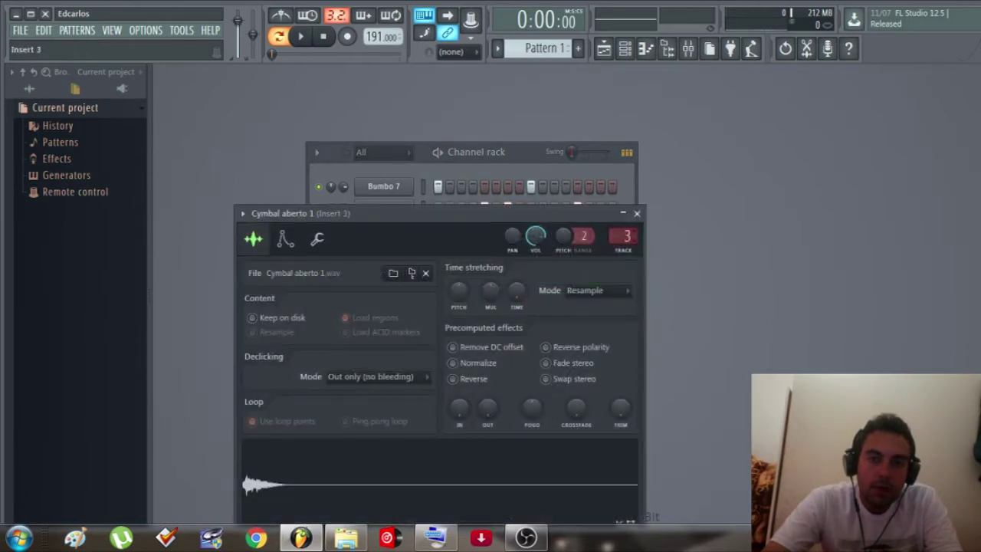
left_click(637, 214)
Route Percussão 1 to mixer Insert 4 and BooBass to Insert 5, closing the channel settings
left_click(377, 277)
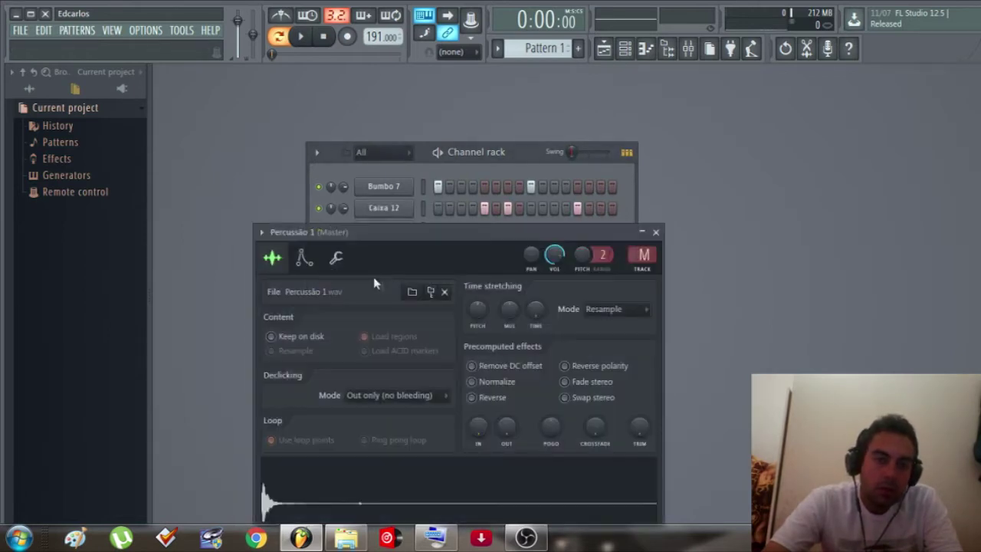
left_click_drag(638, 247, 637, 240)
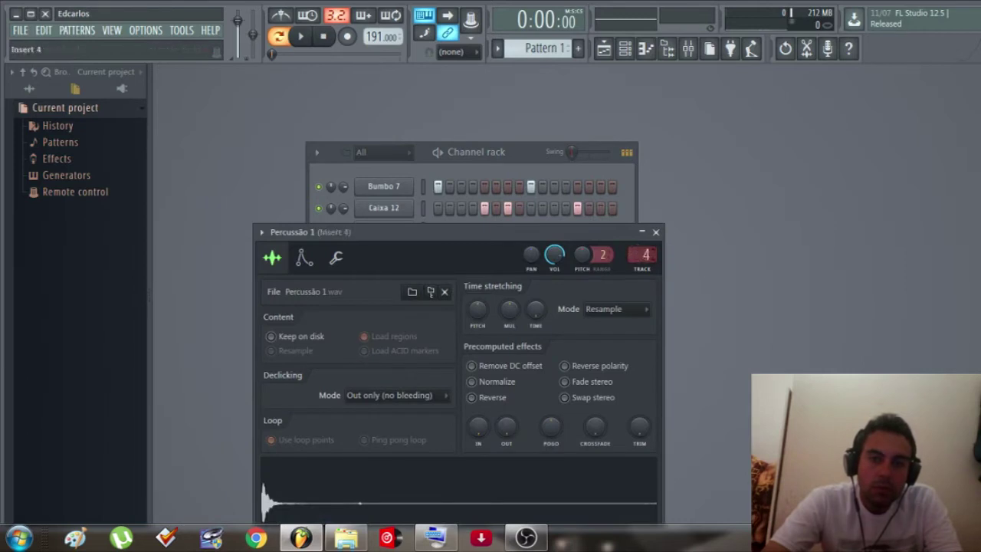
left_click(656, 232)
left_click(388, 298)
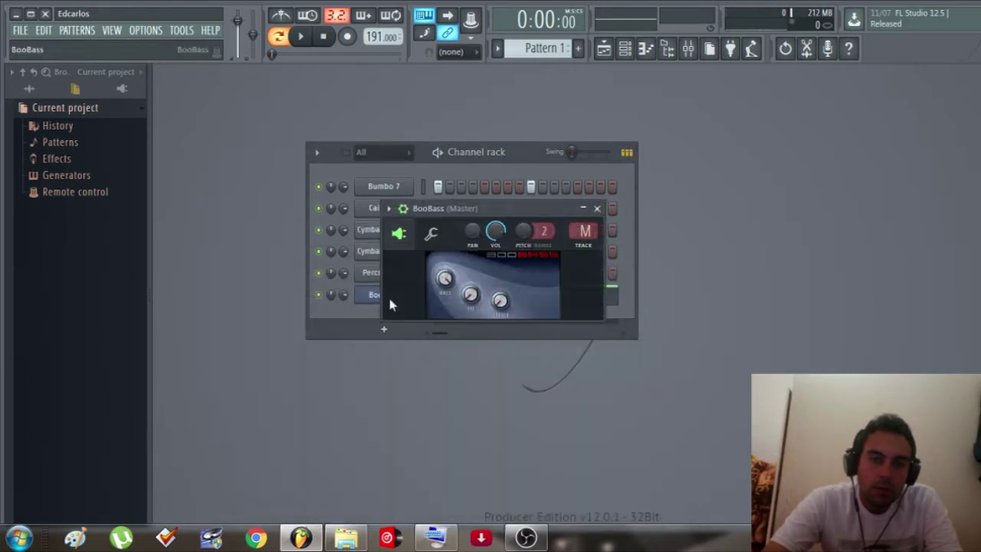
left_click_drag(590, 235, 590, 230)
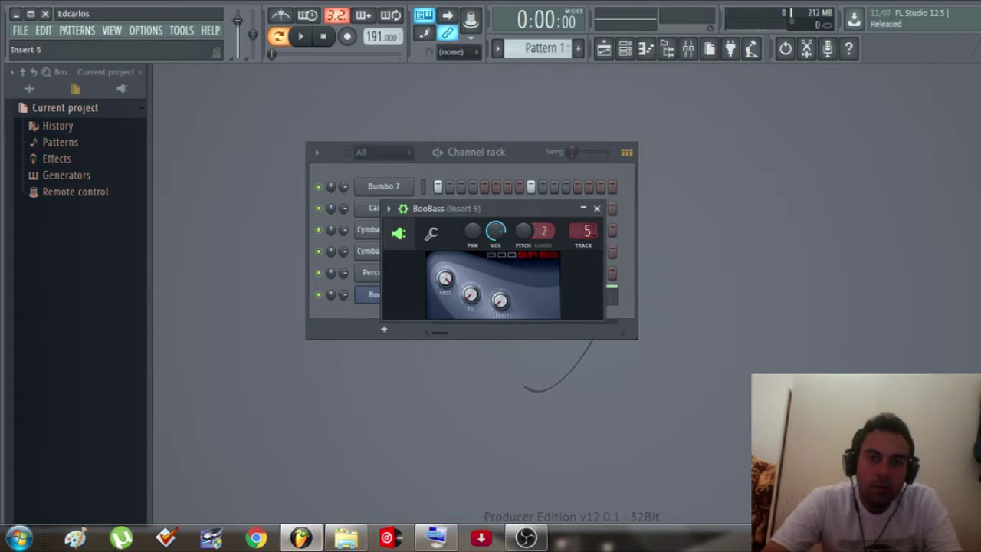
left_click(369, 278)
left_click(655, 231)
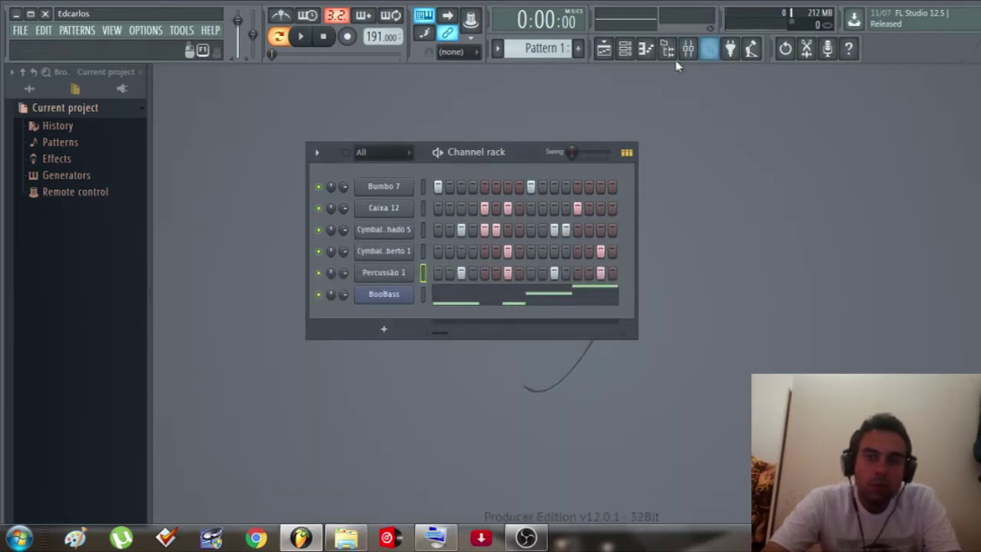
Add FL Keys as a new channel from the plugin picker, test its sound with two notes and close its window
left_click(29, 88)
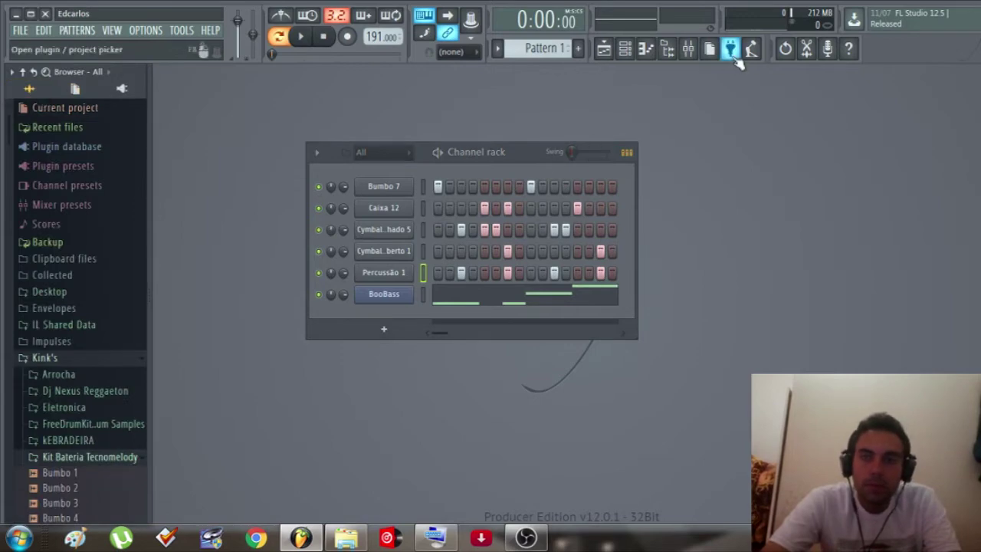
left_click(732, 50)
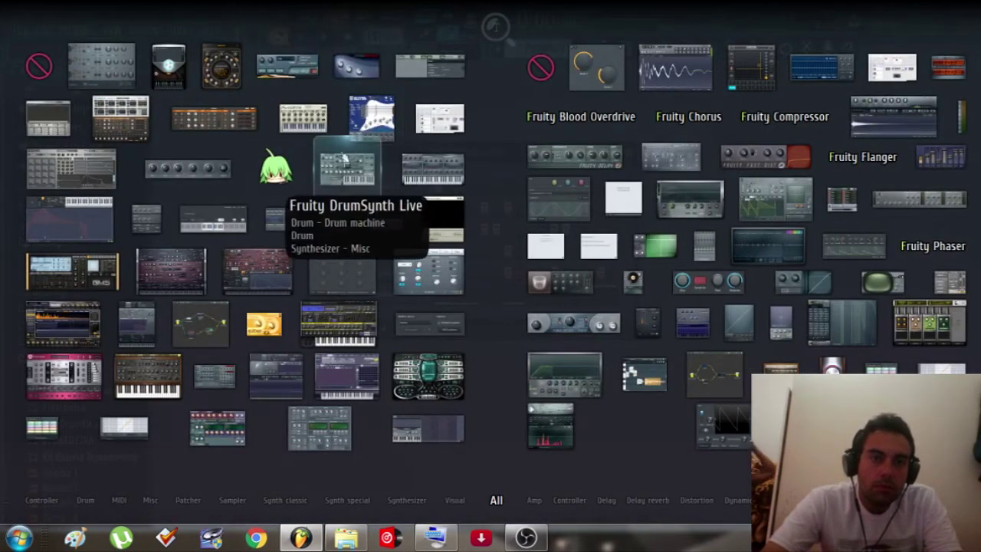
left_click(513, 153)
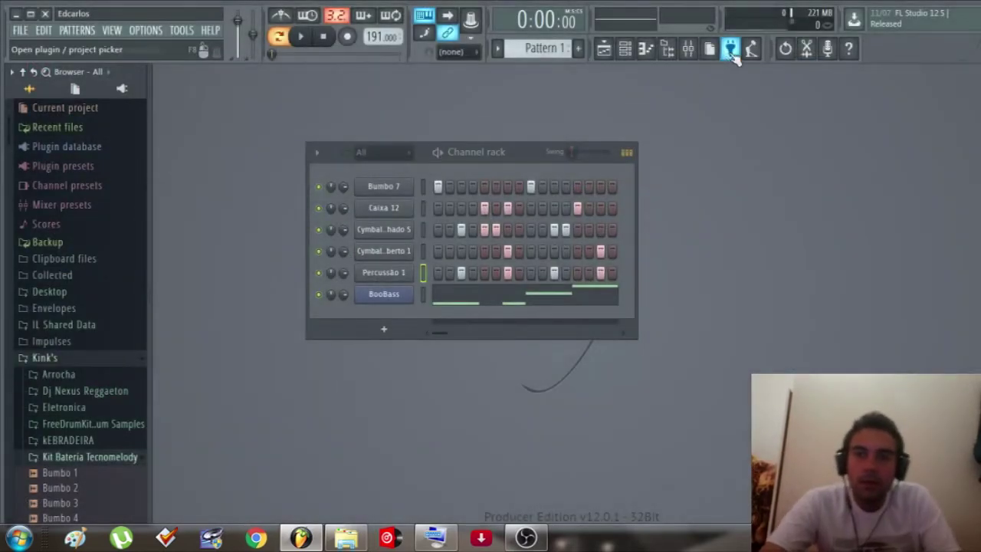
left_click(729, 49)
left_click_drag(304, 111, 394, 318)
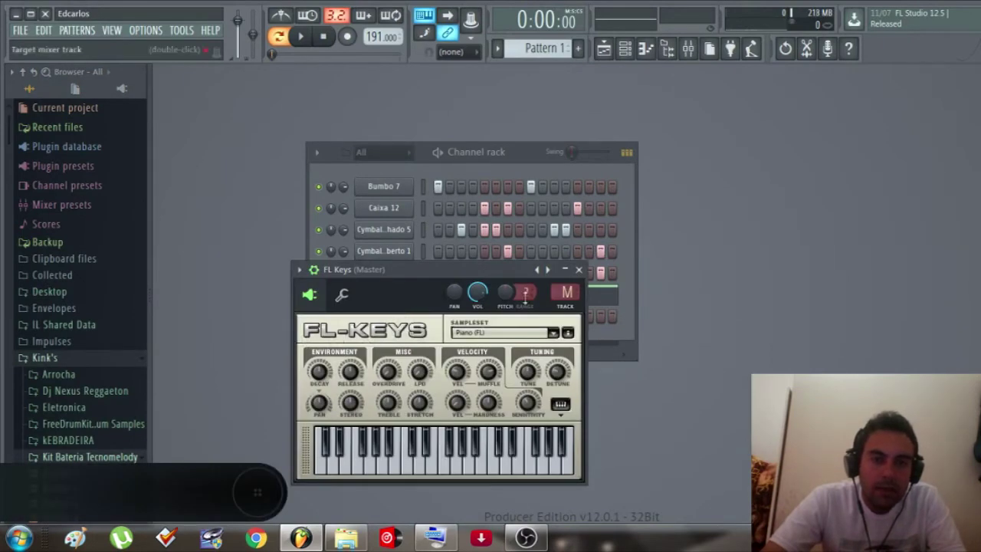
key("v")
key("n")
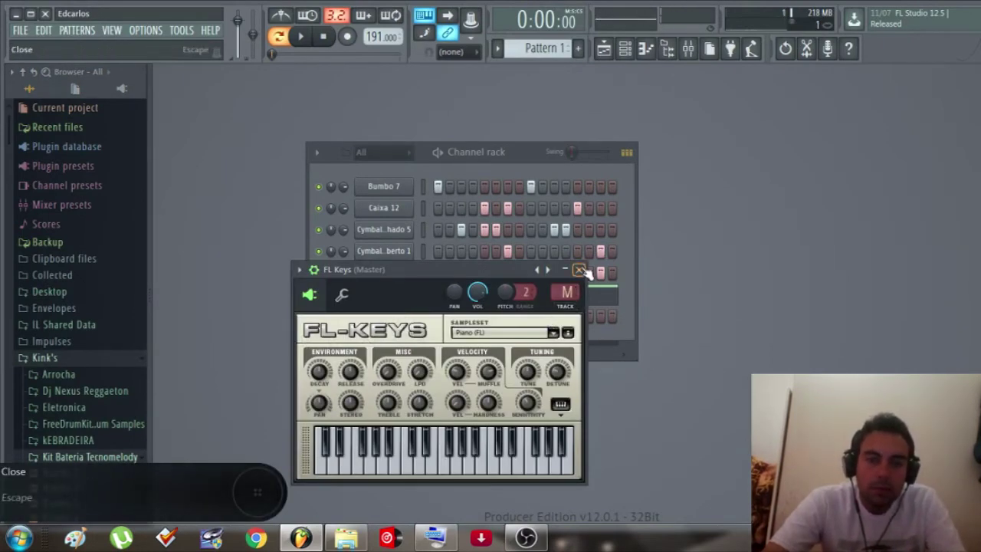
left_click(580, 271)
Open the piano roll of the FL Keys channel with the first two bars in view
right_click(387, 322)
left_click(429, 317)
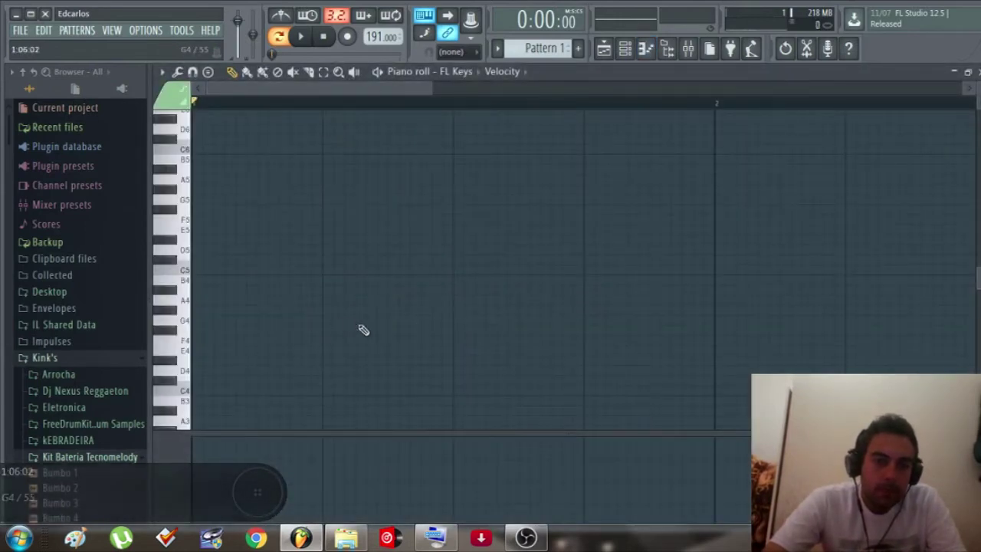
scroll(364, 331, "up", 2)
scroll(365, 331, "down", 5)
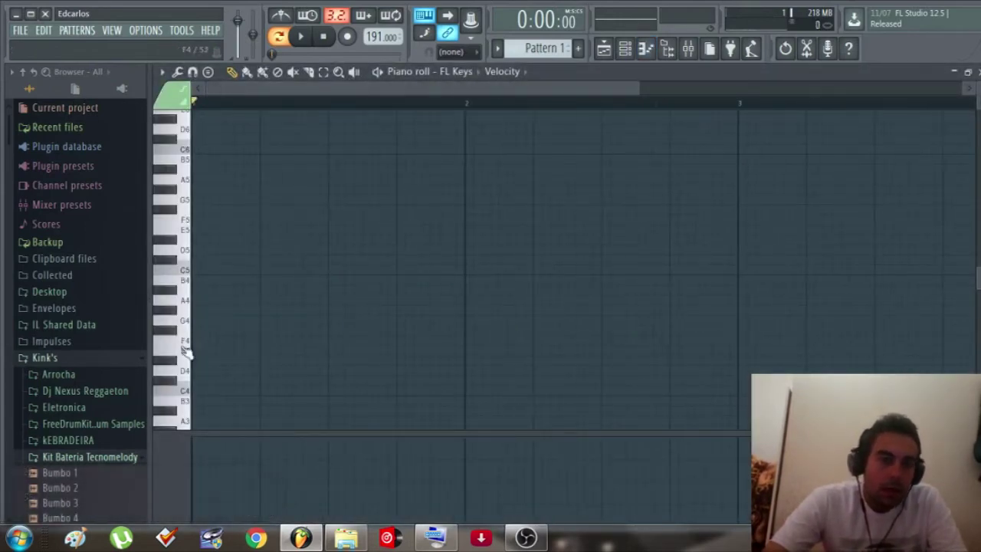
Draw a C5, E5 and G5 chord, each note one beat long, at the start of bar 1 and play it back
scroll(188, 356, "up", 2)
scroll(192, 359, "down", 3)
scroll(205, 236, "up", 2)
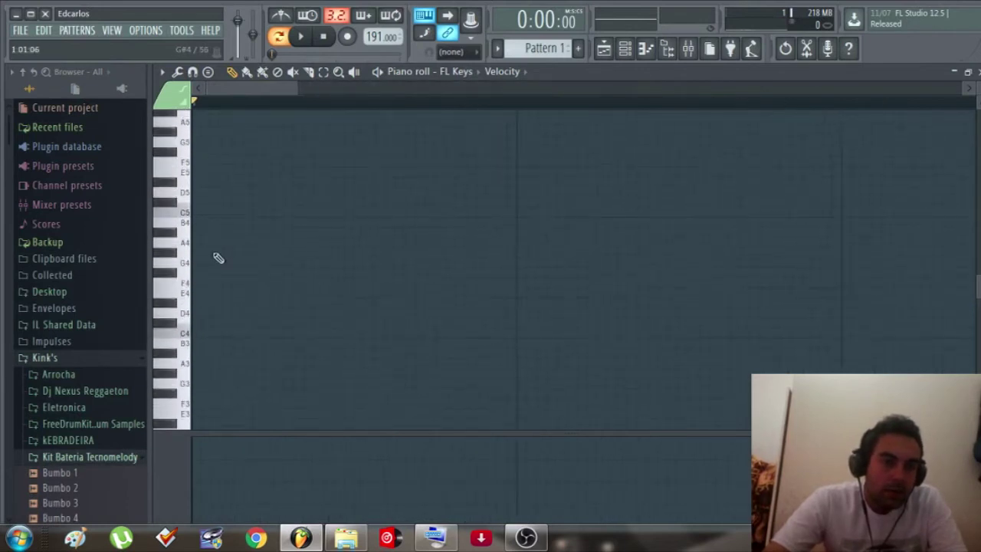
scroll(222, 276, "up", 3)
left_click(246, 292)
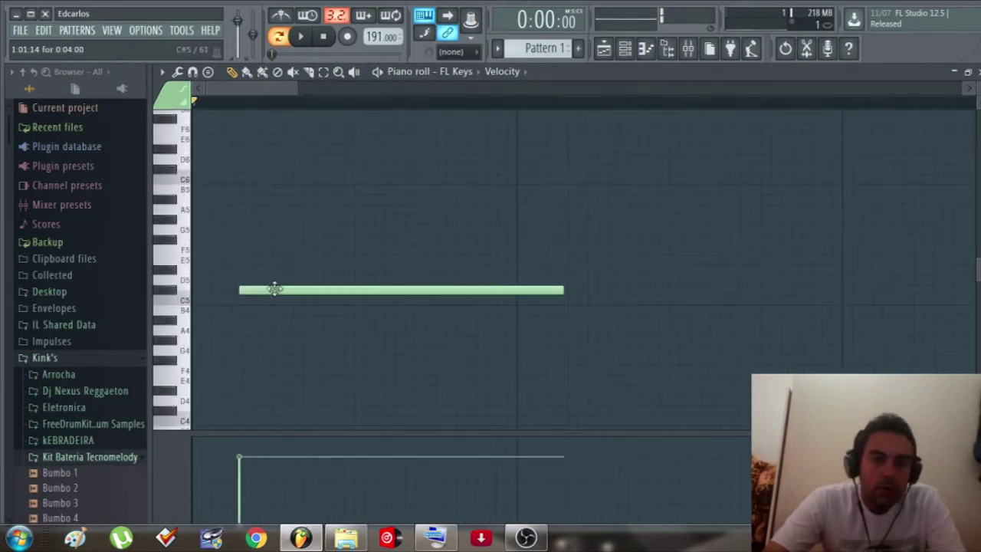
scroll(168, 291, "up", 3)
left_click(176, 297)
left_click_drag(269, 289, 146, 297)
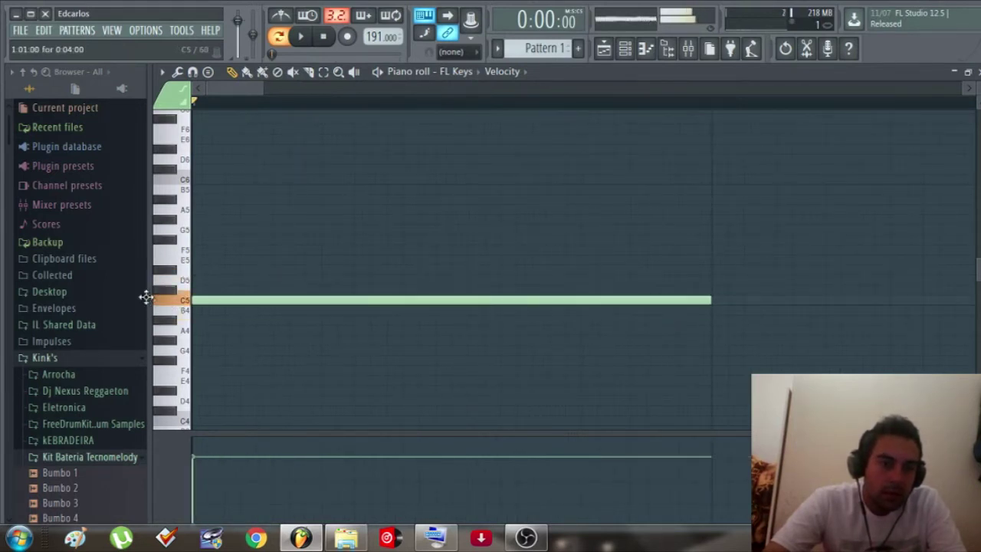
left_click_drag(203, 281, 198, 225)
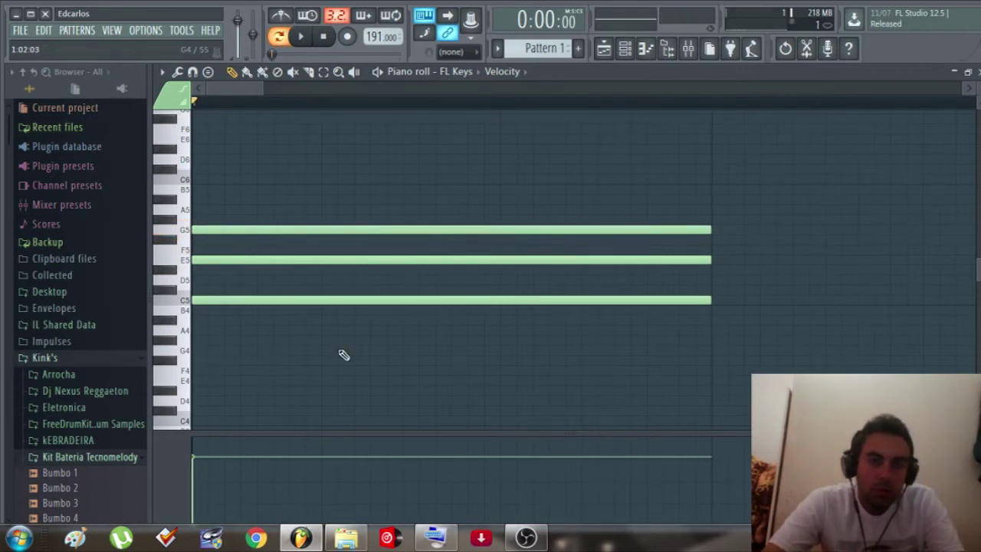
key("space")
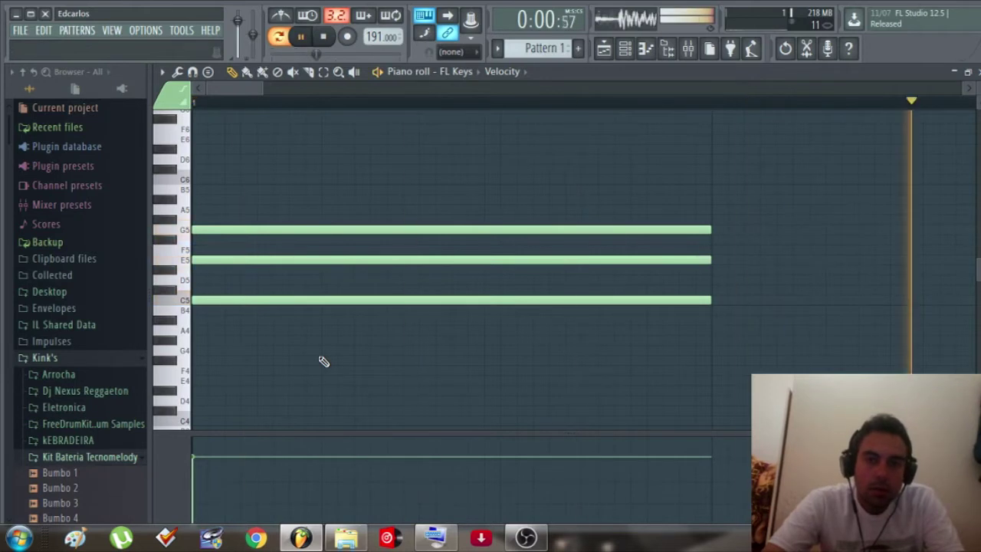
scroll(324, 361, "down", 5)
key("space")
Copy the C5-E5-G5 chord to beat 3 of bar 1 and listen to the result
left_click_drag(394, 381, 256, 239)
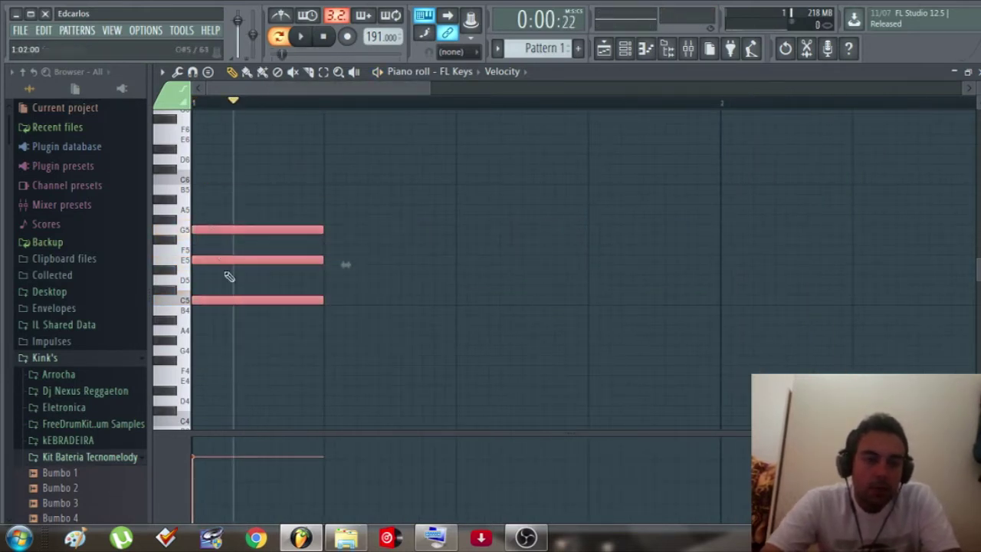
left_click_drag(247, 300, 485, 299)
scroll(480, 300, "up", 5)
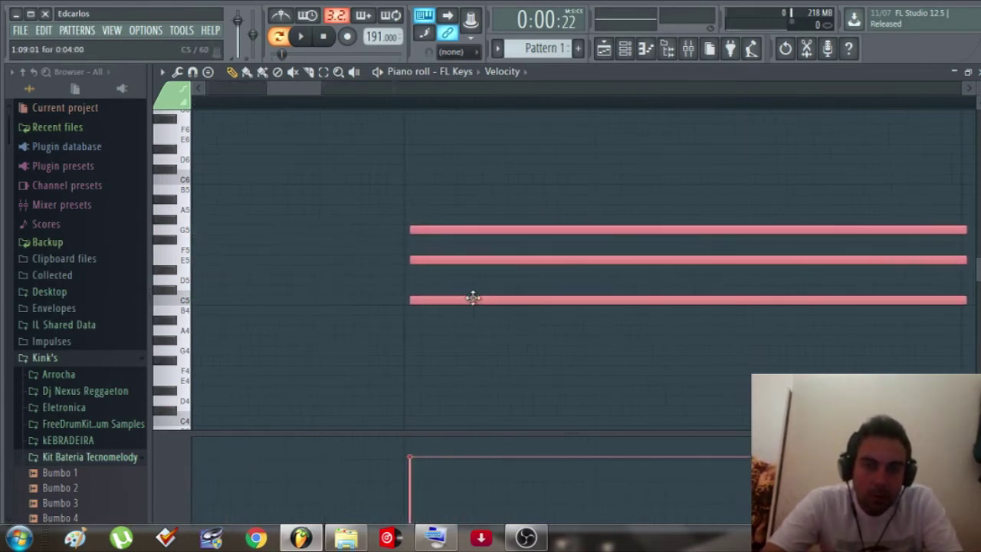
scroll(442, 335, "down", 5)
key("space")
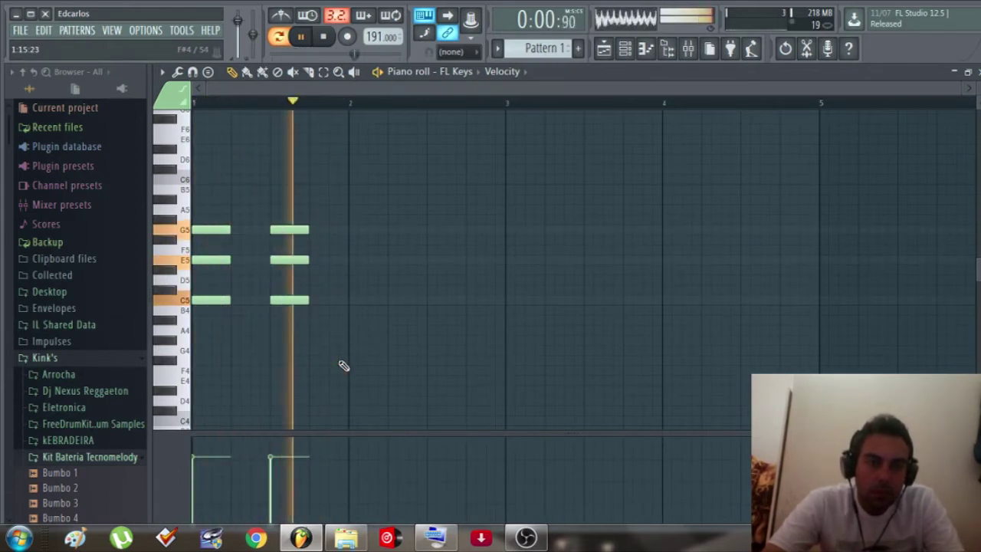
key("space")
Move both chords one beat later, to beats 2 and 4 of bar 1, and play the pattern
left_click_drag(339, 362, 191, 176)
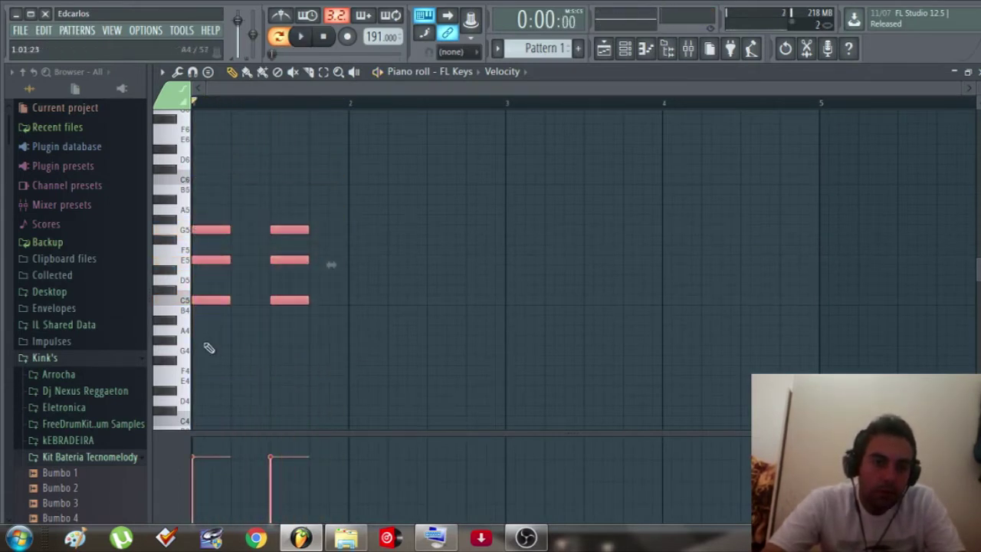
scroll(203, 322, "up", 3)
left_click_drag(217, 297, 322, 290)
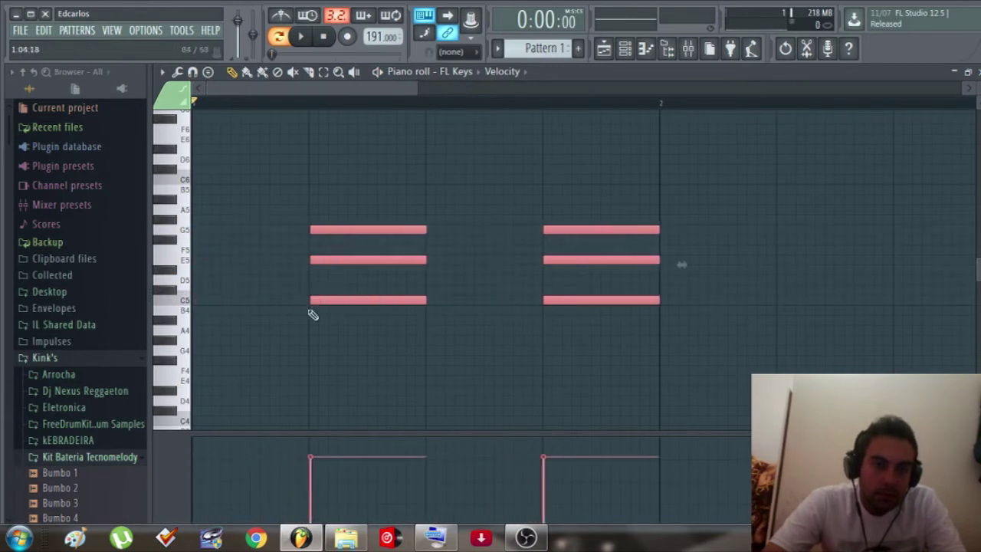
scroll(326, 314, "up", 5)
scroll(331, 362, "down", 5)
key("space")
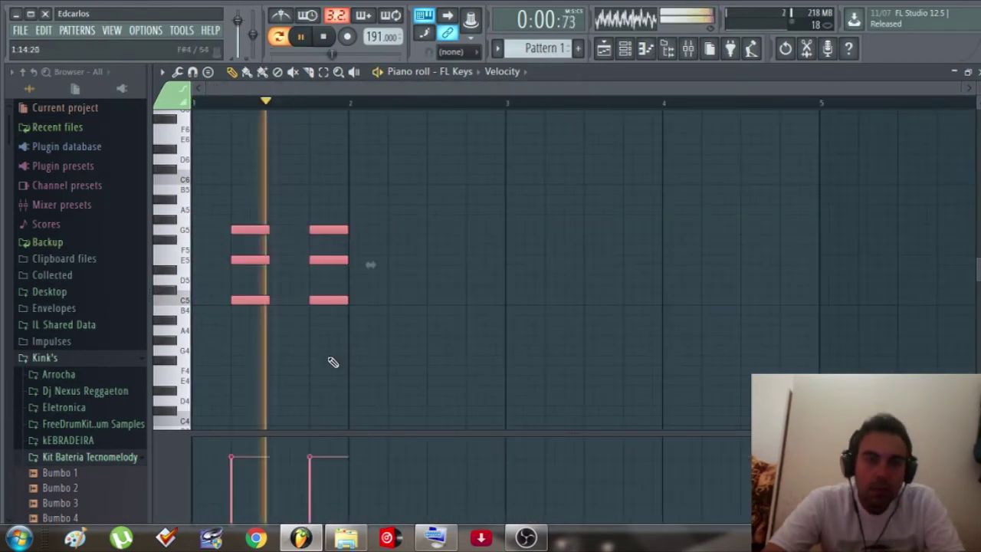
key("space")
Shorten both chords to half a beat, play the pattern and leave the piano roll
left_click_drag(390, 364, 239, 145)
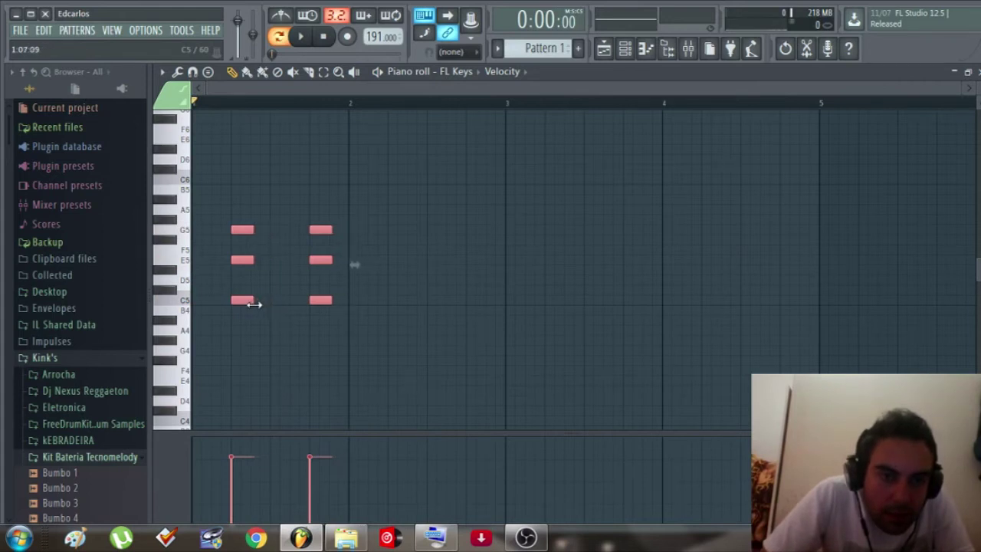
scroll(249, 305, "up", 5)
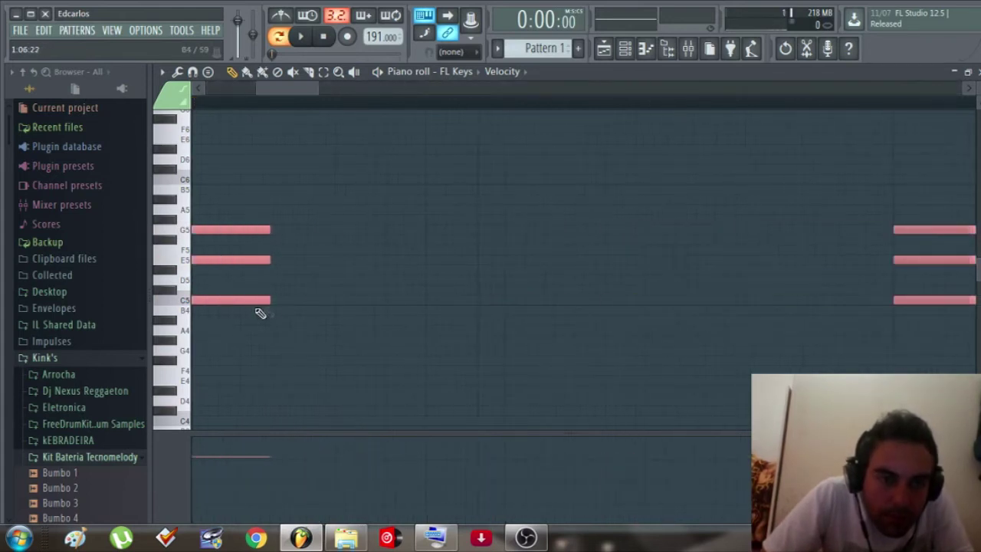
key("space")
scroll(272, 326, "down", 4)
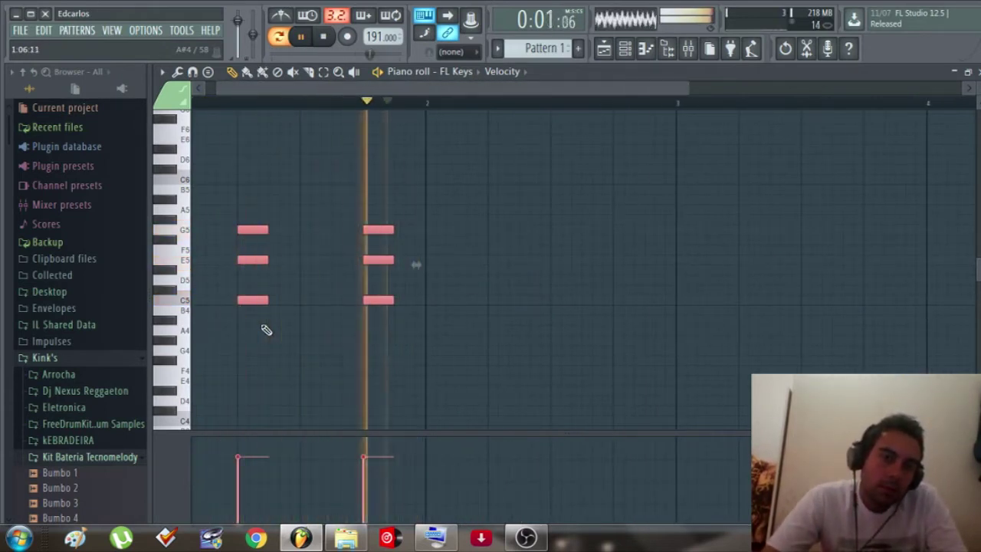
key("space")
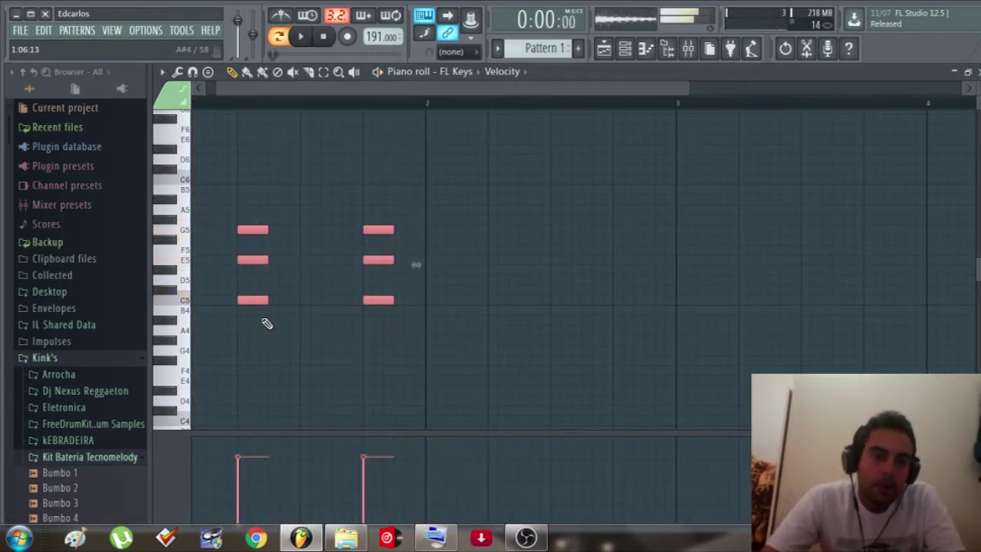
scroll(265, 316, "up", 4)
scroll(276, 349, "down", 6)
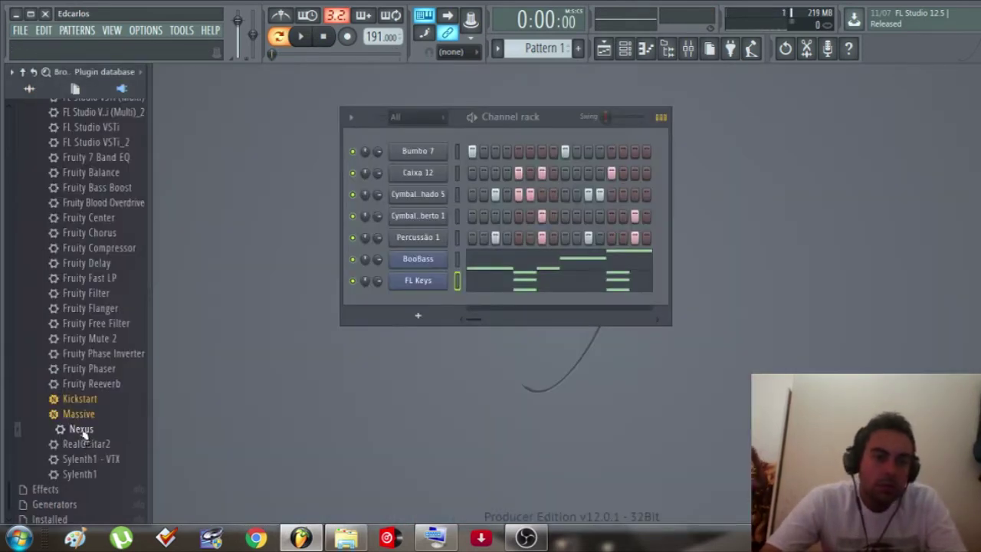
Add Nexus from the plugin database as a new channel and load its Plucked preset PL Poppy Bells
left_click_drag(98, 433, 402, 298)
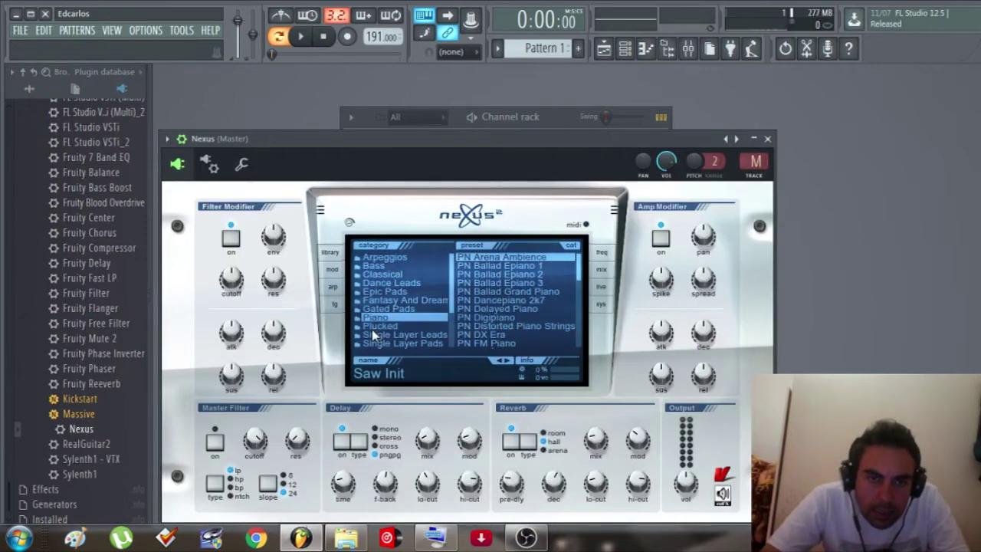
left_click(383, 327)
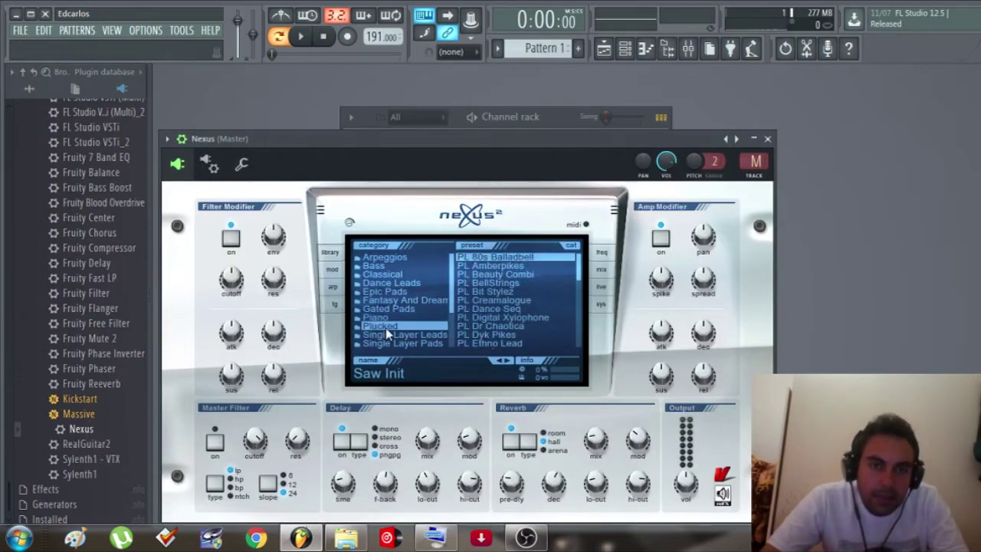
scroll(513, 304, "down", 10)
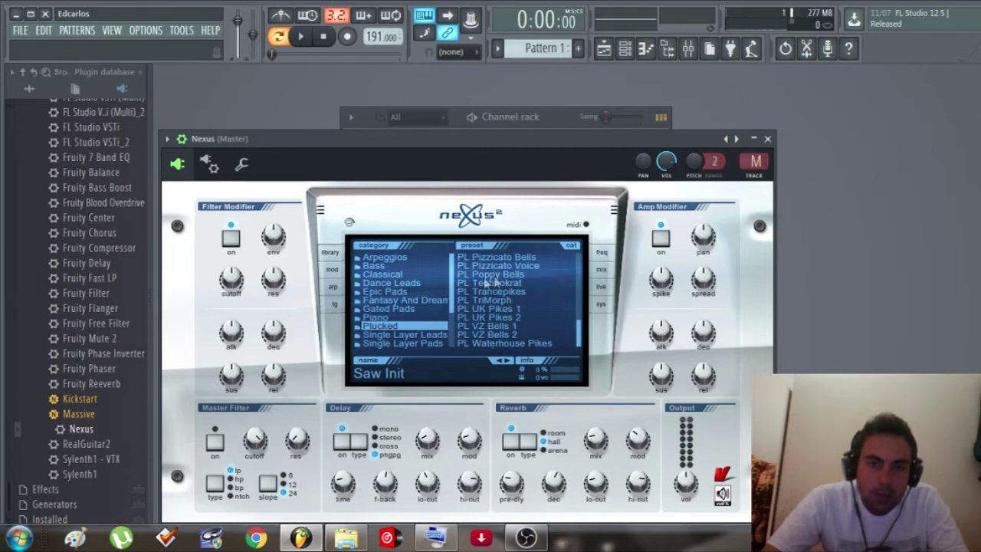
left_click(512, 276)
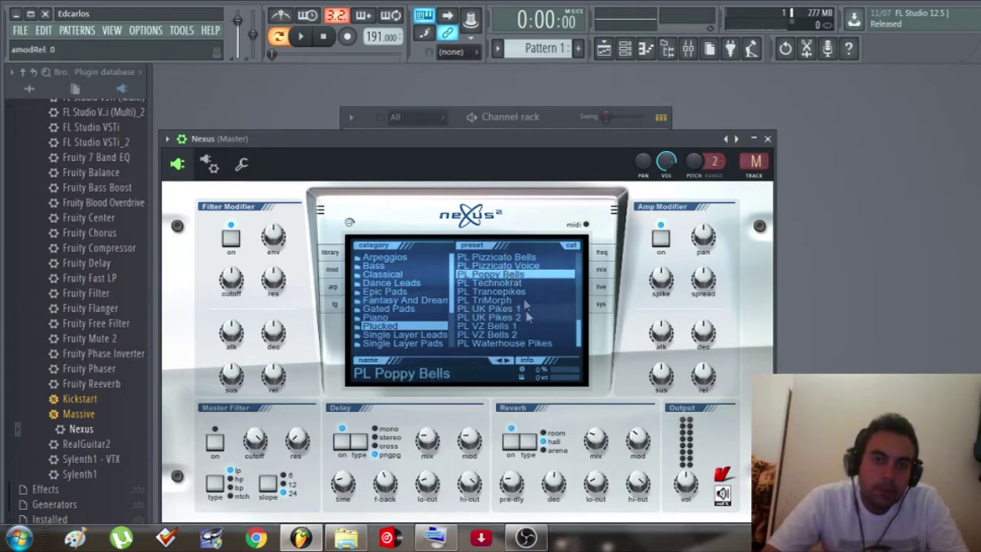
left_click(561, 119)
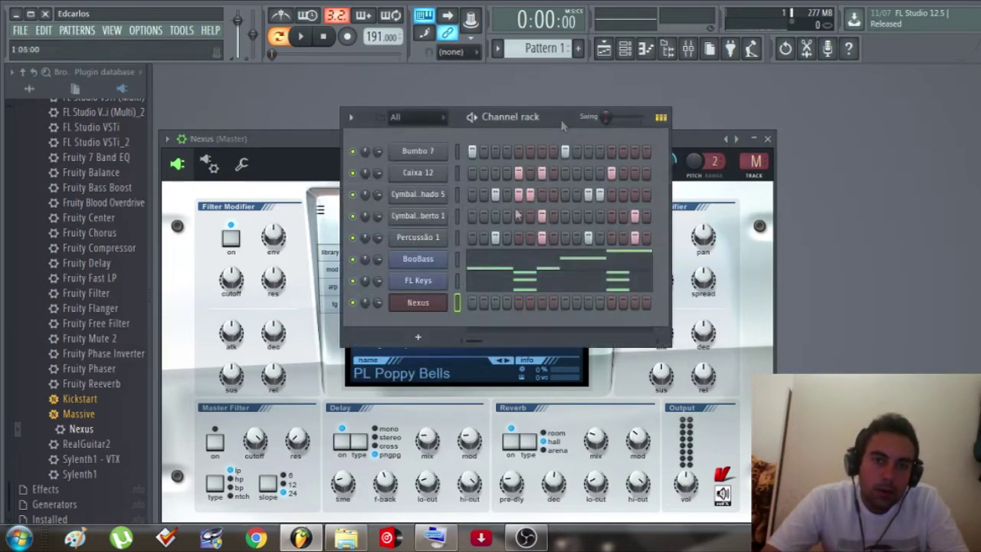
left_click(695, 141)
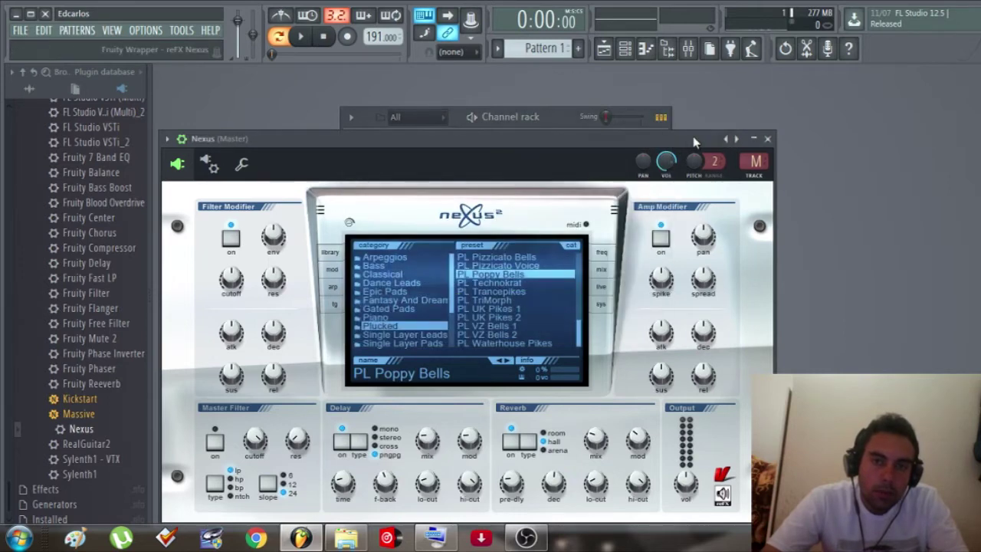
left_click(567, 116)
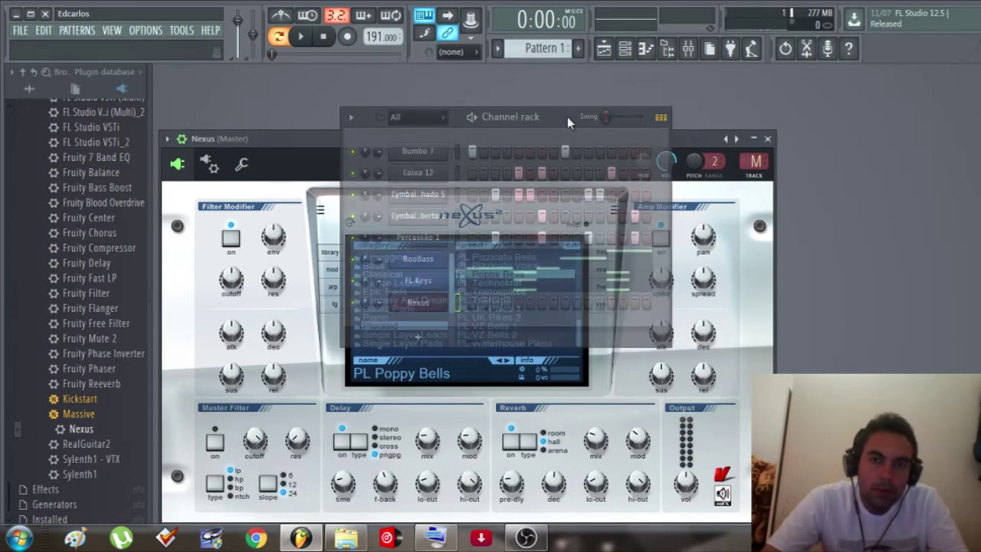
right_click(420, 303)
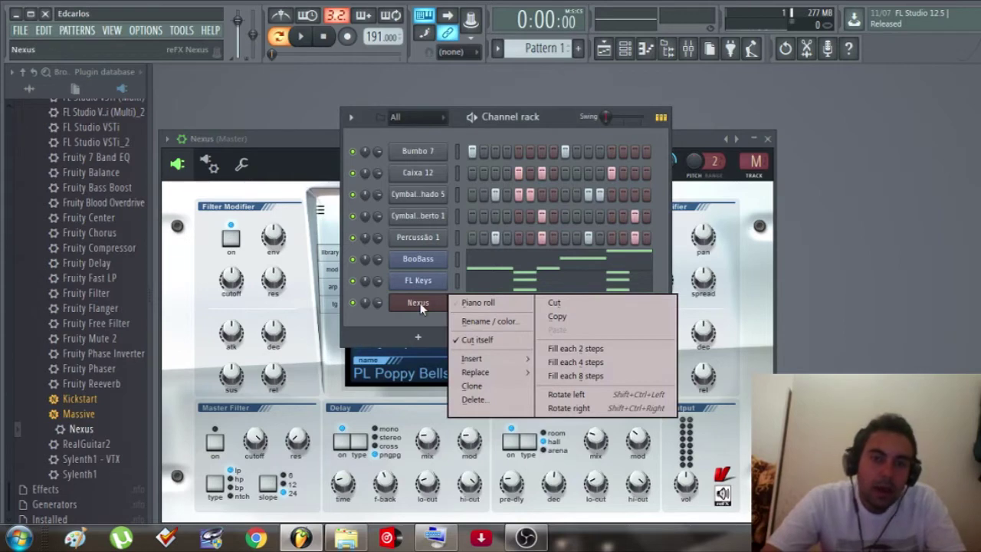
left_click(433, 325)
right_click(425, 310)
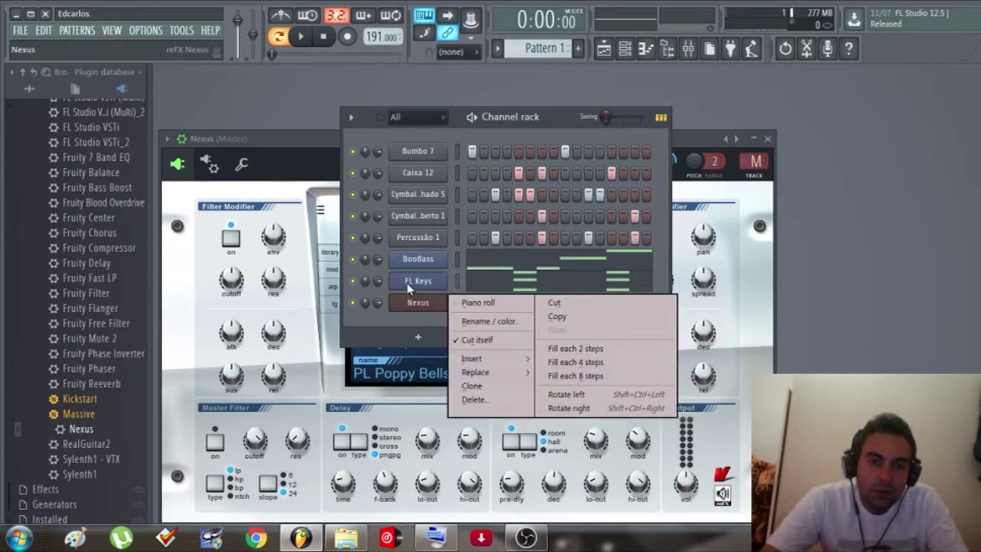
right_click(407, 283)
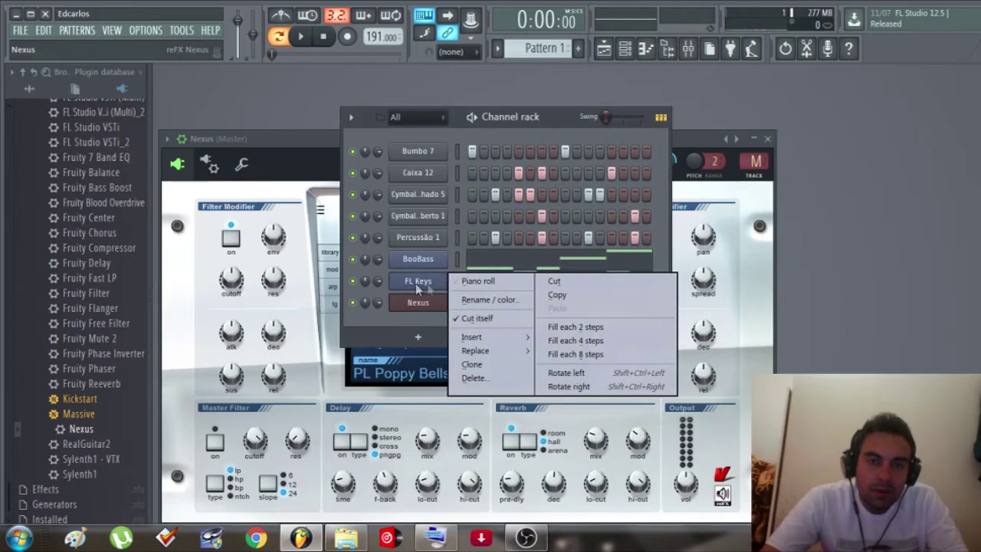
left_click(475, 282)
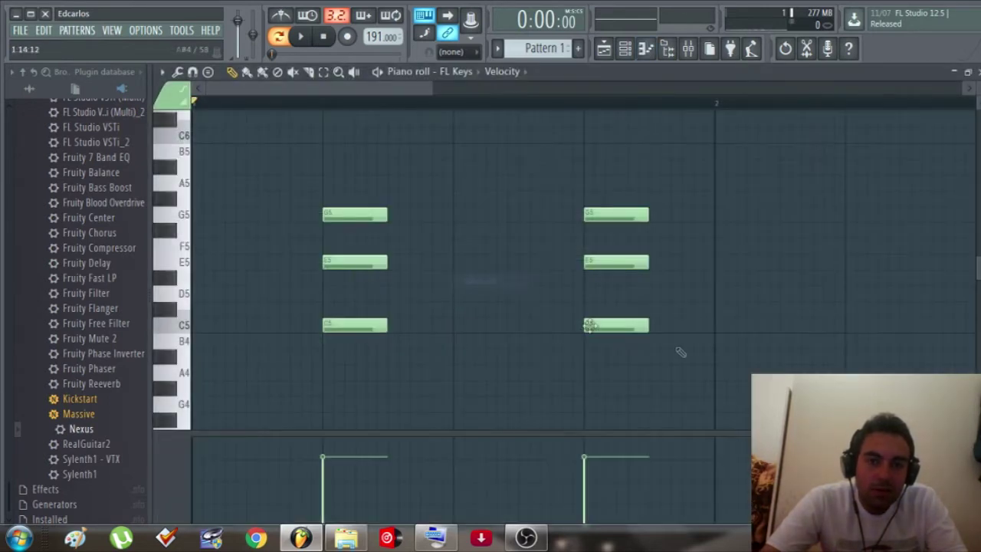
left_click(979, 72)
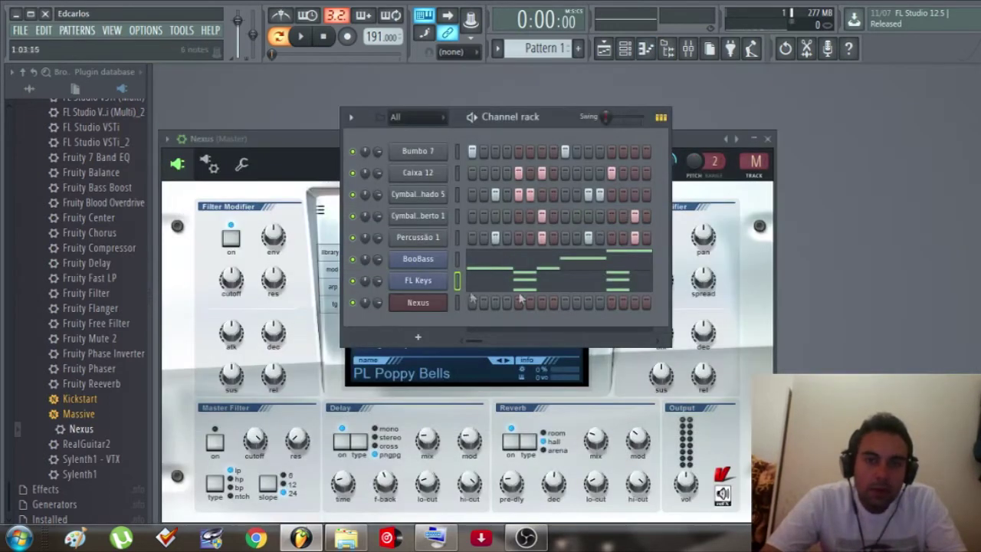
Copy the two FL Keys chords into the Nexus channel's piano roll and play the pattern
right_click(412, 289)
left_click(470, 282)
key("space")
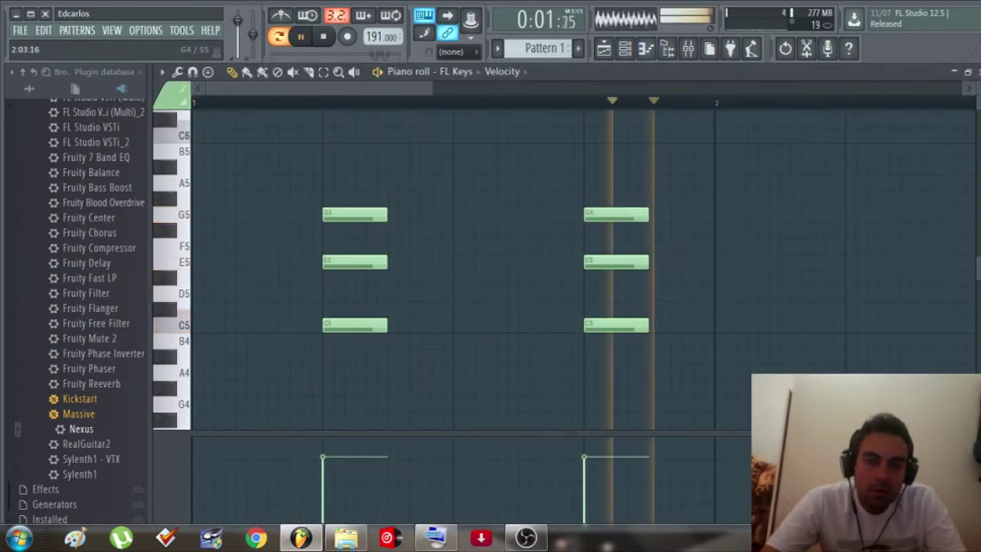
key("space")
left_click_drag(808, 411, 296, 194)
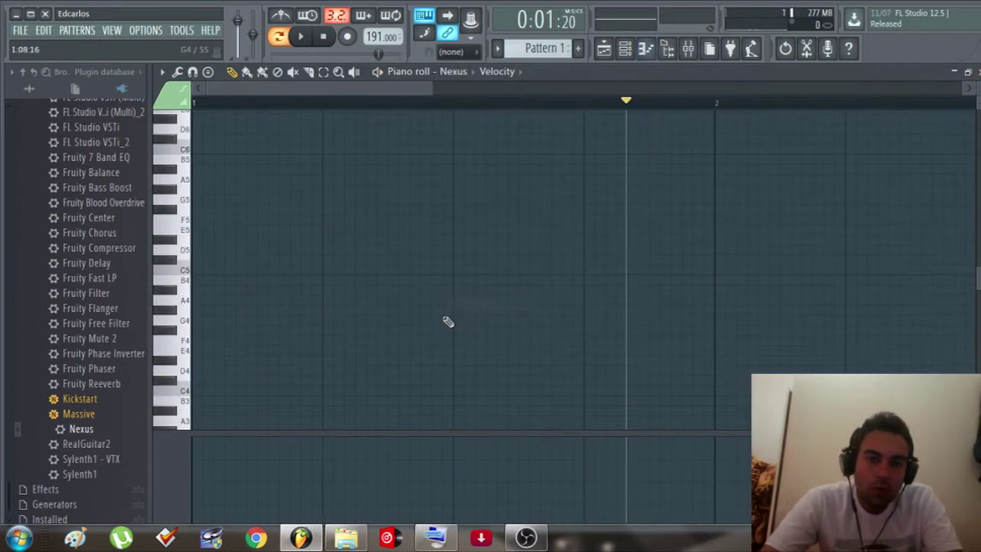
key("ctrl+v")
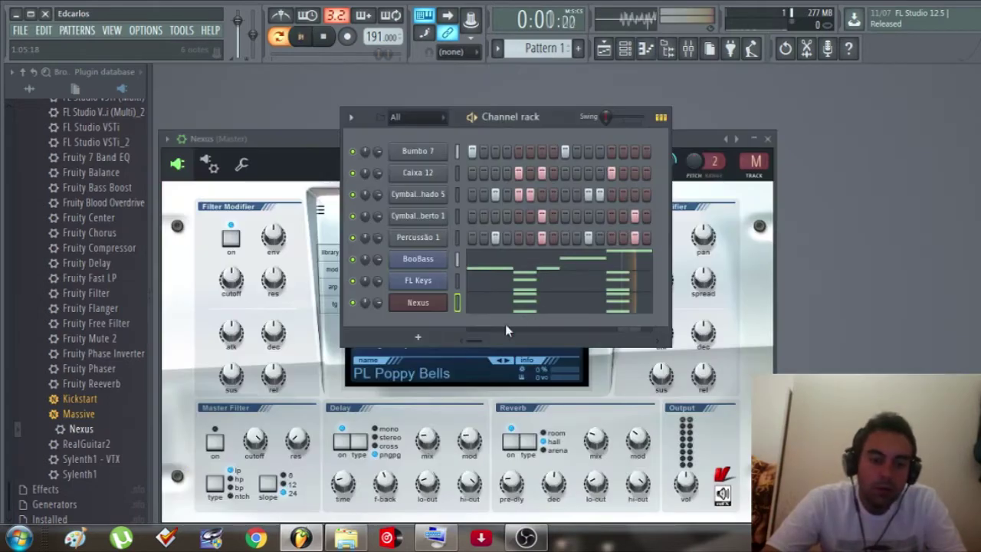
key("space")
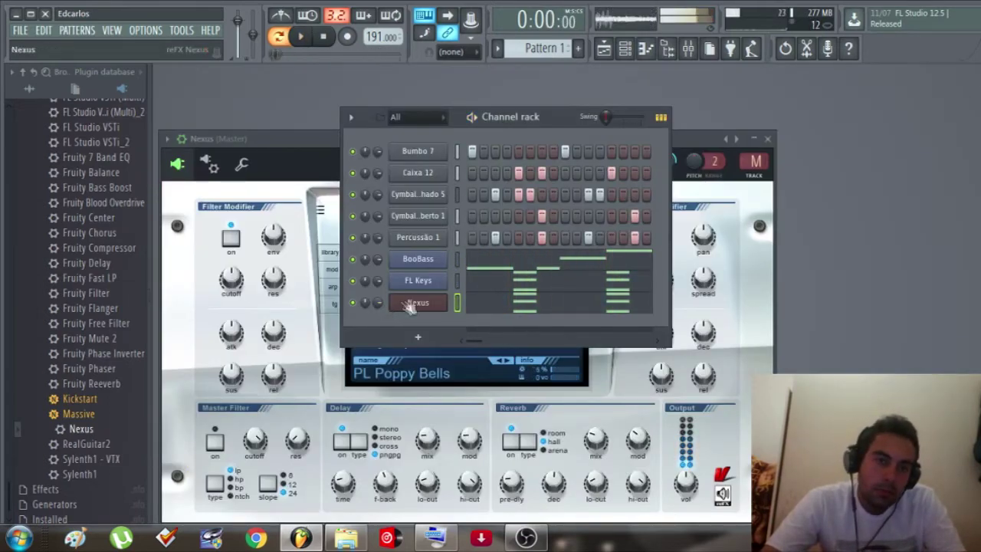
Stop playback and check the mixer track assignments of the Nexus, FL Keys and BooBass channels
left_click(412, 303)
key("space")
left_click(411, 303)
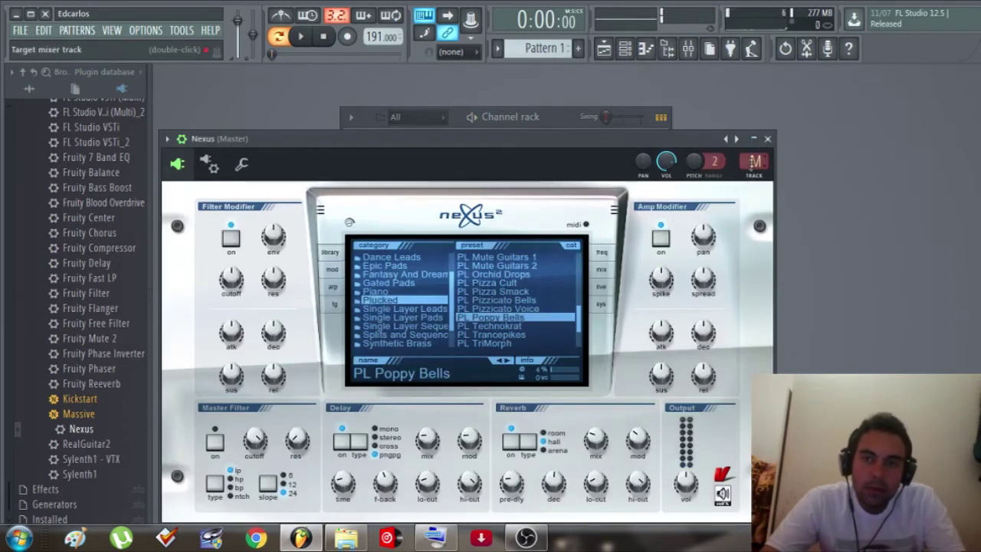
left_click(582, 127)
left_click(418, 280)
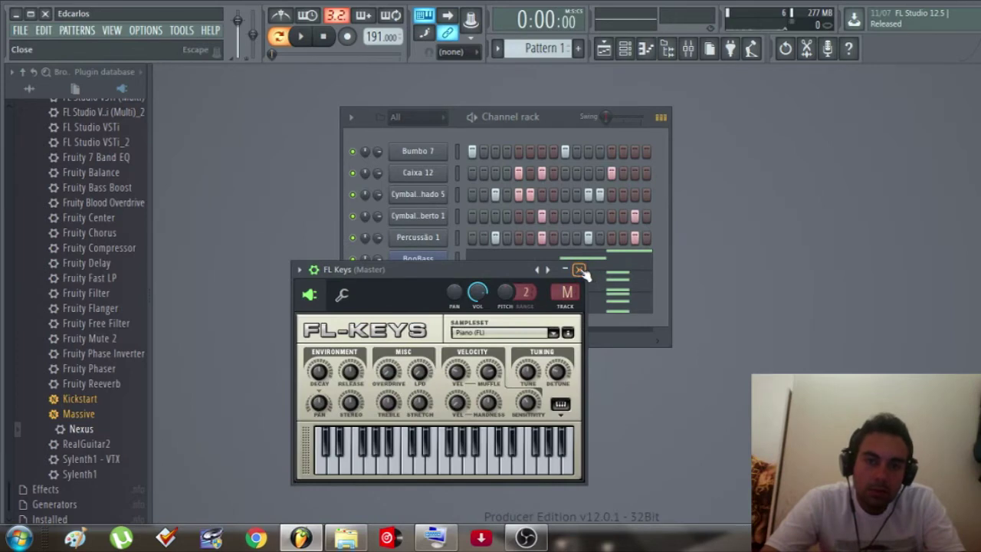
left_click(580, 271)
left_click(426, 264)
left_click(598, 208)
Route the FL Keys channel to mixer track 7 and close its plugin window
left_click(417, 279)
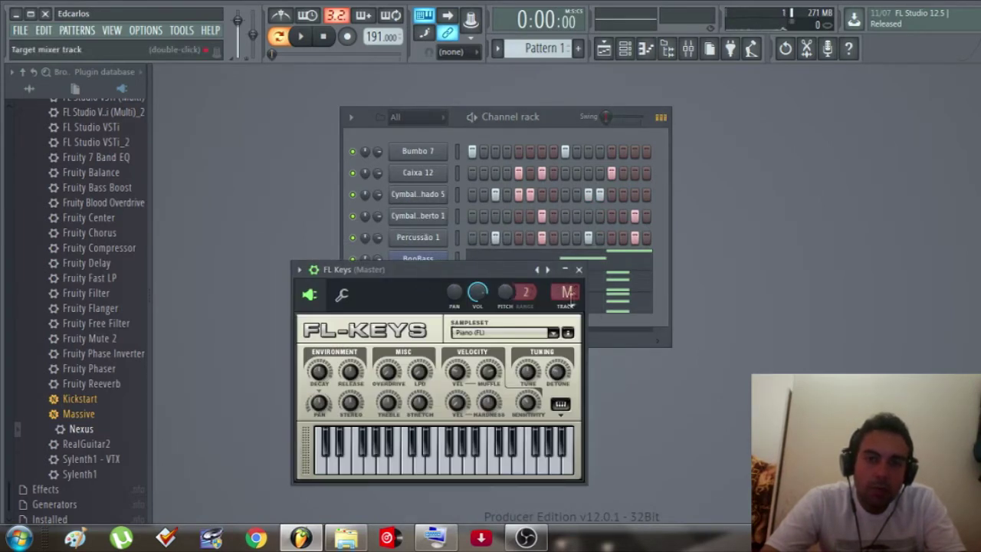
left_click_drag(569, 269, 567, 288)
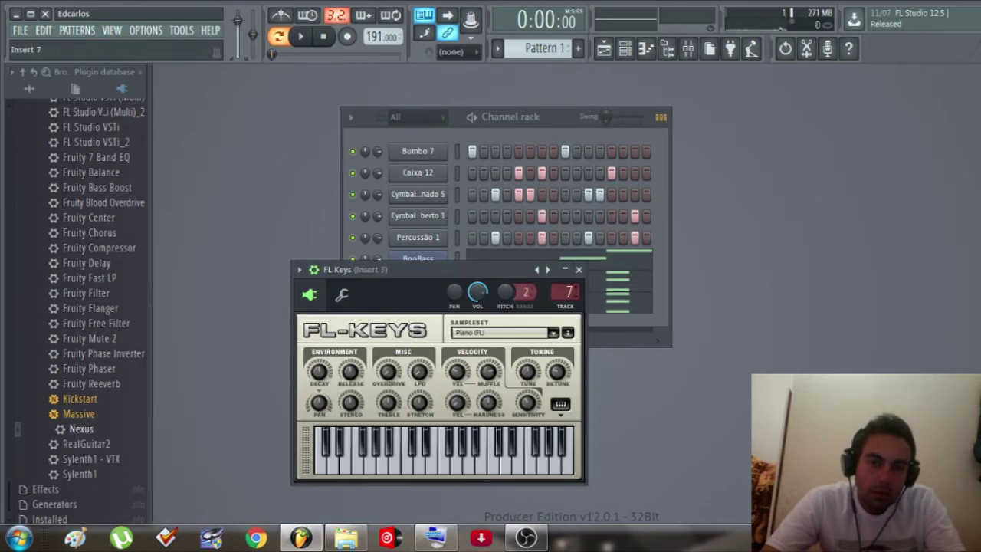
left_click(579, 269)
Route the Nexus channel to mixer track 8 and look over the tracks in the mixer
left_click(428, 304)
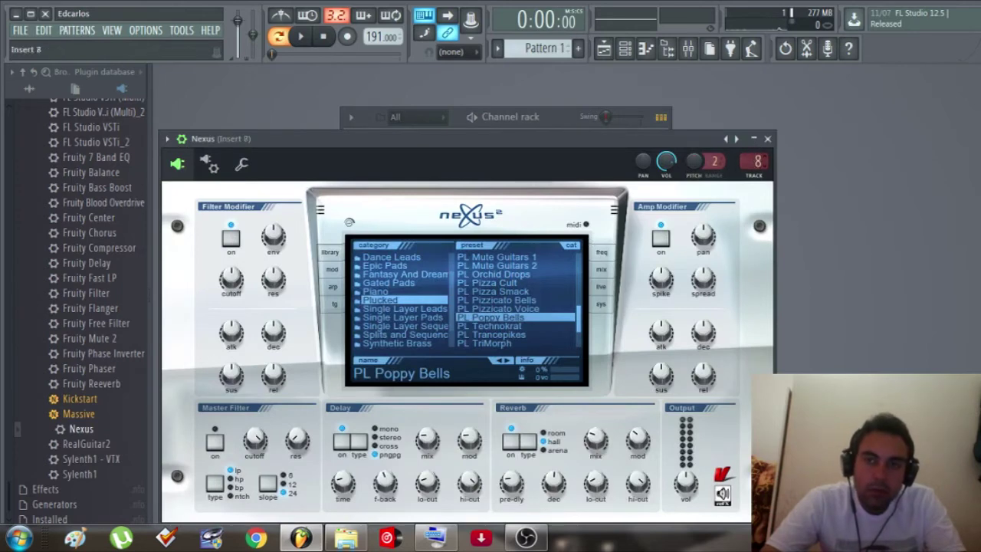
left_click(767, 139)
left_click(688, 49)
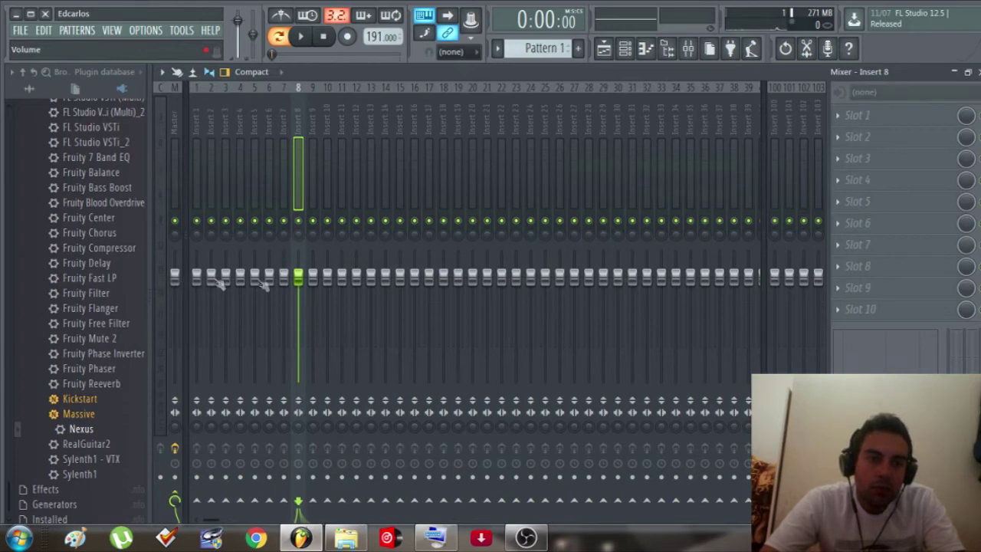
left_click(977, 72)
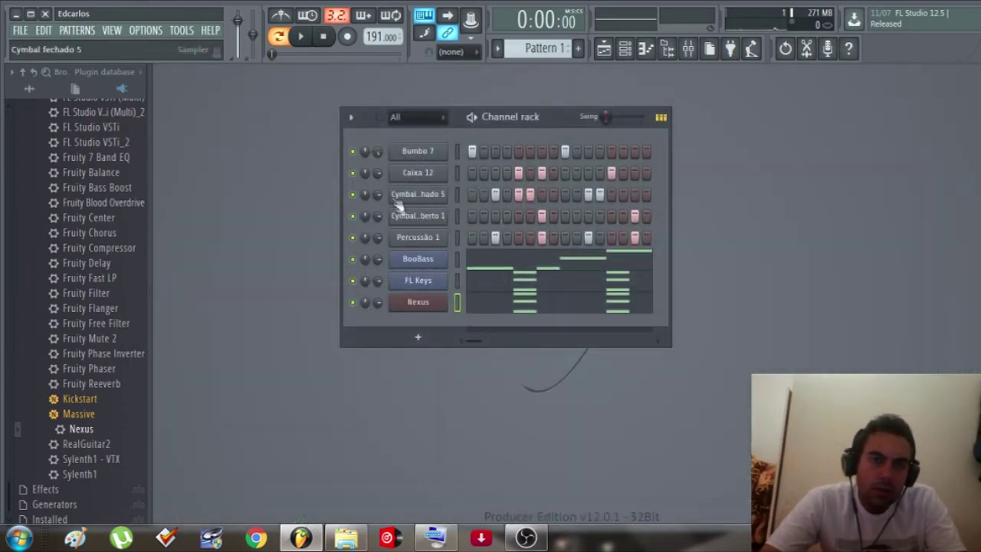
Reset the channel volumes of Caixa 12 and Bumbo 7 in the channel rack
right_click(377, 173)
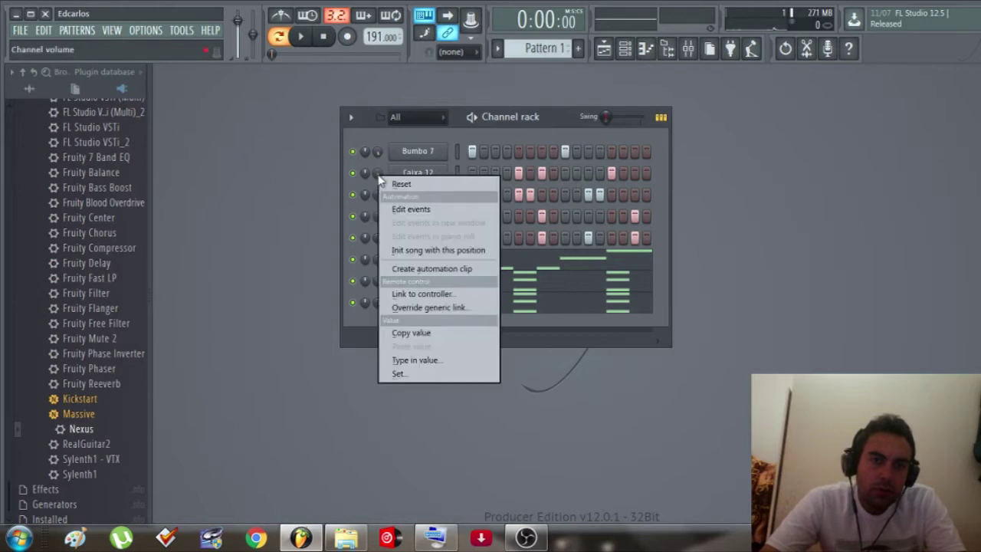
left_click(398, 183)
right_click(379, 155)
left_click(398, 164)
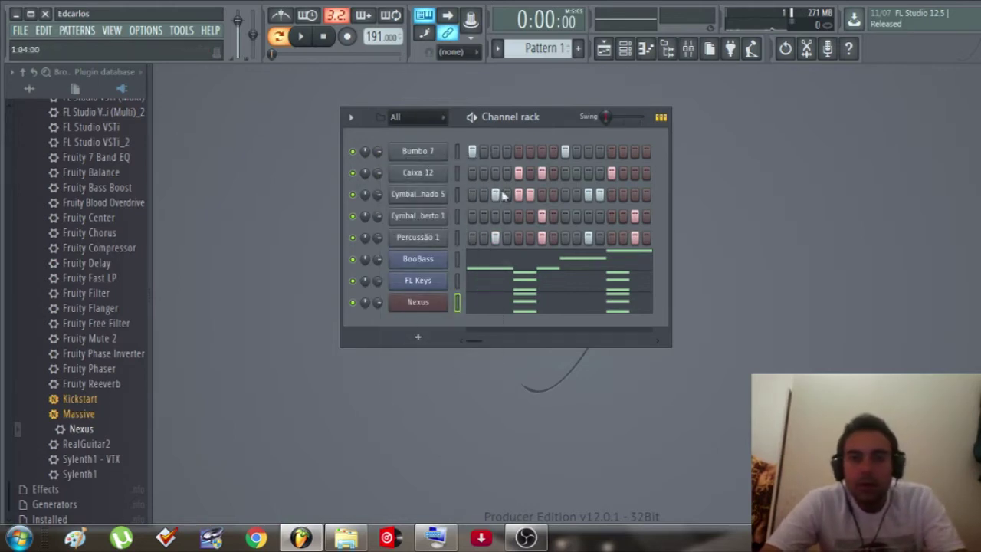
Play the pattern and watch the levels of all routed tracks in the mixer
key("space")
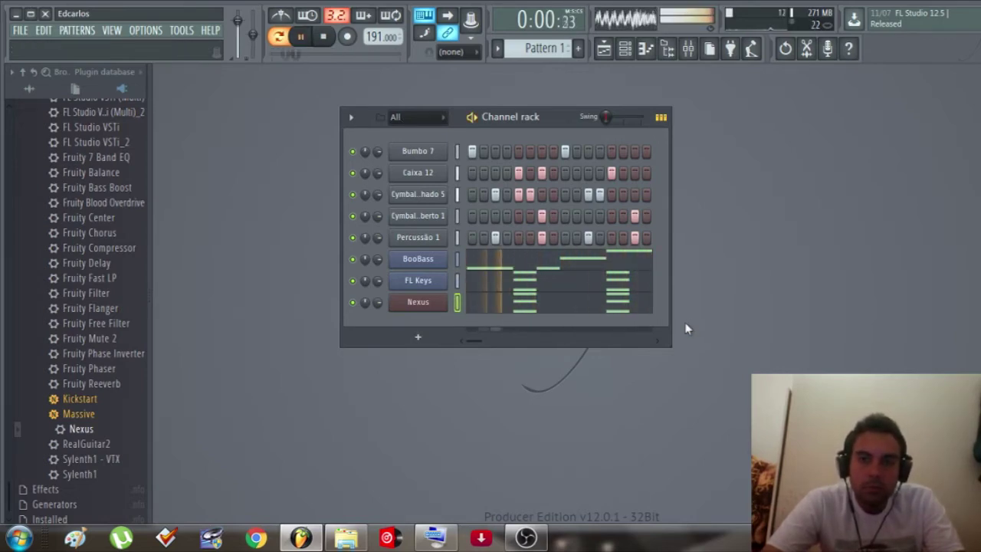
left_click(689, 48)
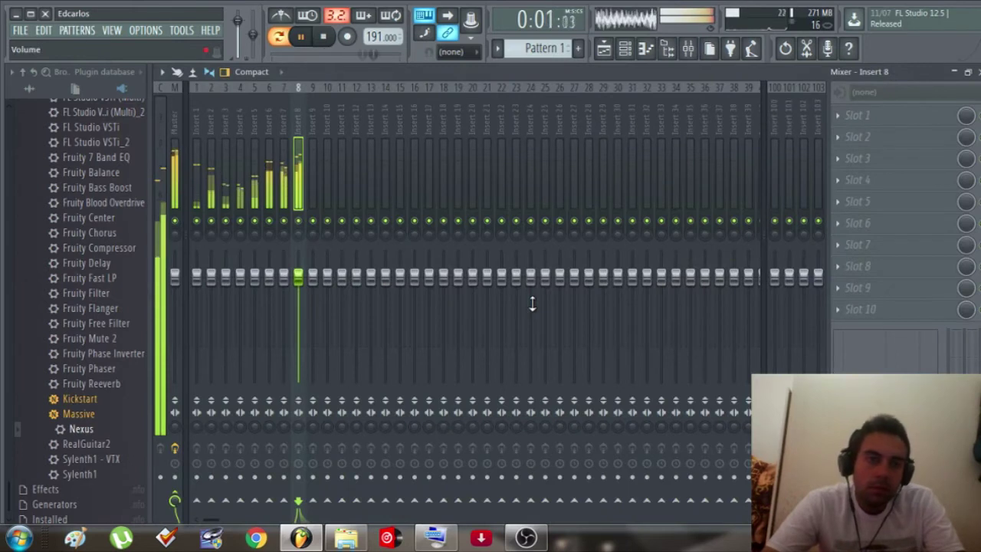
key("space")
key("space")
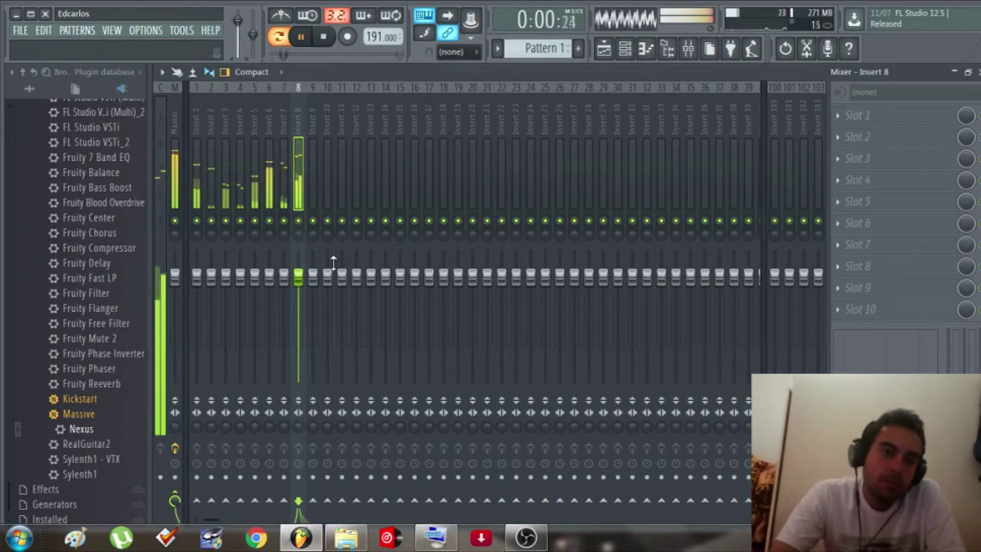
key("space")
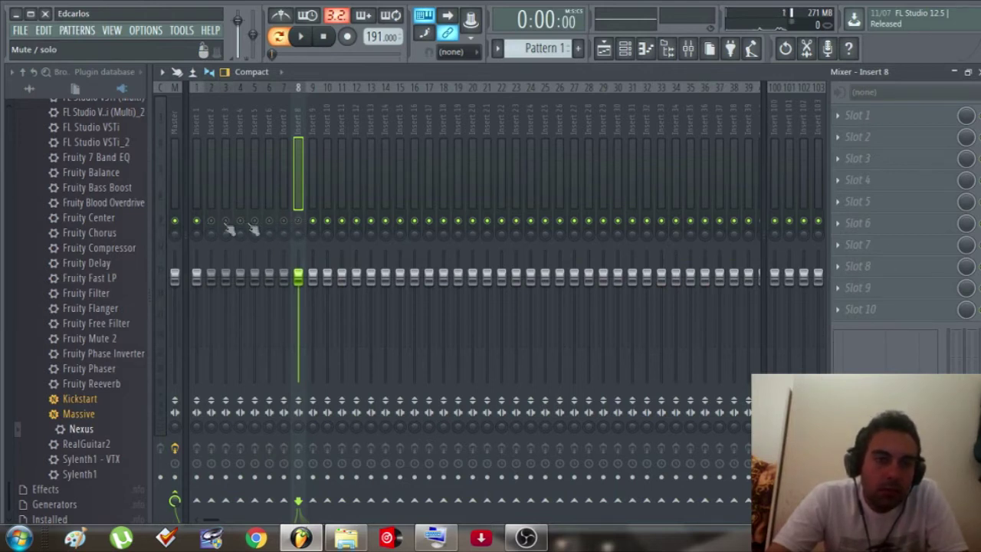
Mute mixer tracks 2 to 8 and raise Insert 1's volume to 105% while playing the pattern
key("space")
left_click(201, 146)
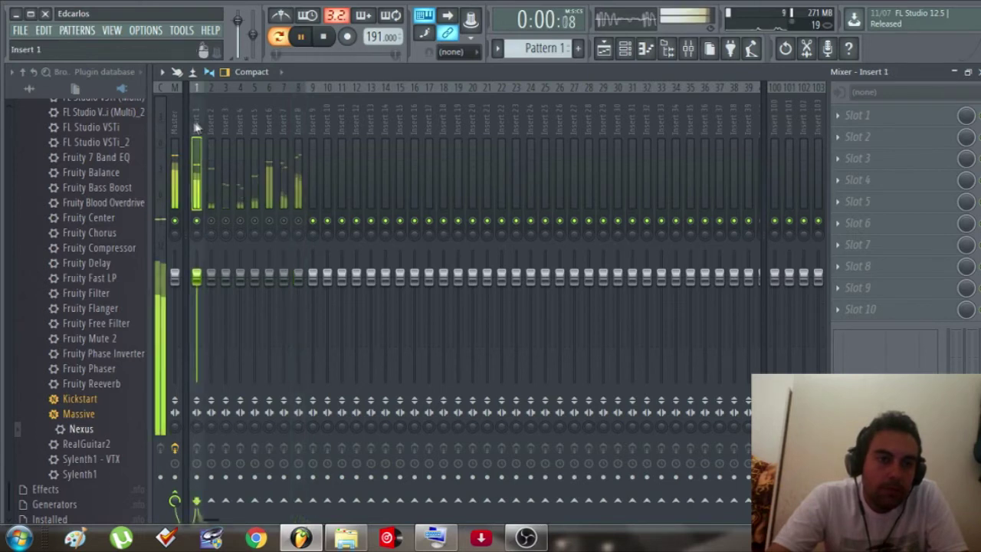
left_click_drag(201, 287, 201, 288)
key("space")
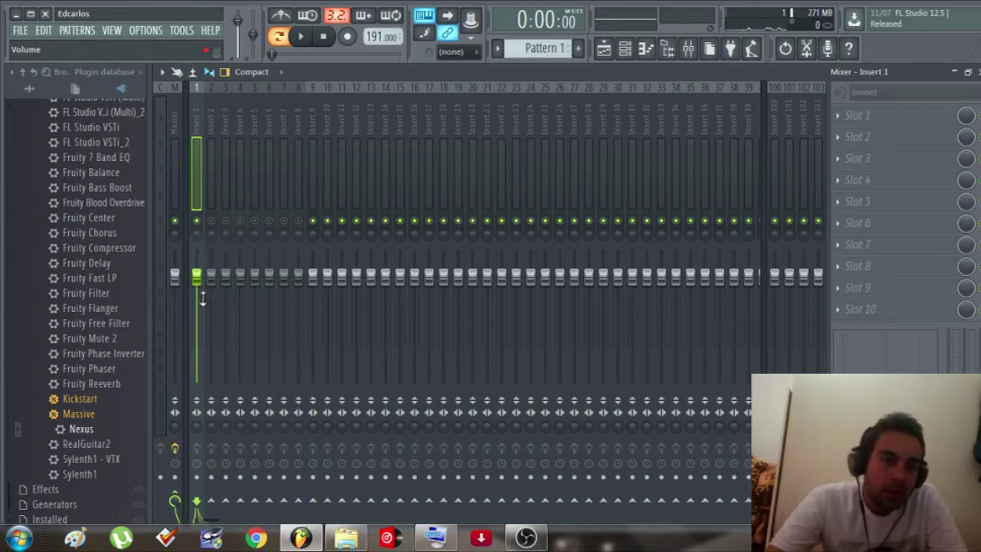
key("space")
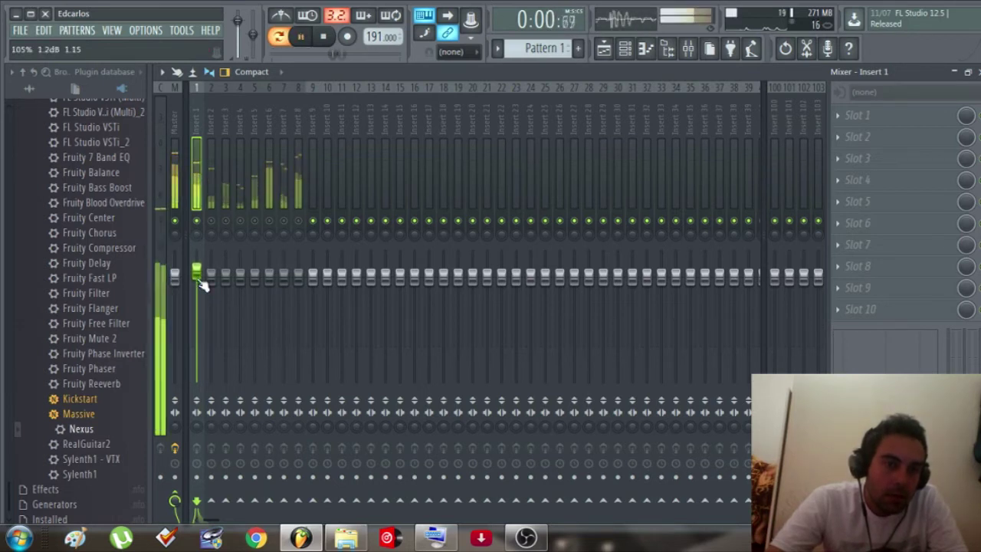
key("space")
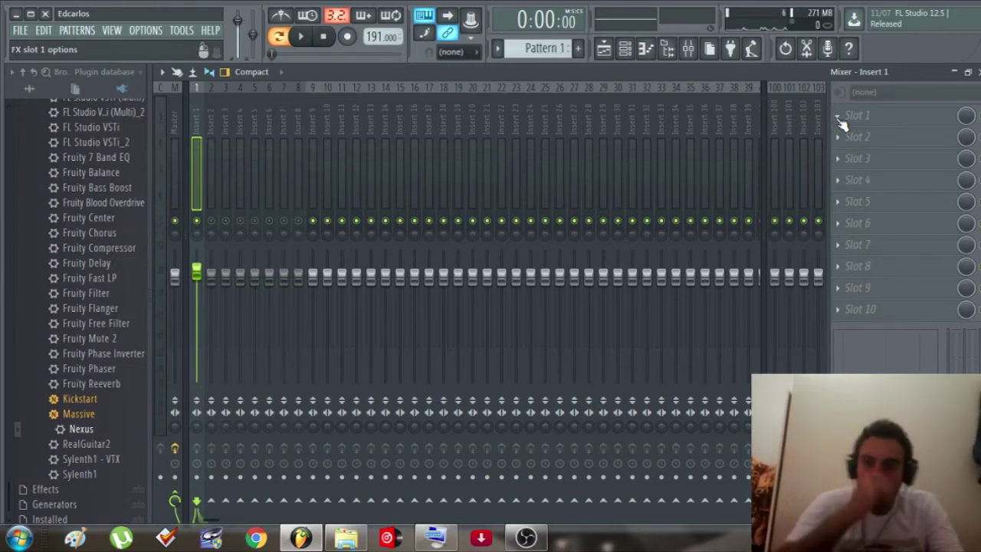
Load Soundgoodizer in Insert 1's first effect slot and try mode C with different amounts while the pattern plays
left_click(840, 119)
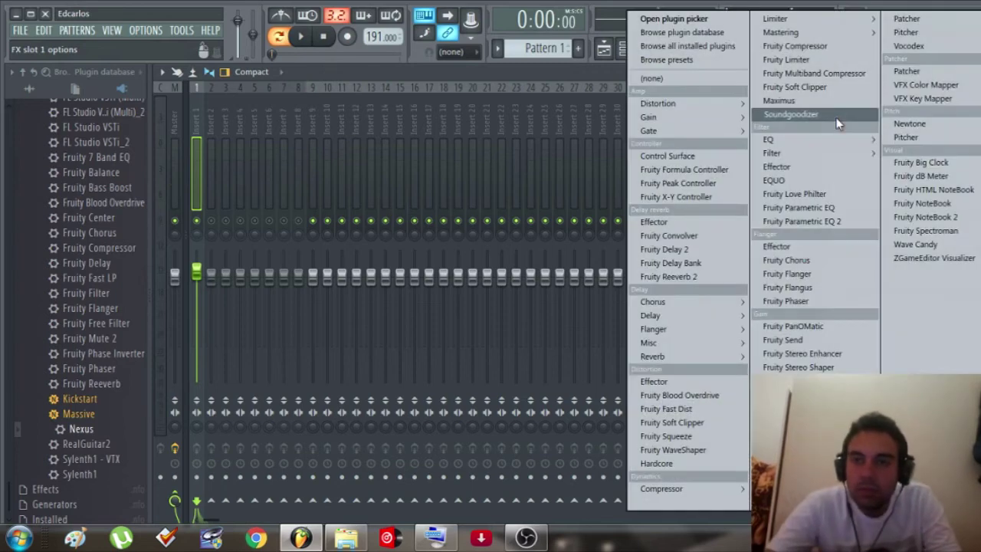
left_click(838, 121)
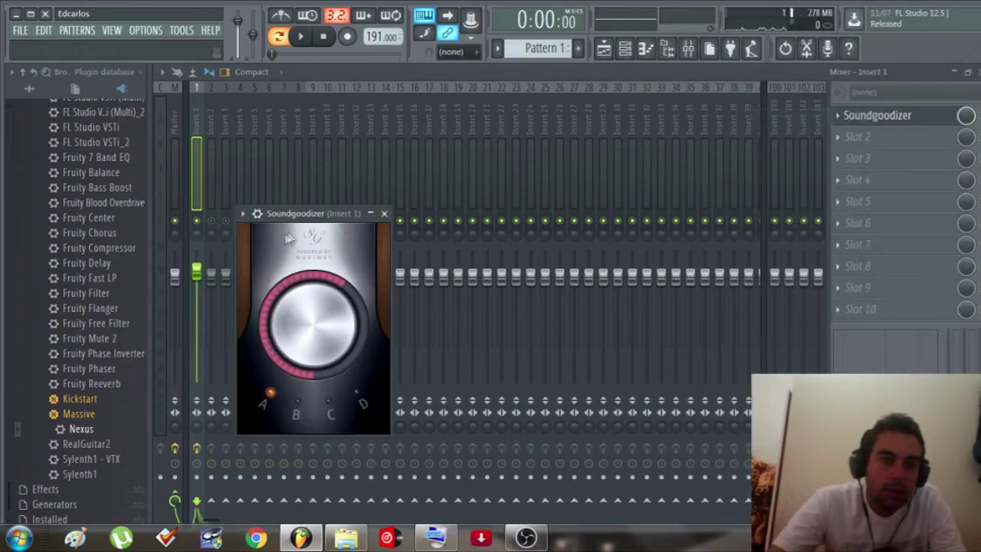
left_click_drag(287, 221, 412, 188)
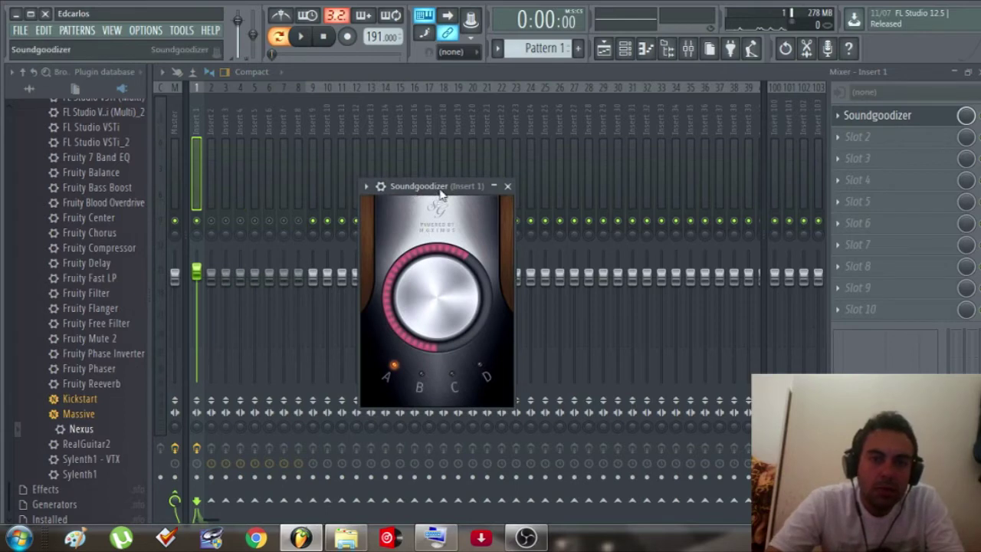
left_click_drag(441, 193, 537, 180)
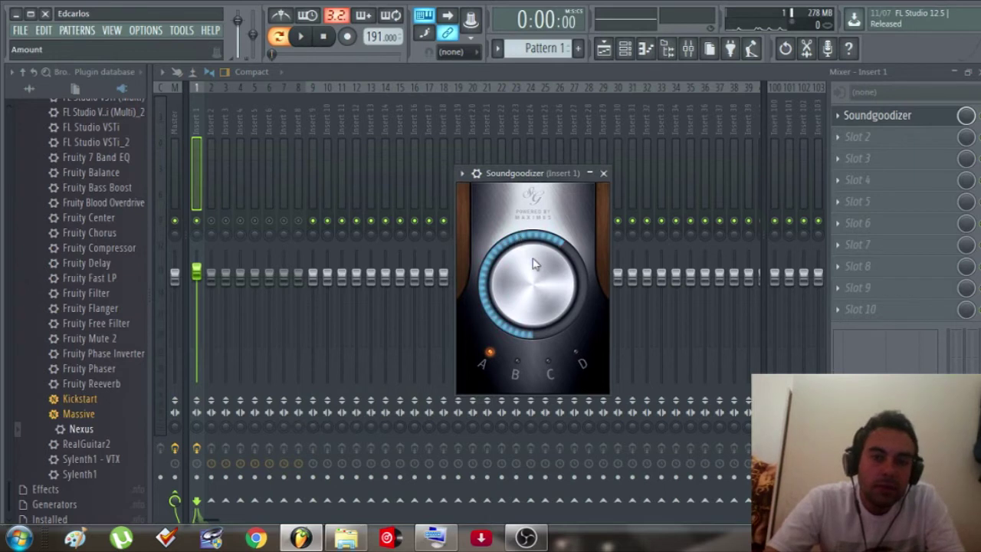
key("space")
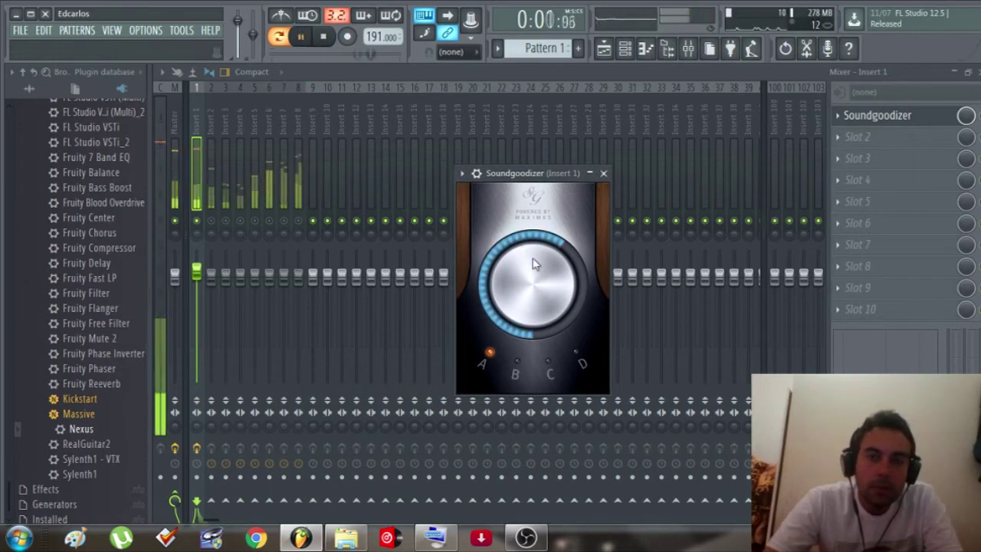
left_click(550, 371)
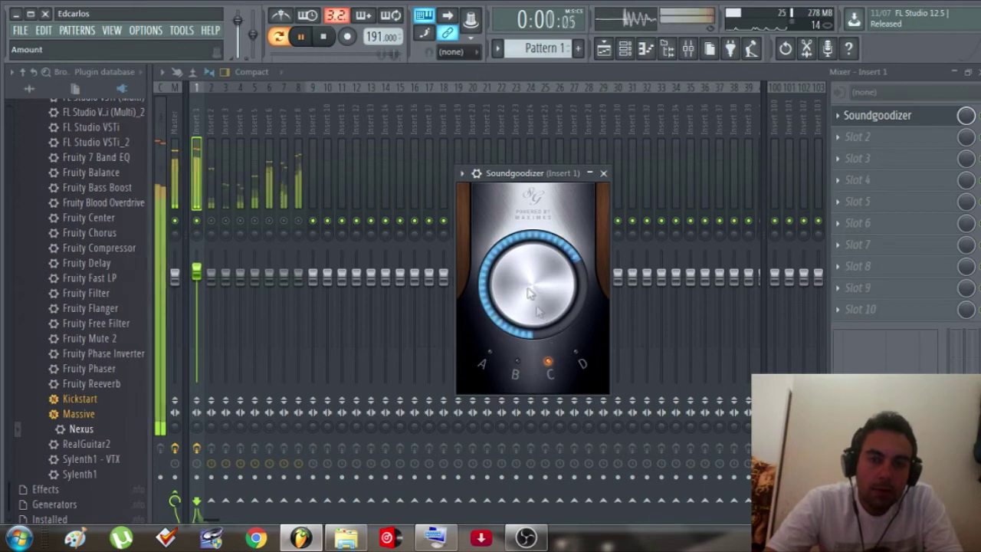
key("space")
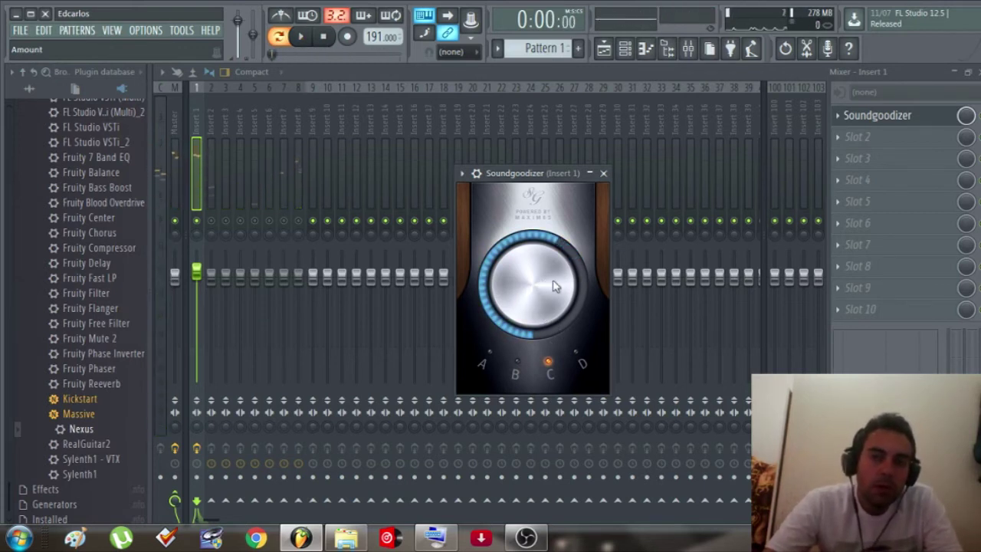
Remove Soundgoodizer from Insert 1 and set the track's volume to 104% during playback
left_click(847, 119)
left_click(854, 132)
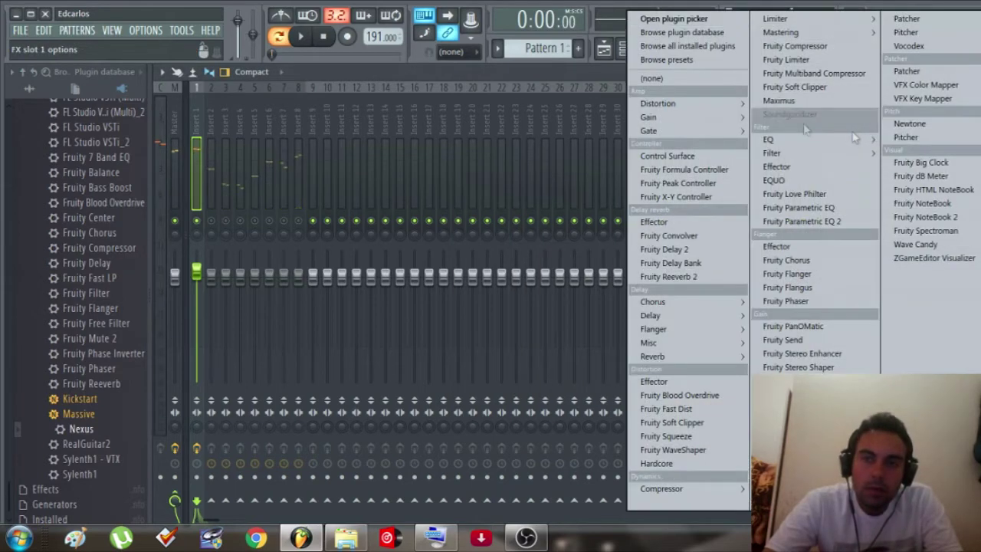
left_click(677, 78)
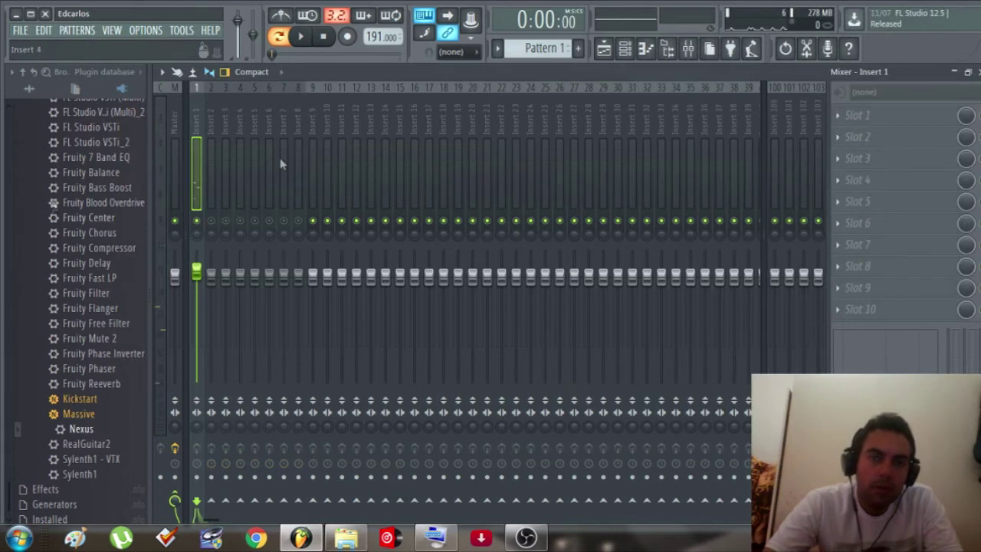
key("space")
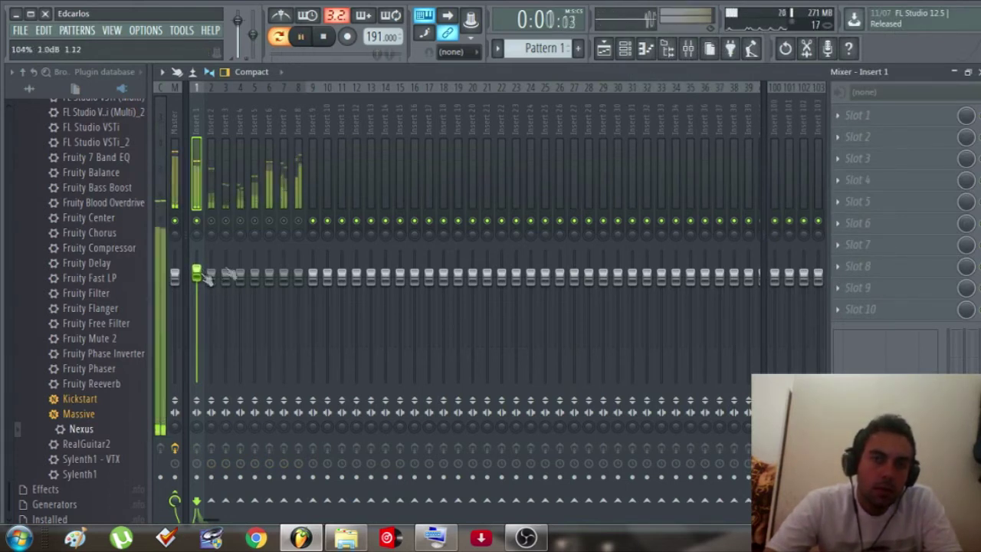
key("space")
Load Fruity Parametric EQ 2 on Insert 1 and try boosting band 3 at about 318 Hz while the pattern plays
left_click(847, 116)
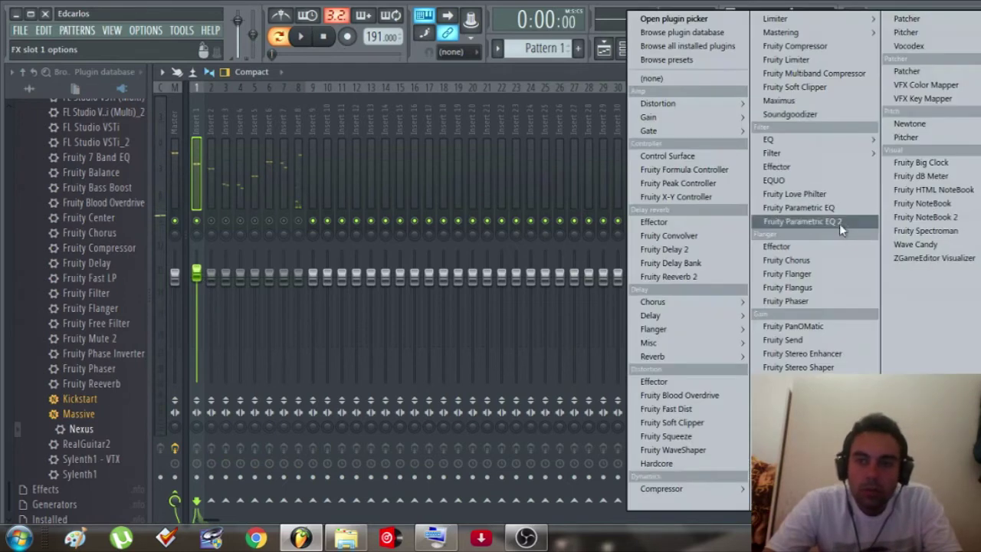
left_click(843, 220)
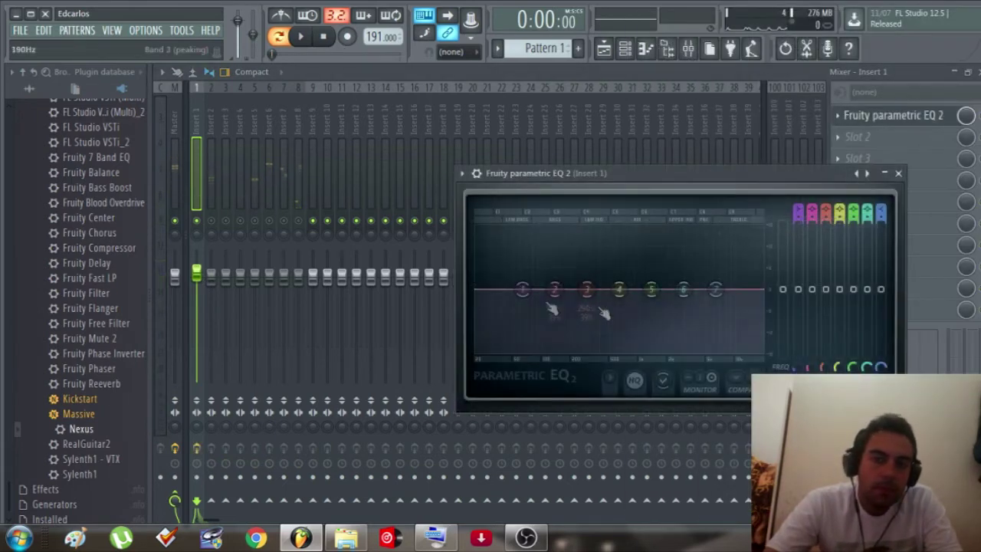
key("space")
mouse_move(581, 282)
left_mouse_down()
mouse_move(526, 256)
mouse_move(623, 259)
mouse_move(590, 269)
left_mouse_up()
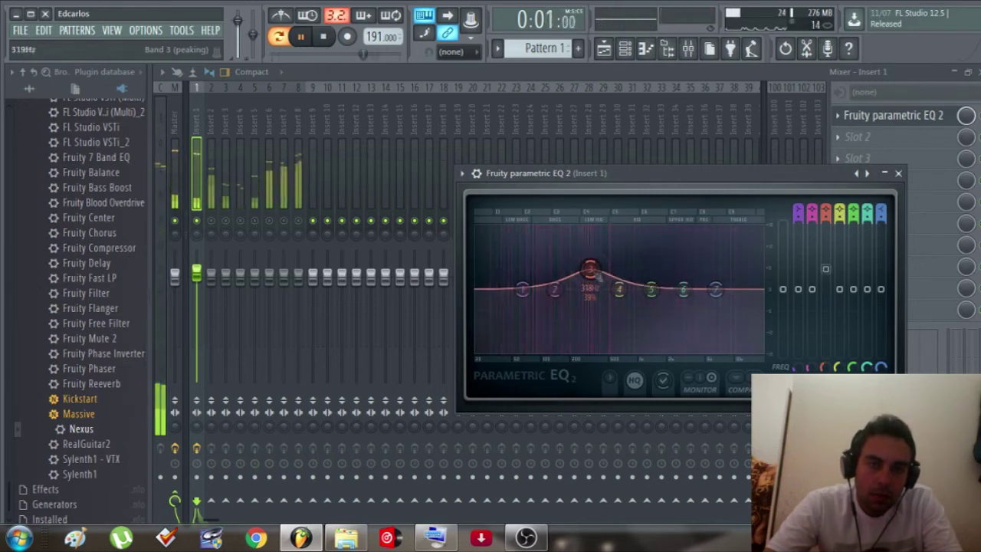
key("space")
left_click(898, 173)
Remove Fruity Parametric EQ 2 from Insert 1's first effect slot
left_click(838, 114)
mouse_move(857, 138)
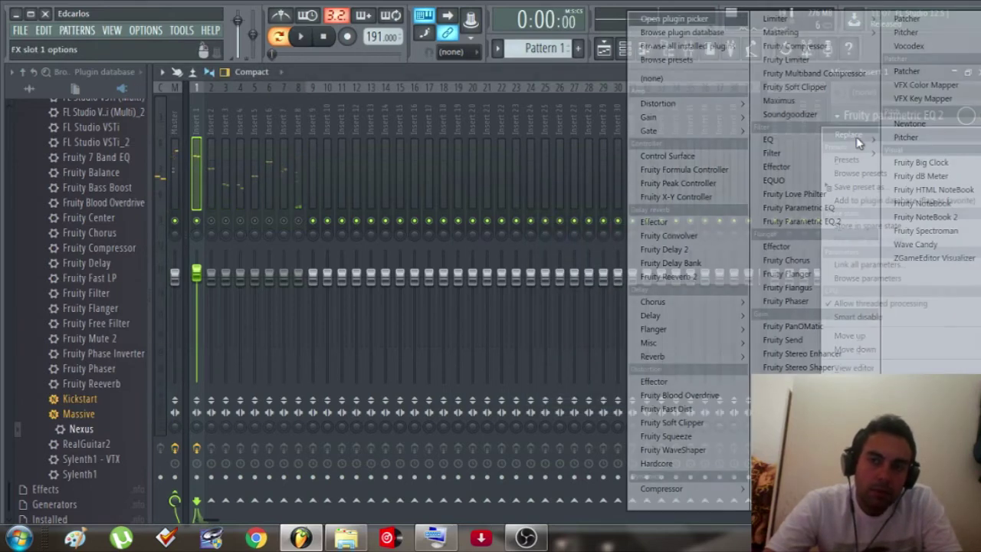
left_click(706, 83)
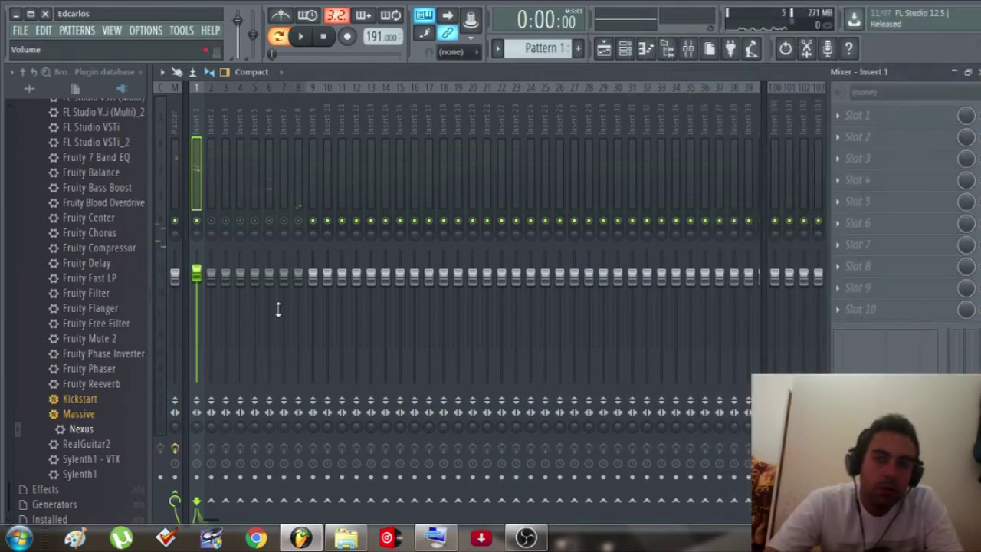
Unmute Insert 2, raise its volume and set Insert 1's volume to 102% while the pattern plays
key("space")
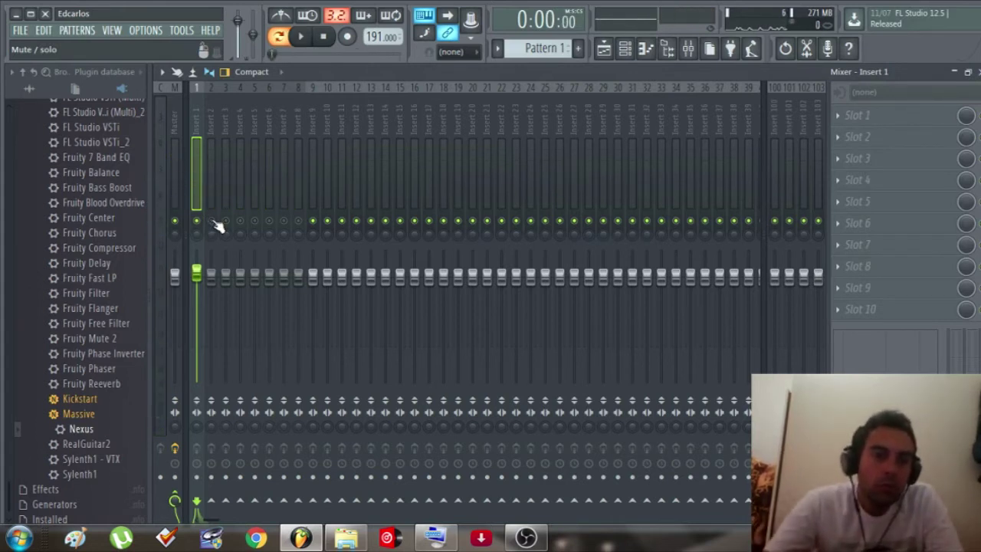
key("space")
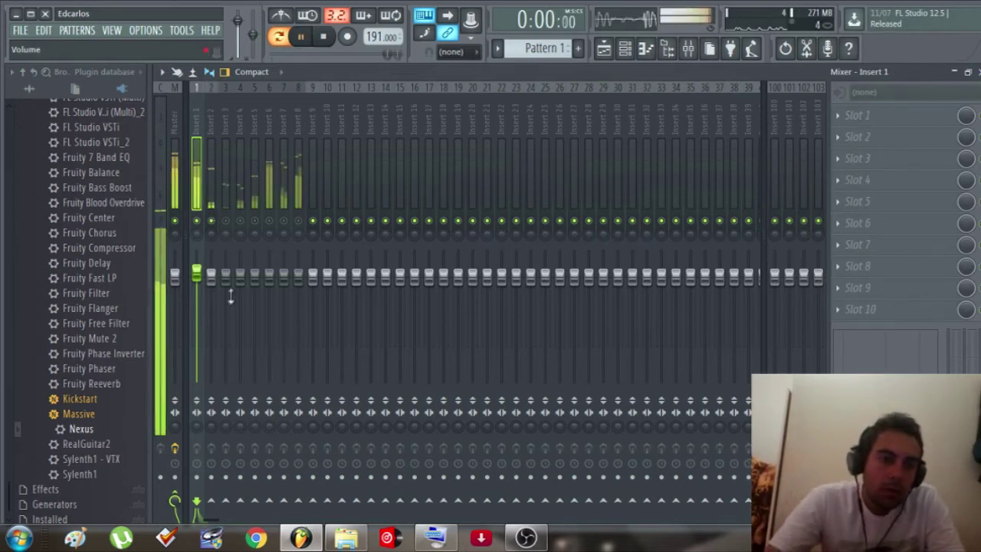
left_click_drag(211, 280, 210, 273)
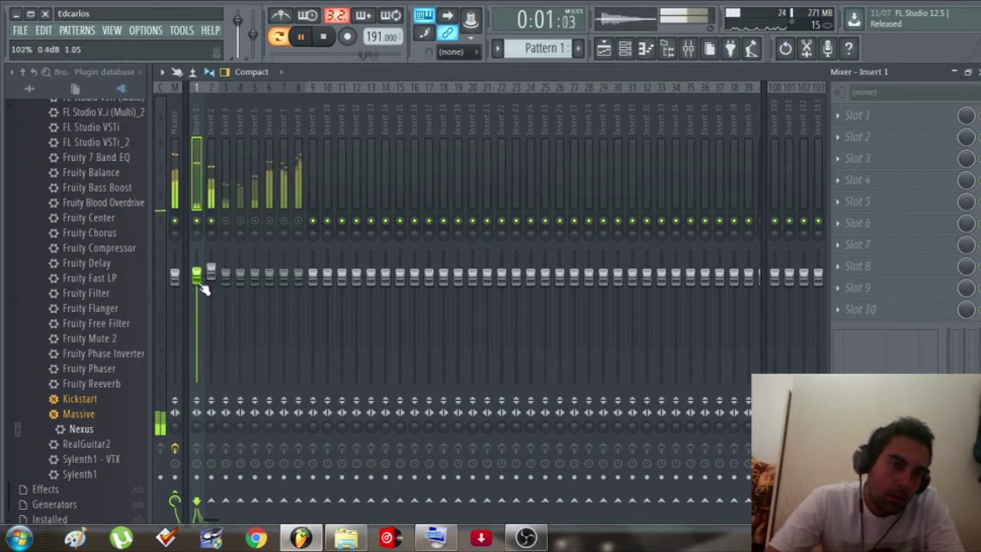
Audition Inserts 1 and 2 together and lower Insert 2's volume to about 105%
key("space")
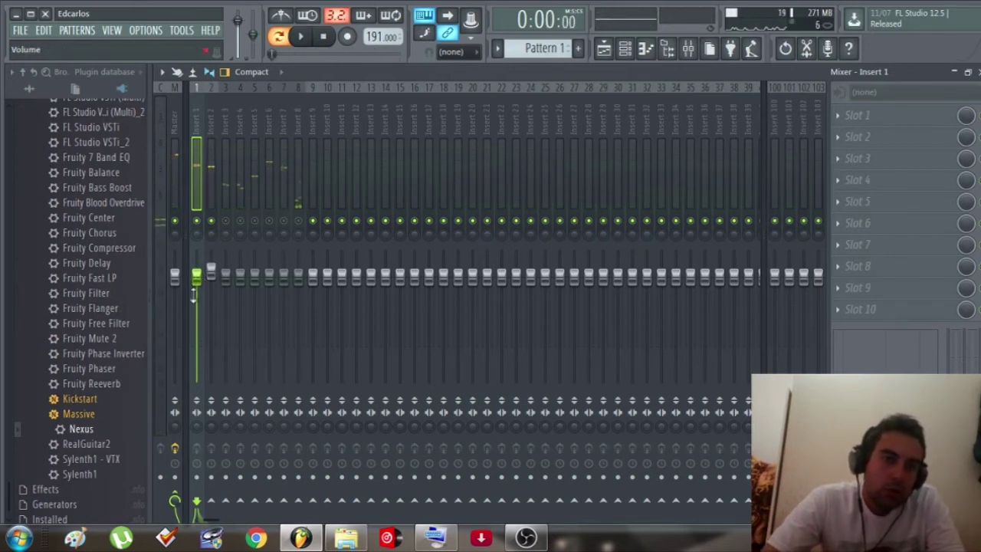
key("space")
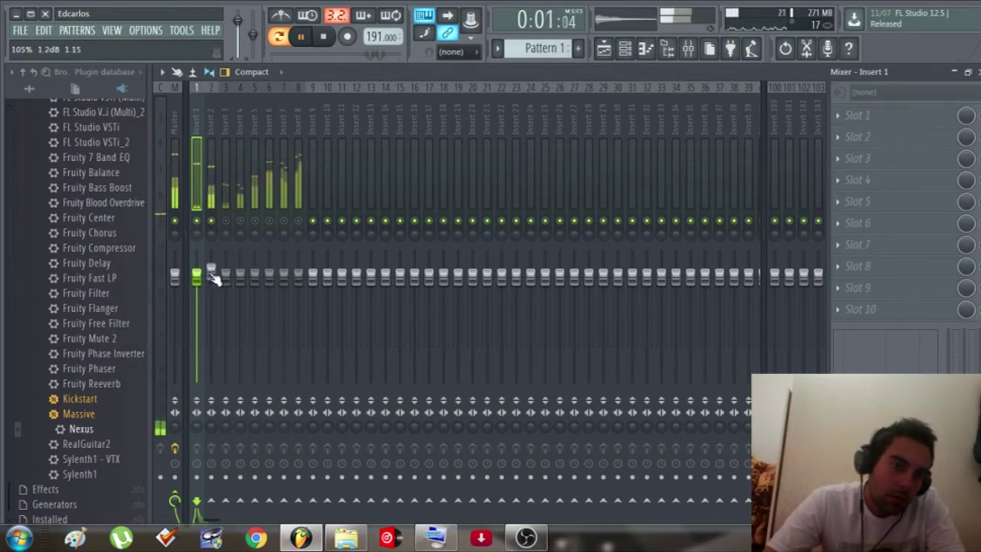
key("space")
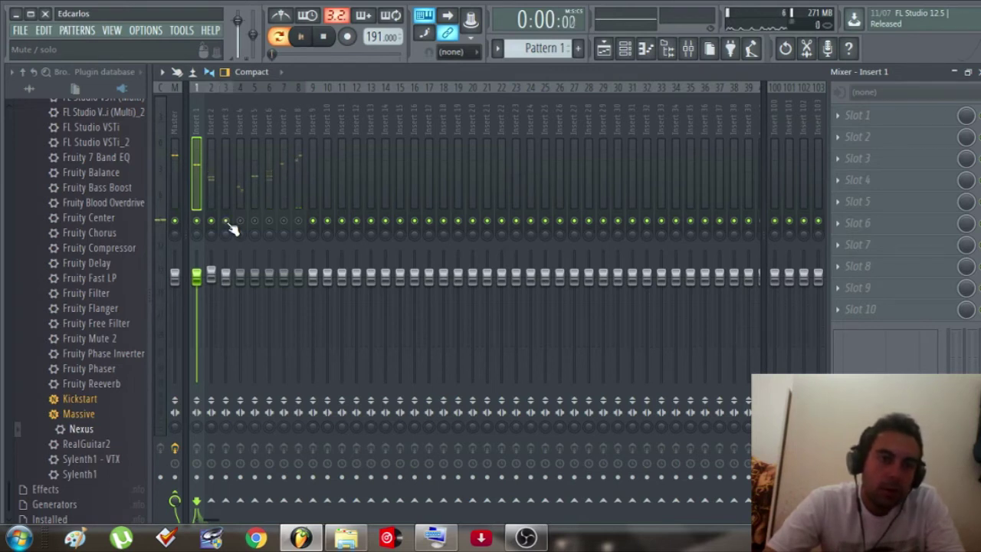
Bring Inserts 3 and 4 into the mix unmuted and lower both volumes slightly while the pattern plays
key("space")
key("space")
key("space")
left_click_drag(226, 276, 234, 284)
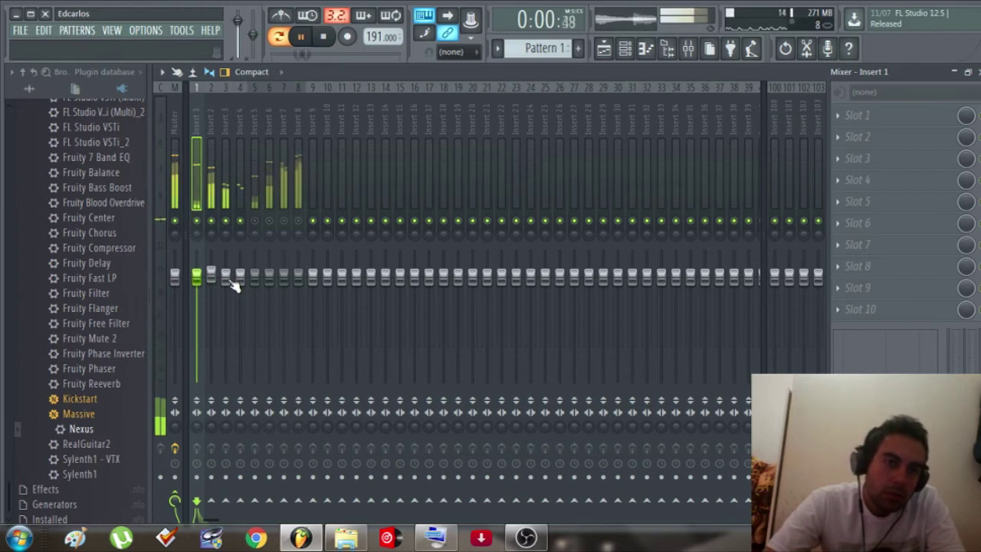
left_click_drag(241, 278, 241, 283)
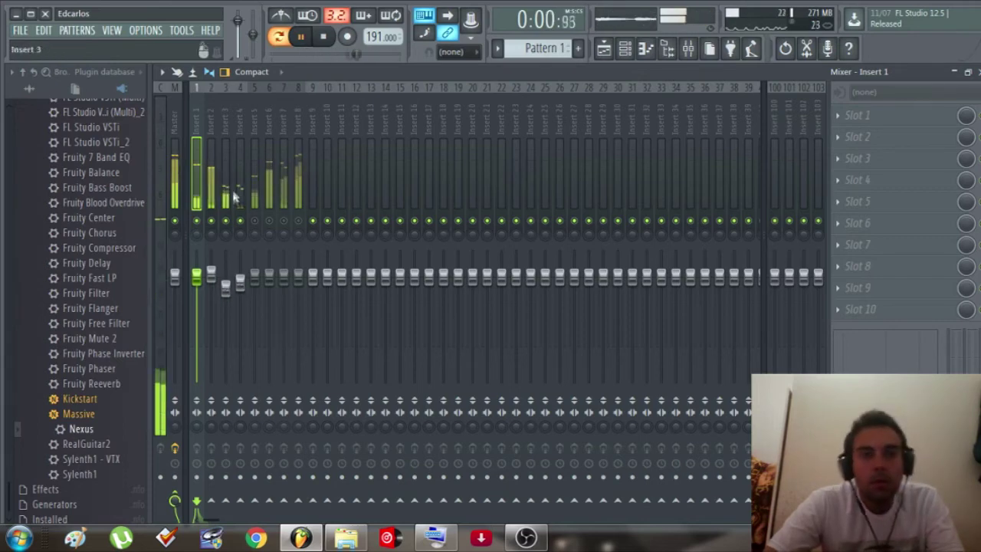
Load Fruity Reeverb 2 in Insert 3's first effect slot and audition it with the pattern
left_click(226, 167)
key("space")
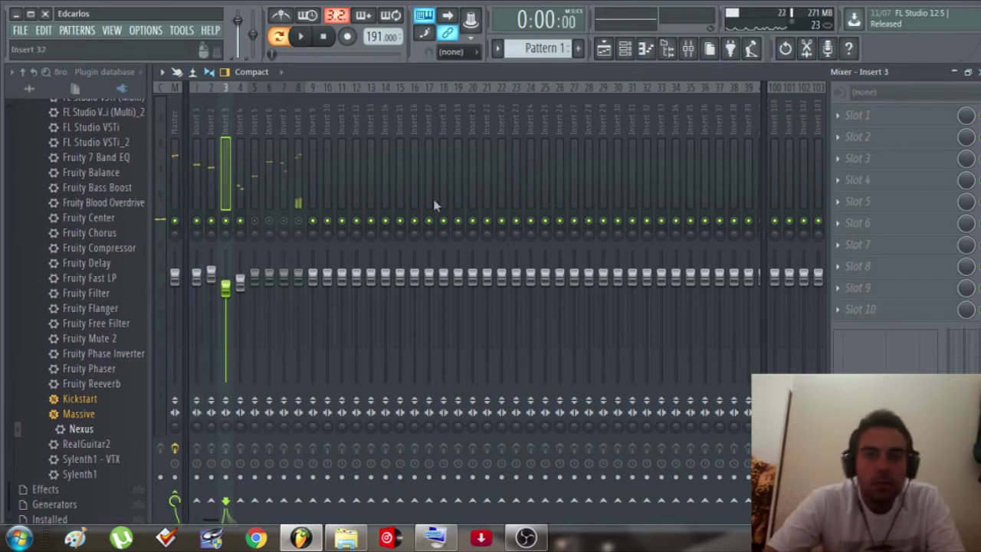
left_click(847, 115)
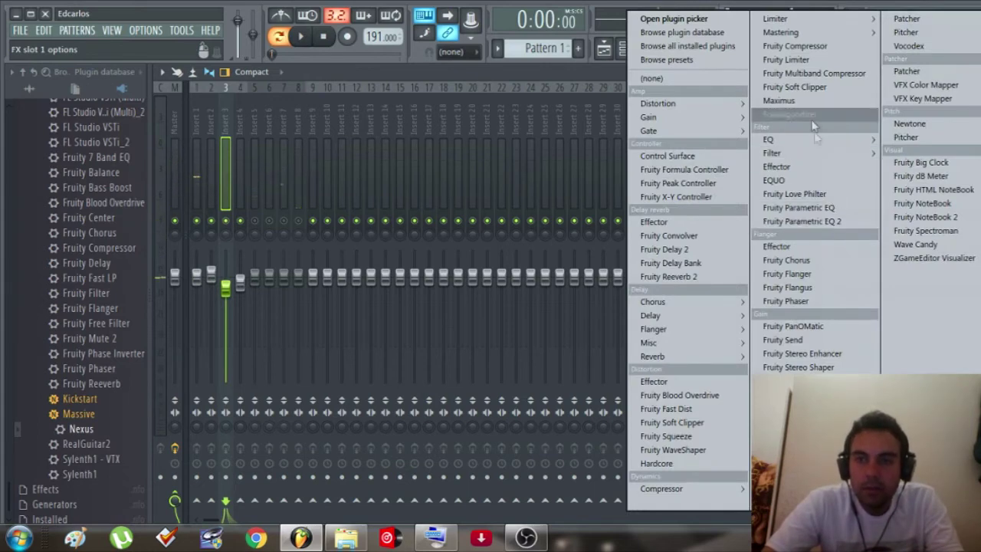
mouse_move(677, 357)
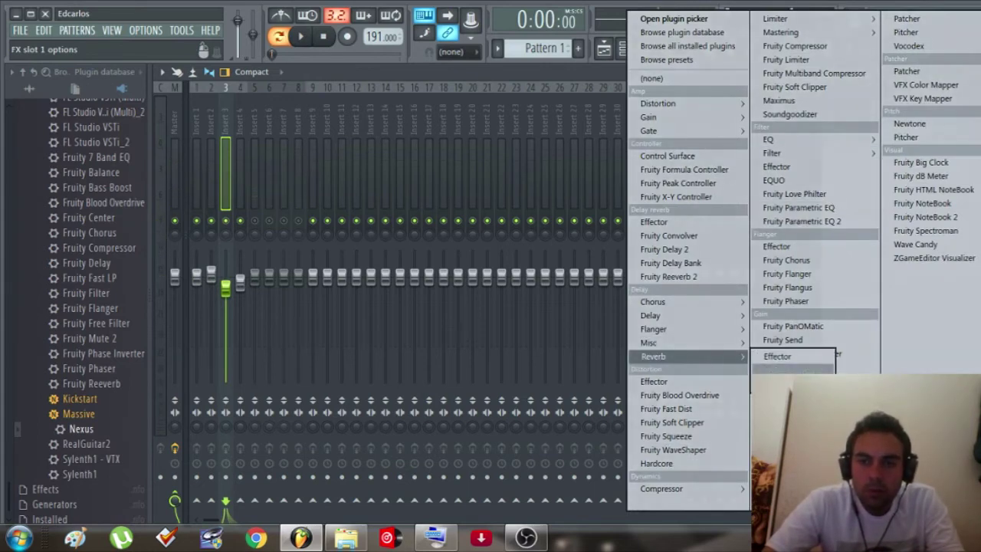
left_click(792, 384)
left_click_drag(322, 138, 545, 176)
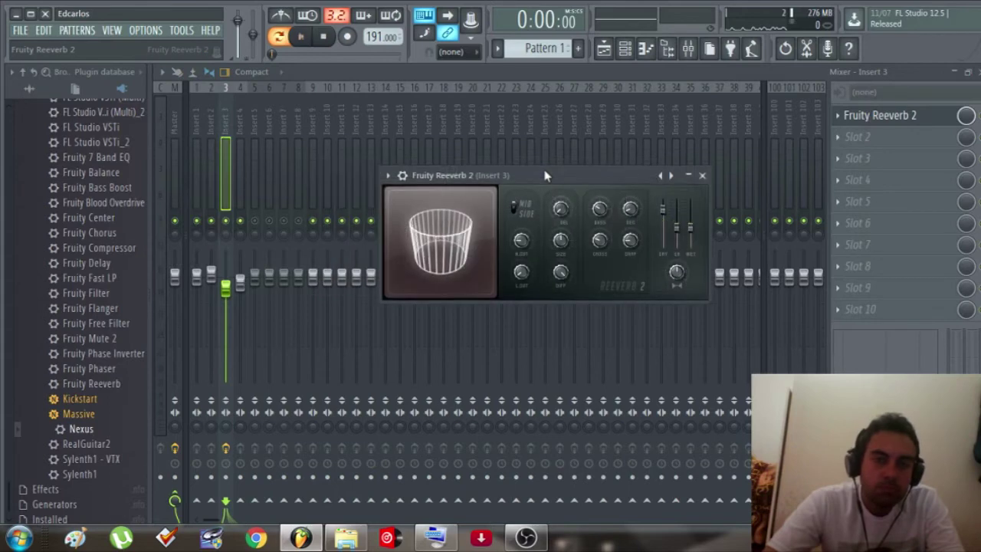
key("space")
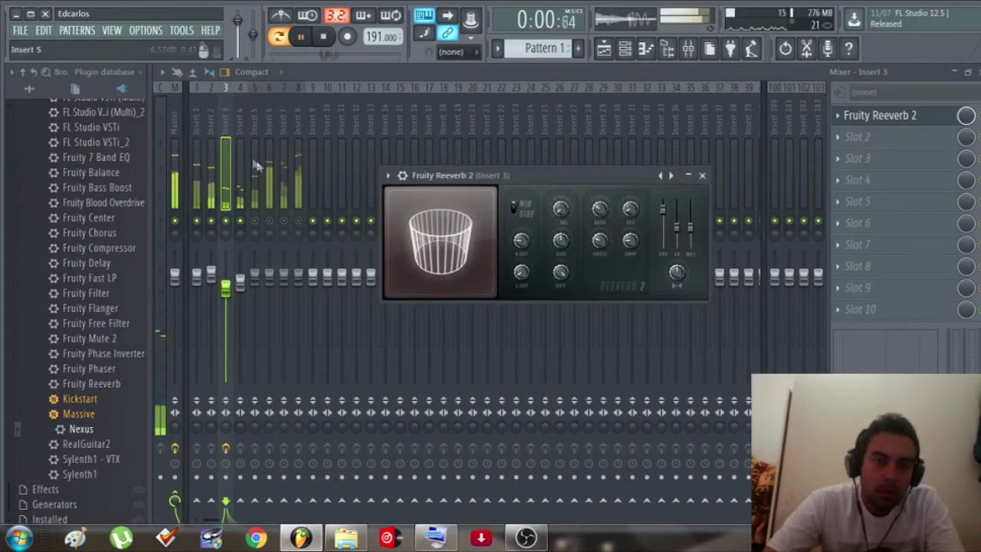
Stop playback and load Fruity Reeverb 2 in Insert 4's first effect slot
key("space")
left_click(243, 135)
left_click(843, 119)
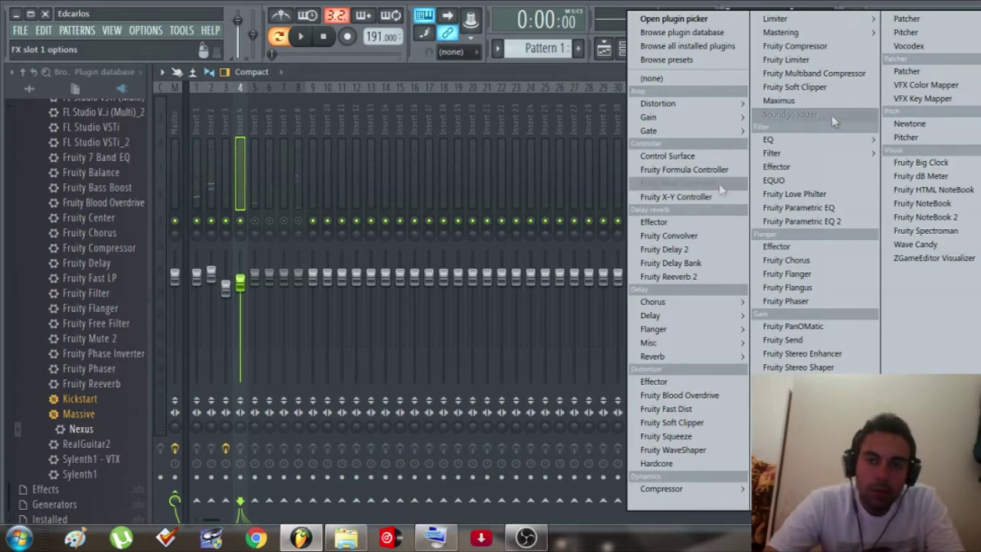
mouse_move(741, 357)
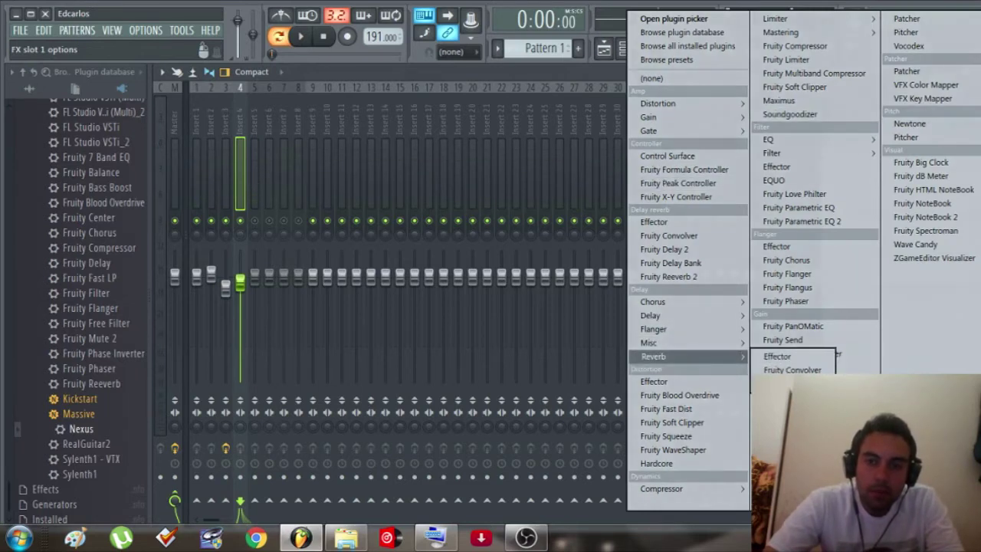
left_click(789, 356)
left_click_drag(384, 178, 565, 203)
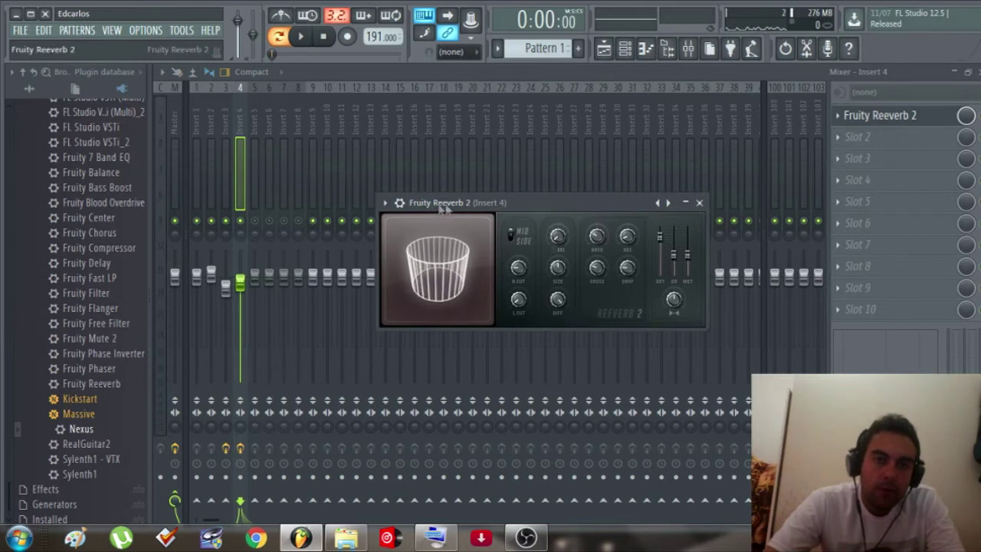
Lower Insert 4's volume slightly and reduce its Fruity Reeverb 2 wet level while auditioning the pattern
key("space")
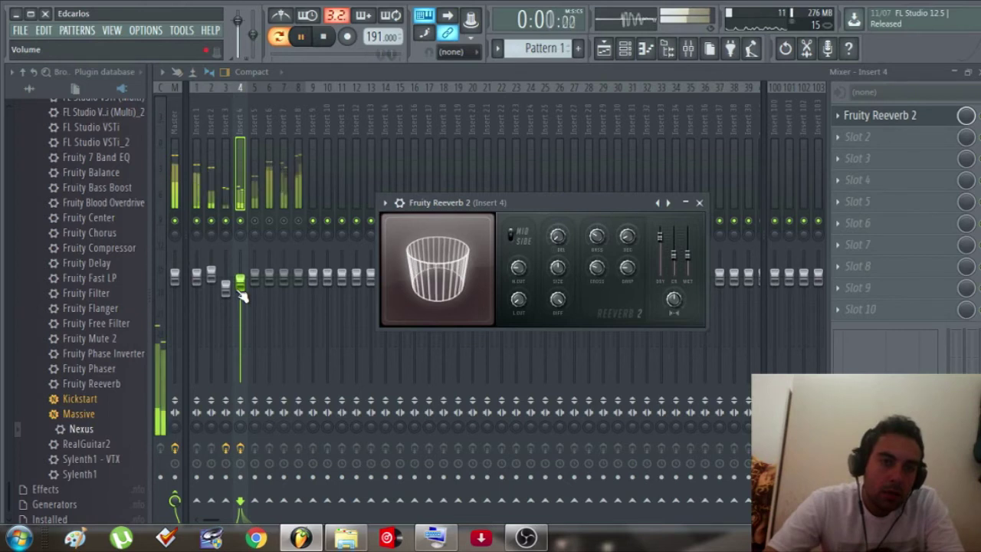
left_click_drag(241, 293, 241, 296)
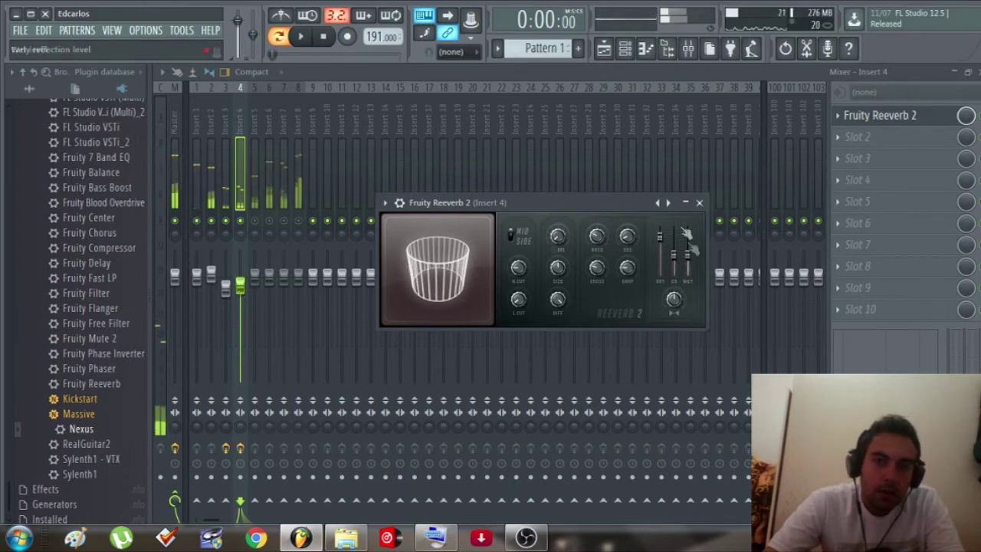
key("space")
key("space")
left_click_drag(689, 268, 689, 267)
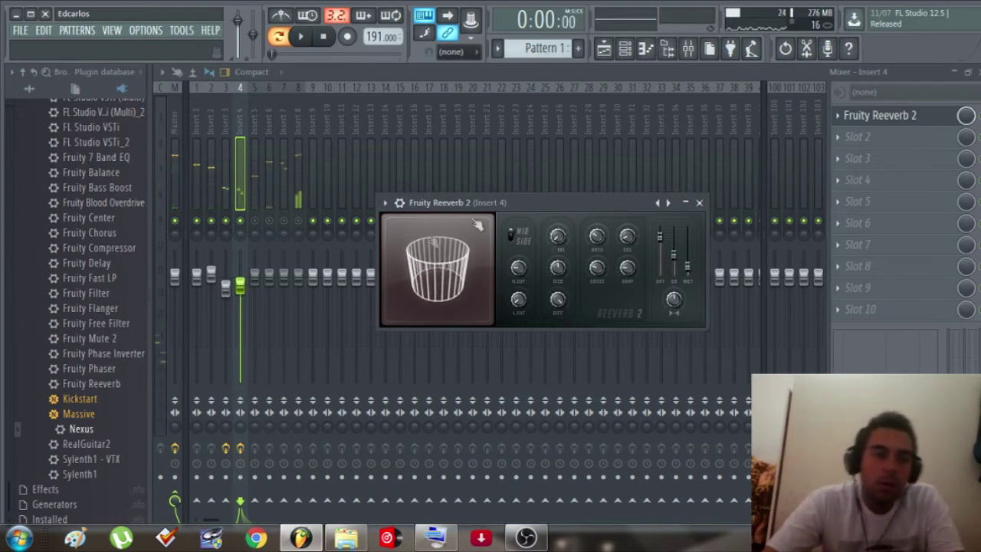
Unmute Insert 5 and lower its volume to 78% while the pattern plays
left_click(257, 222)
key("space")
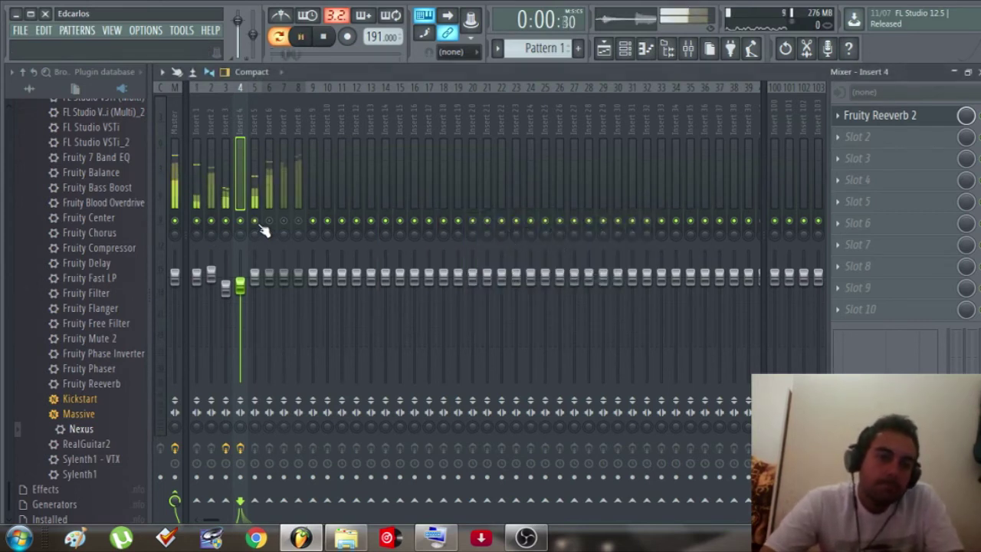
key("space")
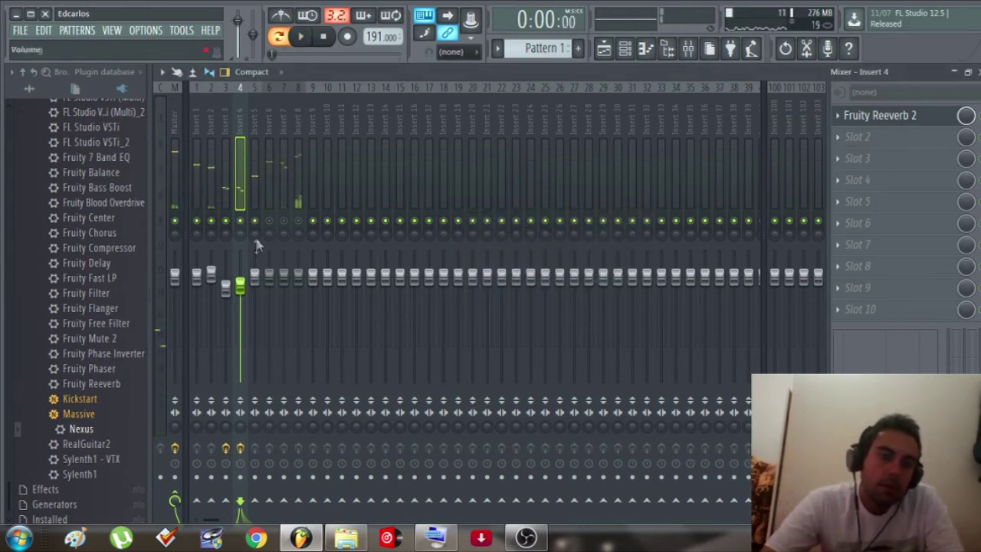
left_click(259, 281)
key("space")
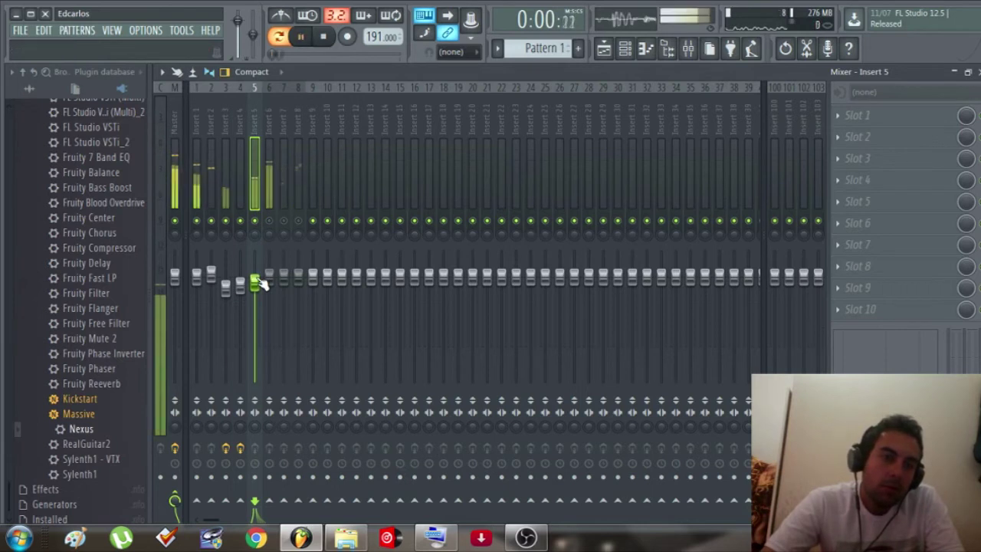
left_click_drag(257, 281, 258, 287)
scroll(261, 284, "down", 3)
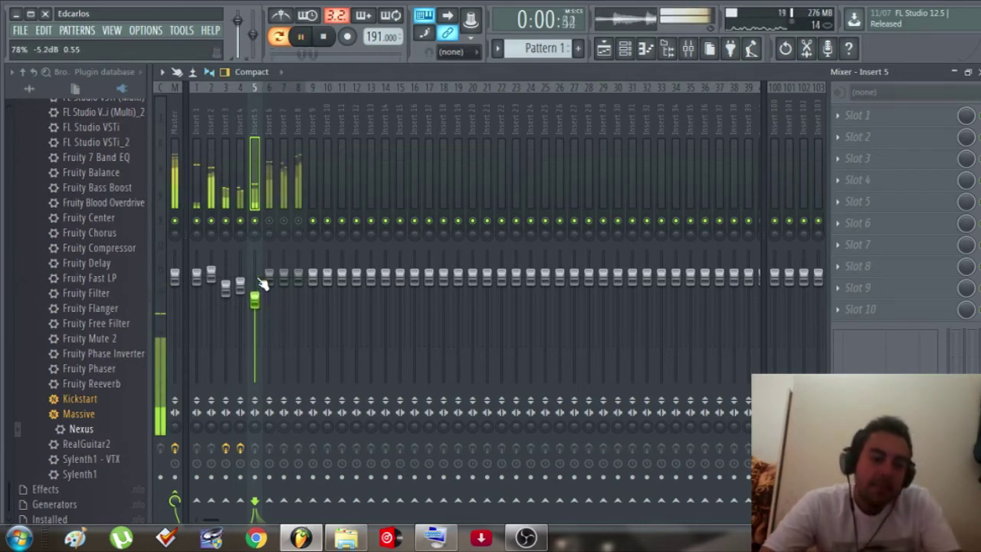
Try Insert 5's volume at 75%, settle on 81%, and trim Inserts 3 and 4 slightly against it
key("space")
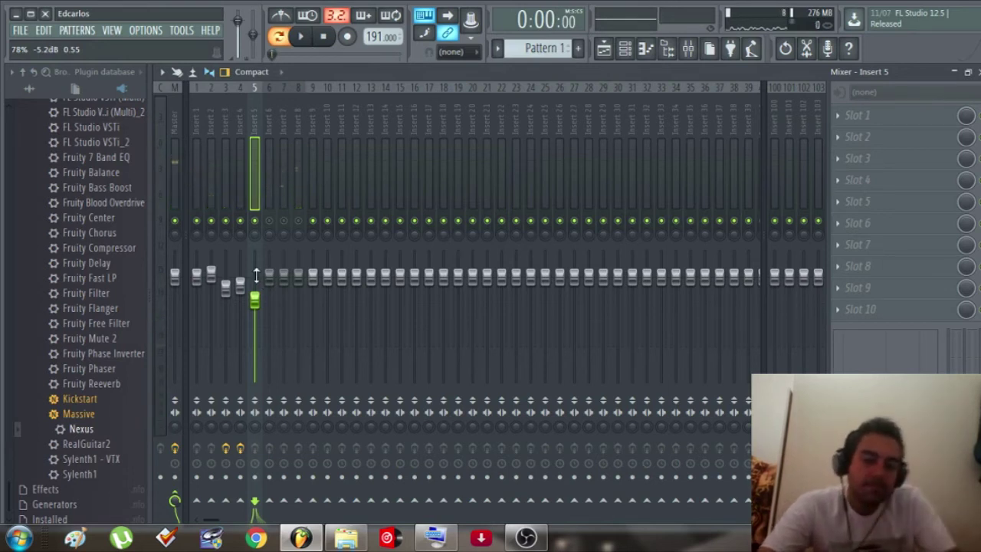
key("space")
scroll(257, 278, "down", 1)
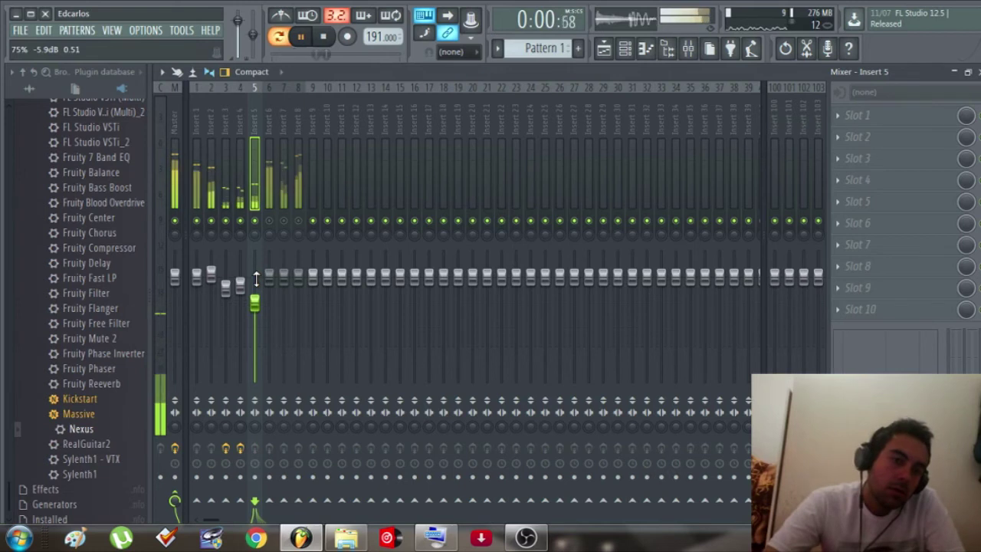
key("space")
scroll(256, 278, "up", 1)
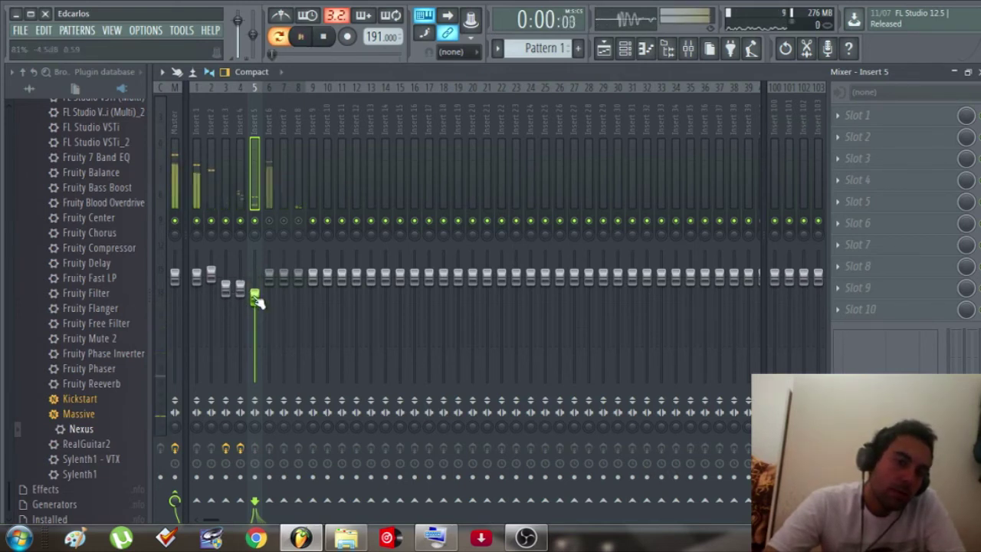
key("space")
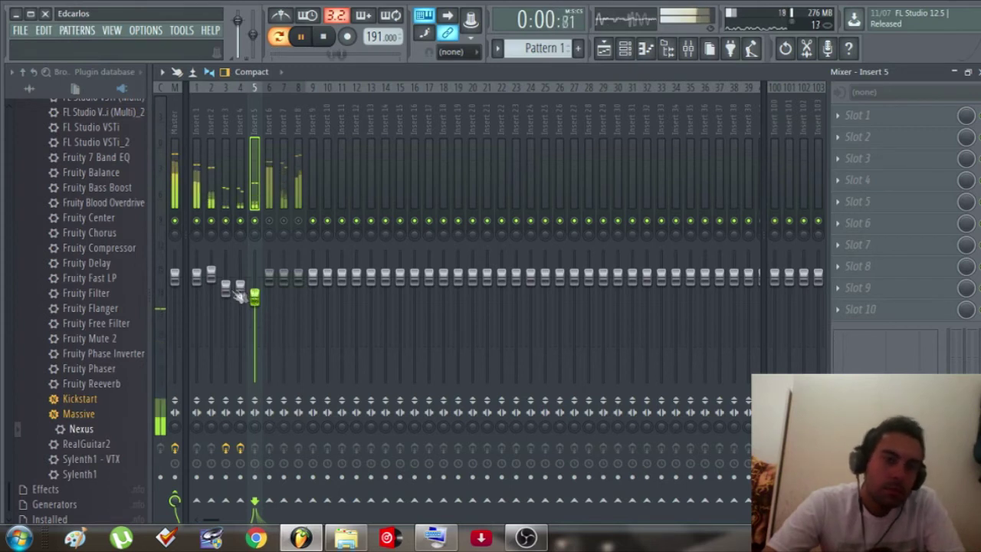
key("space")
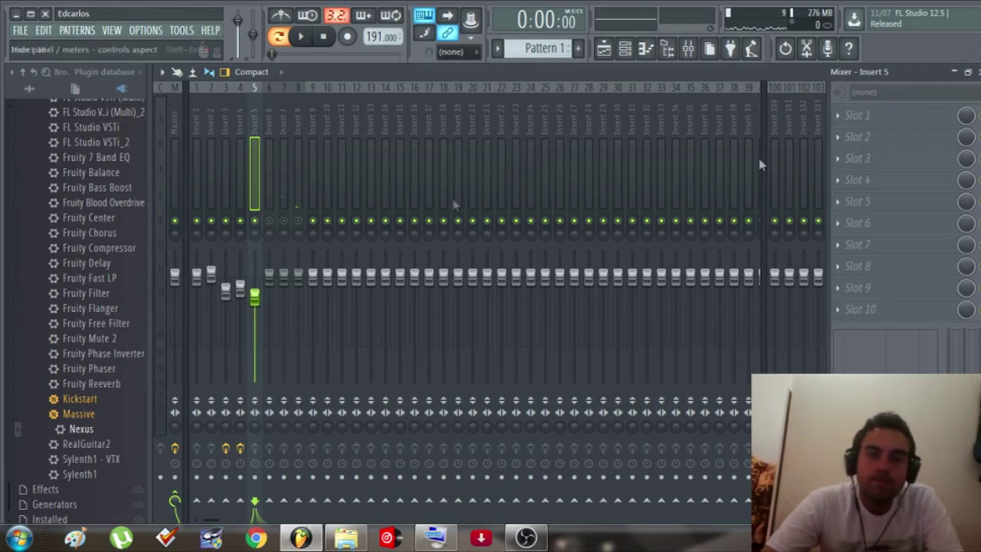
Load Fruity Reeverb 2 on Insert 5 and lower its wet level to 12% during playback
left_click(839, 119)
mouse_move(690, 356)
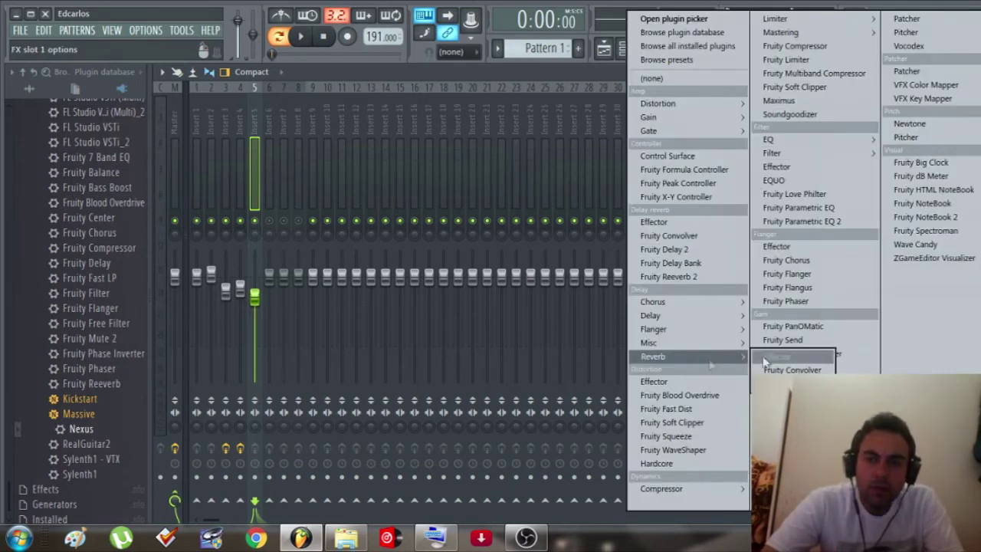
left_click(793, 383)
key("space")
left_click_drag(438, 213, 575, 224)
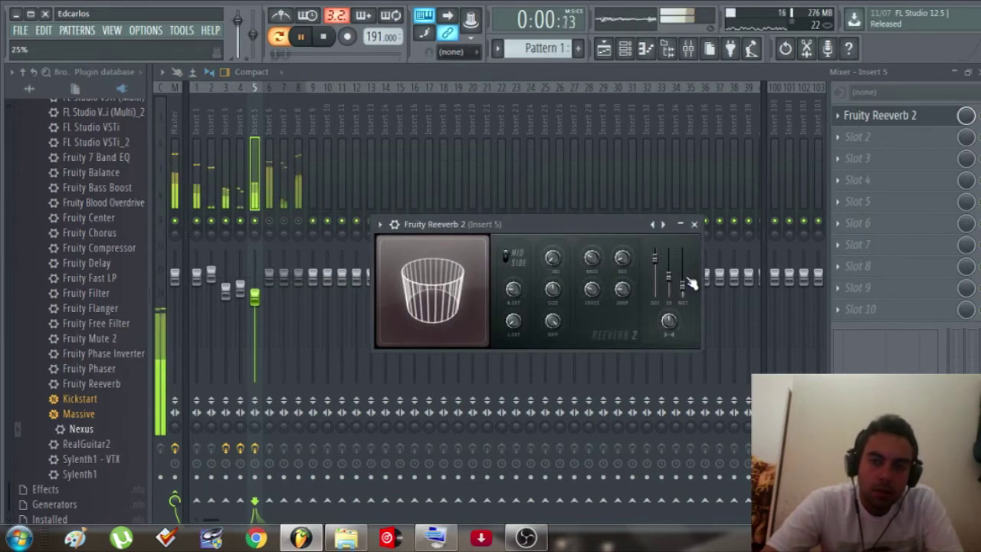
scroll(688, 280, "down", 2)
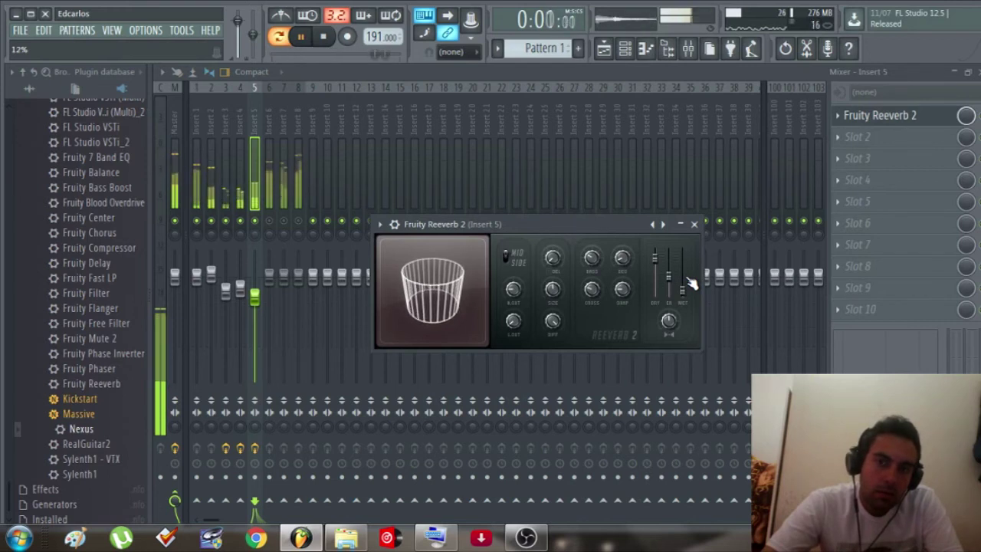
key("space")
Switch Insert 5's Fruity Reeverb 2 to a smaller-room preset and set its wet level to 38%
left_click(664, 226)
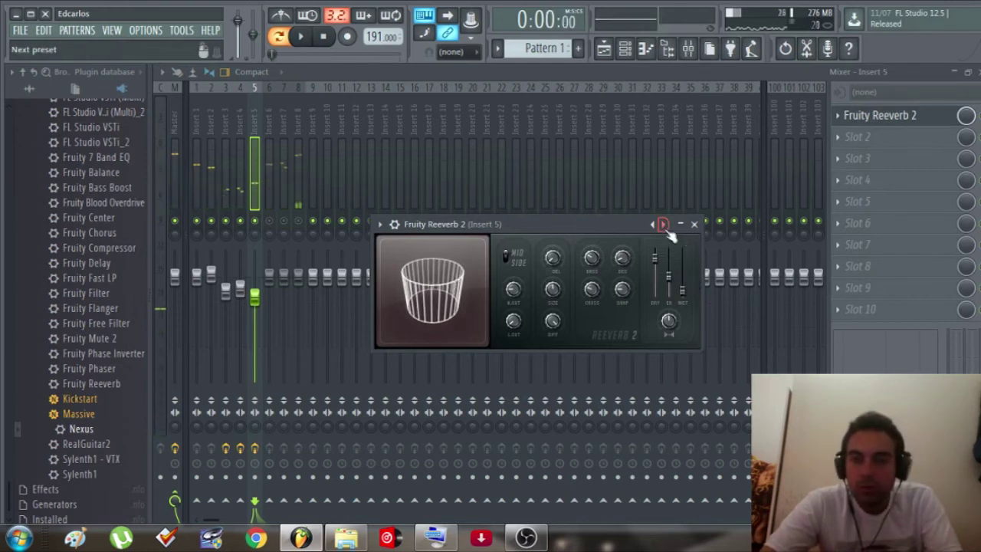
key("space")
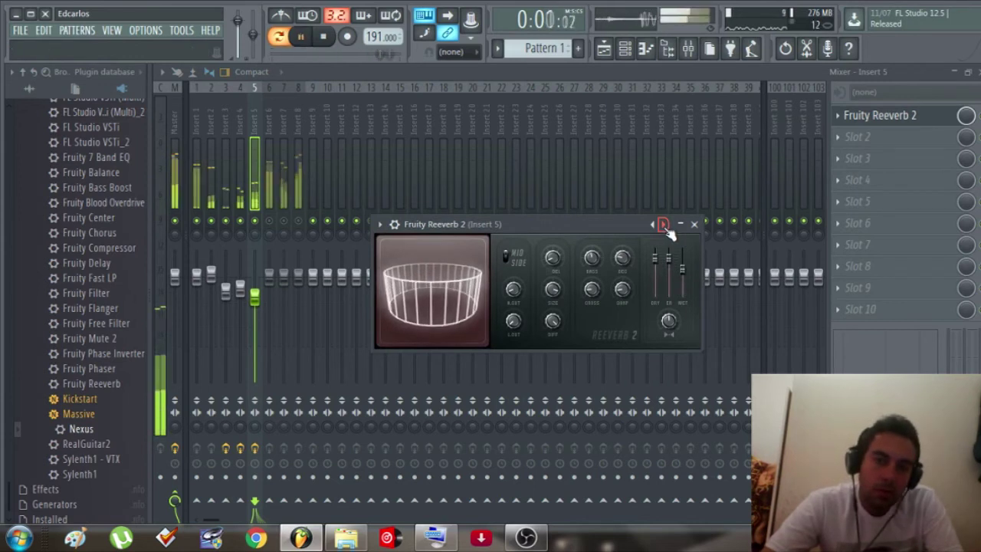
left_click(664, 226)
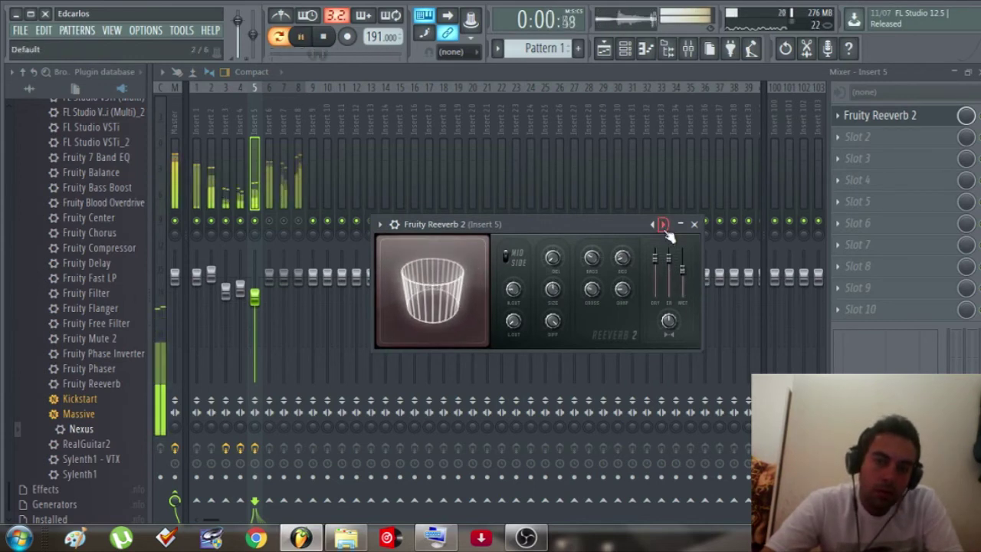
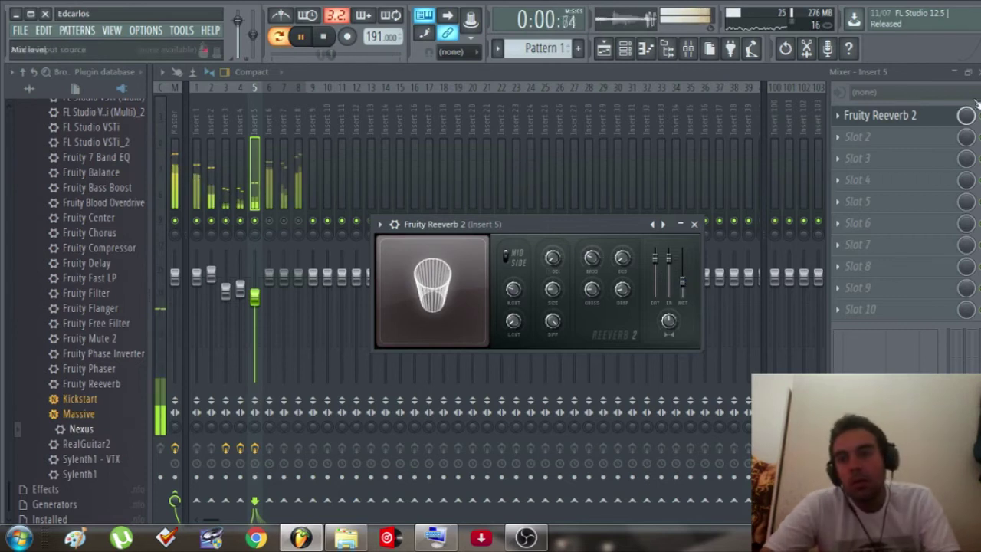
left_click(694, 224)
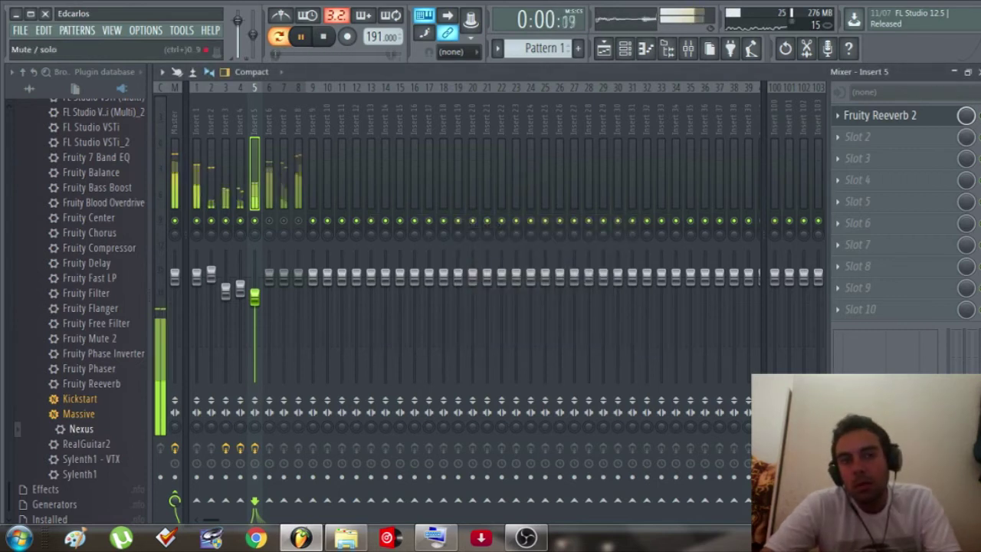
left_click(911, 124)
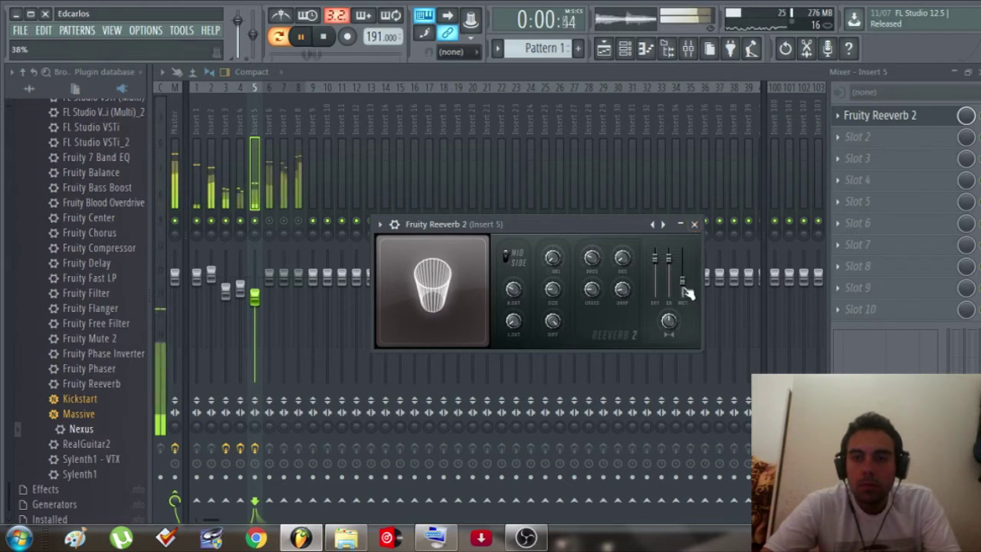
left_click(695, 225)
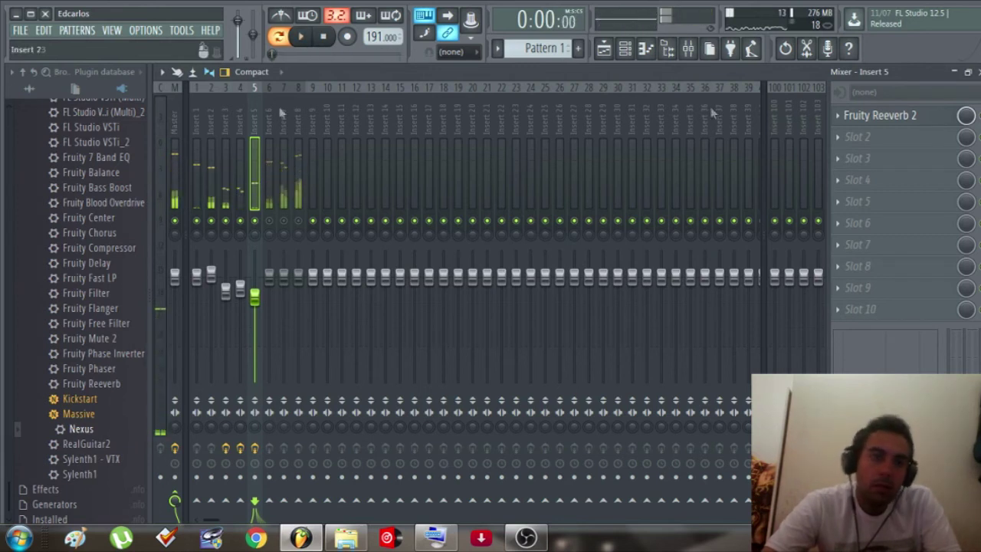
Unmute Insert 6 and settle its volume at 62% while the pattern plays
left_click(272, 143)
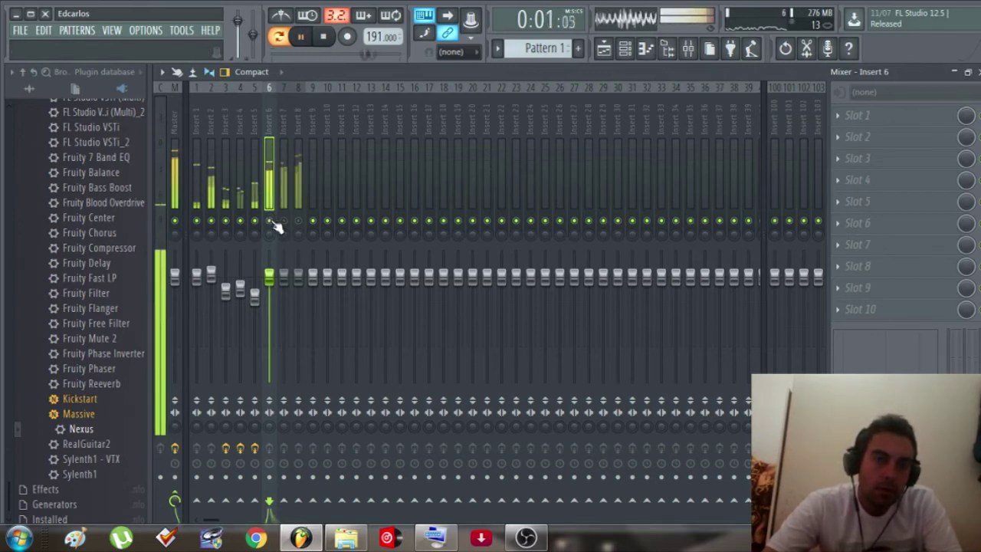
key("space")
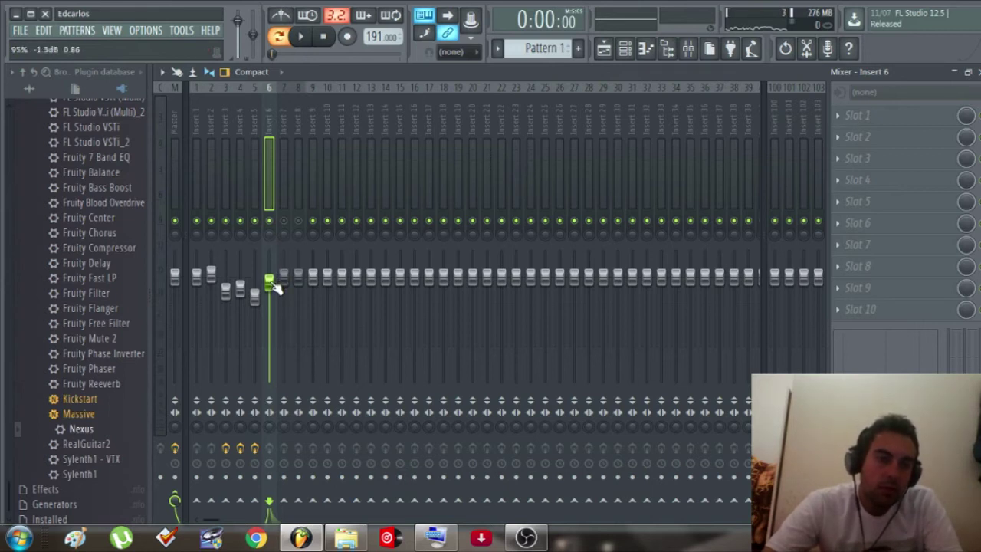
key("space")
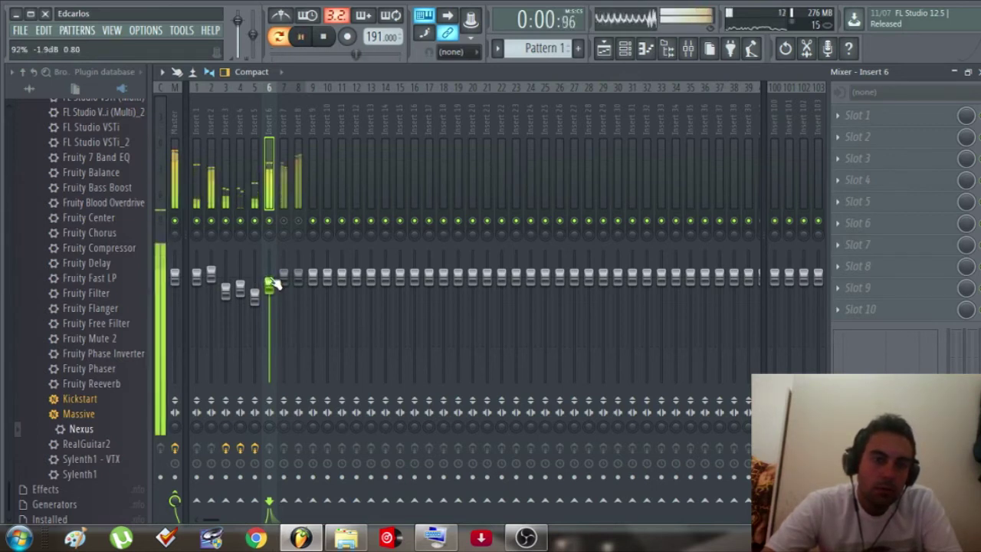
scroll(274, 283, "down", 8)
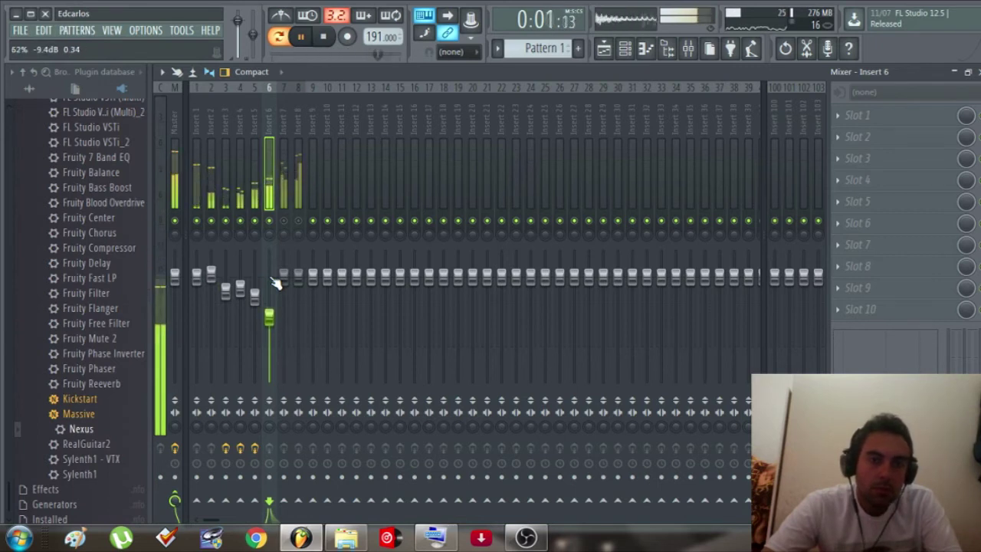
scroll(276, 283, "up", 1)
scroll(276, 284, "up", 2)
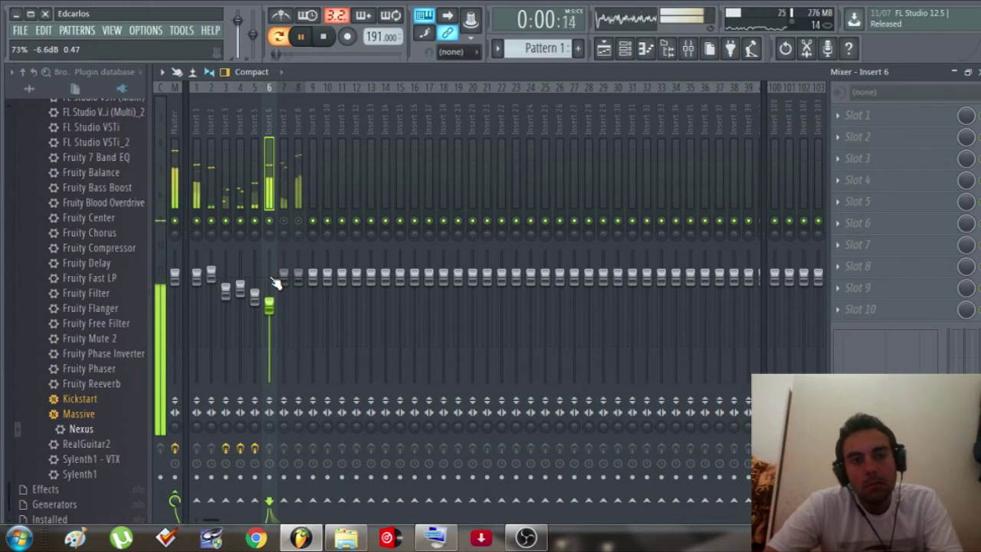
scroll(276, 284, "down", 2)
scroll(276, 284, "down", 3)
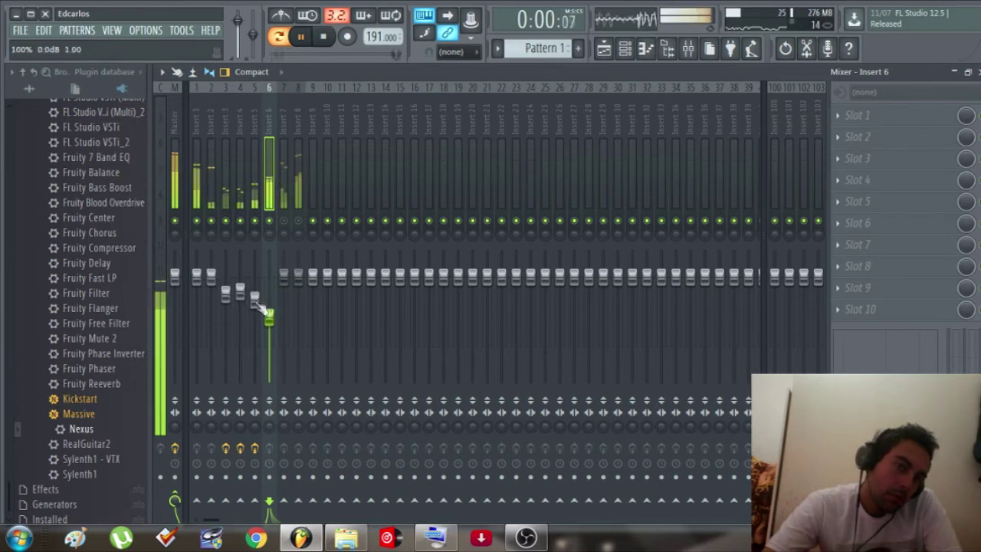
Set Insert 2's volume to 103%, trim Insert 5 slightly downward, and stop playback
left_click_drag(214, 279, 214, 275)
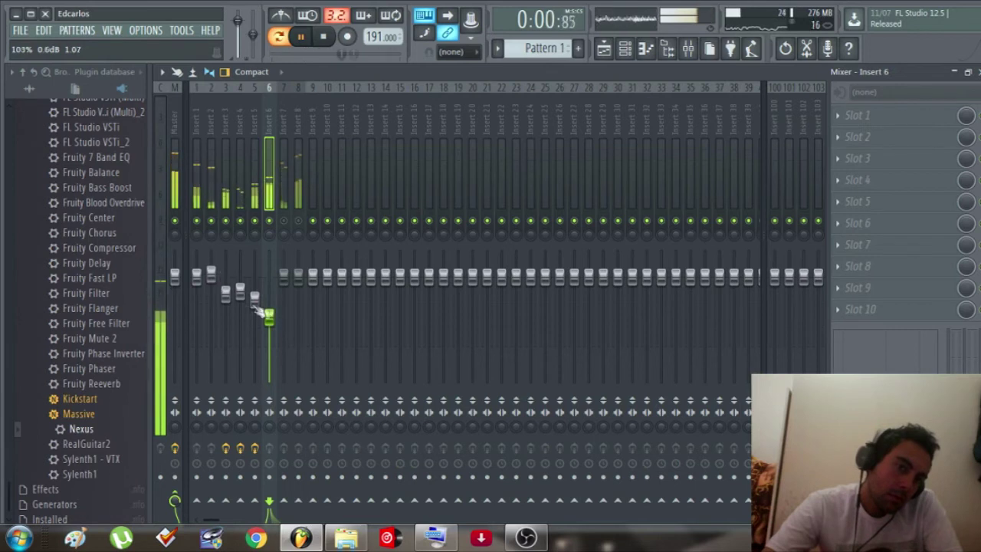
scroll(277, 315, "down", 1)
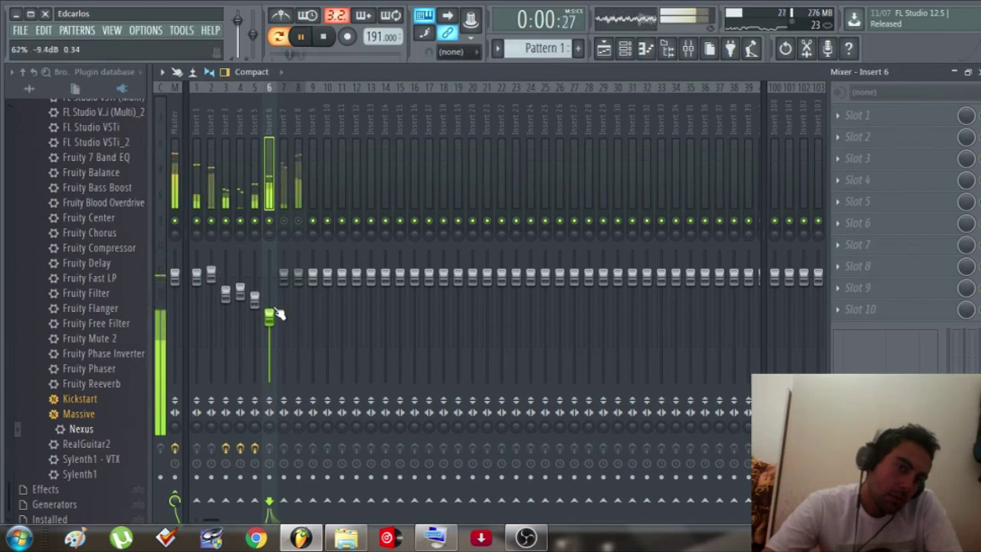
key("space")
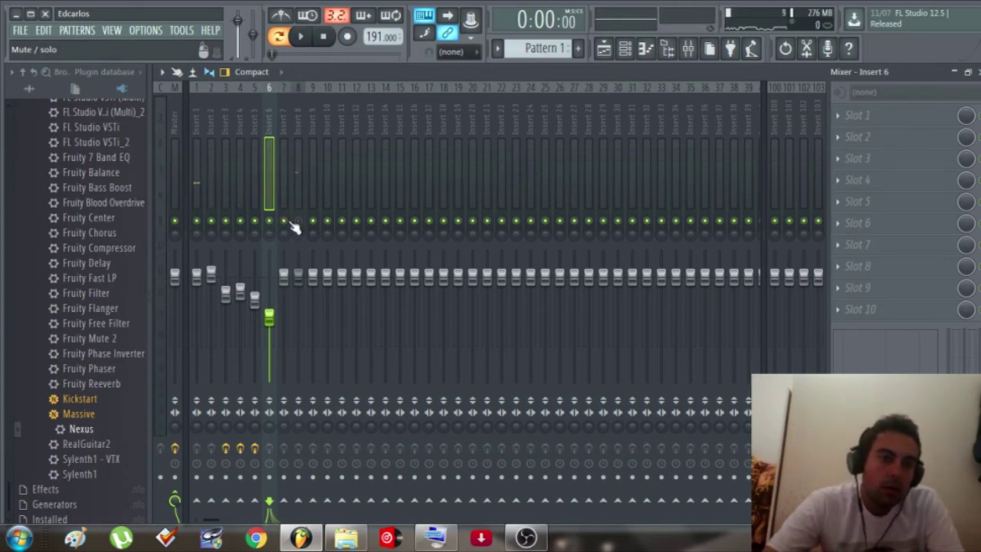
Unmute Insert 7 and bring its volume down to 53% against the playing pattern
key("space")
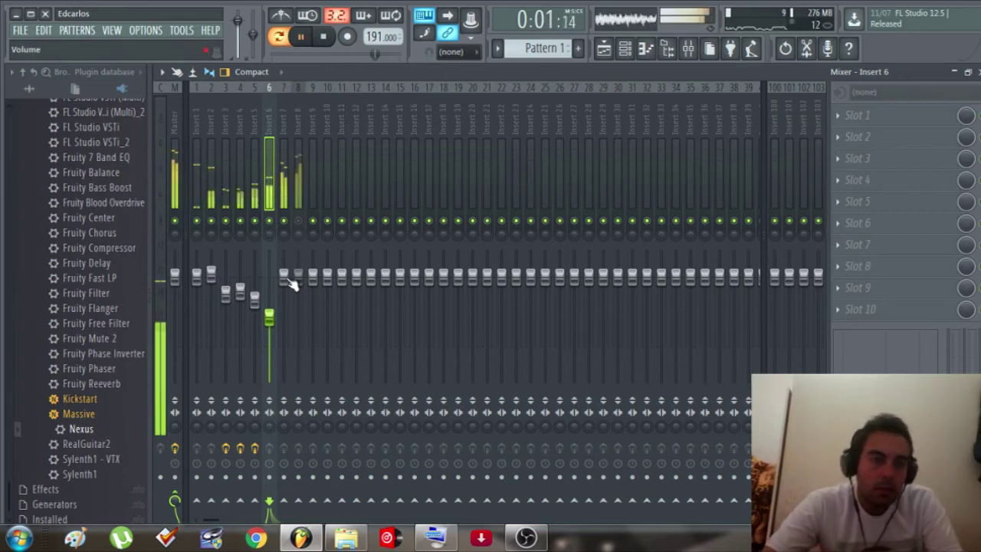
key("space")
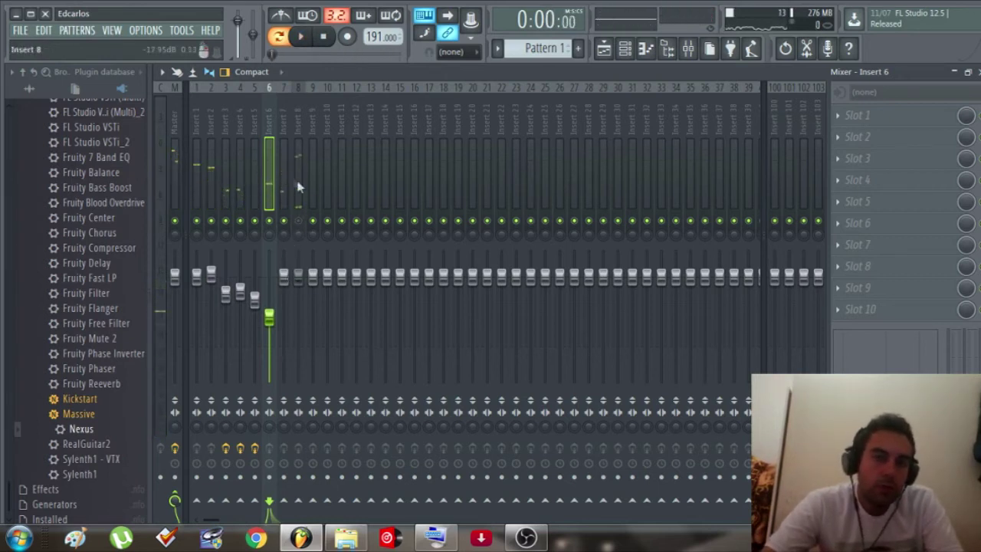
left_click(293, 270)
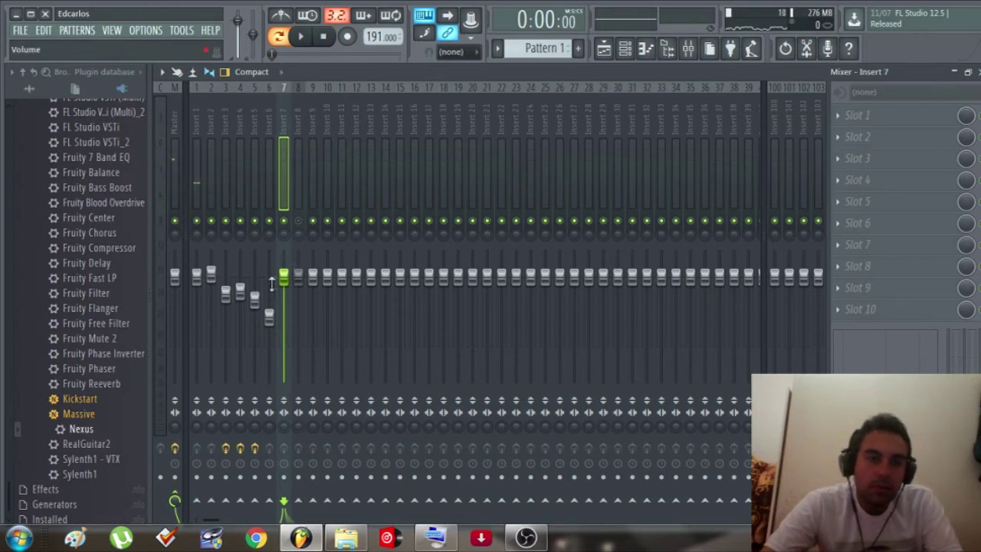
left_click_drag(289, 285, 288, 305)
key("space")
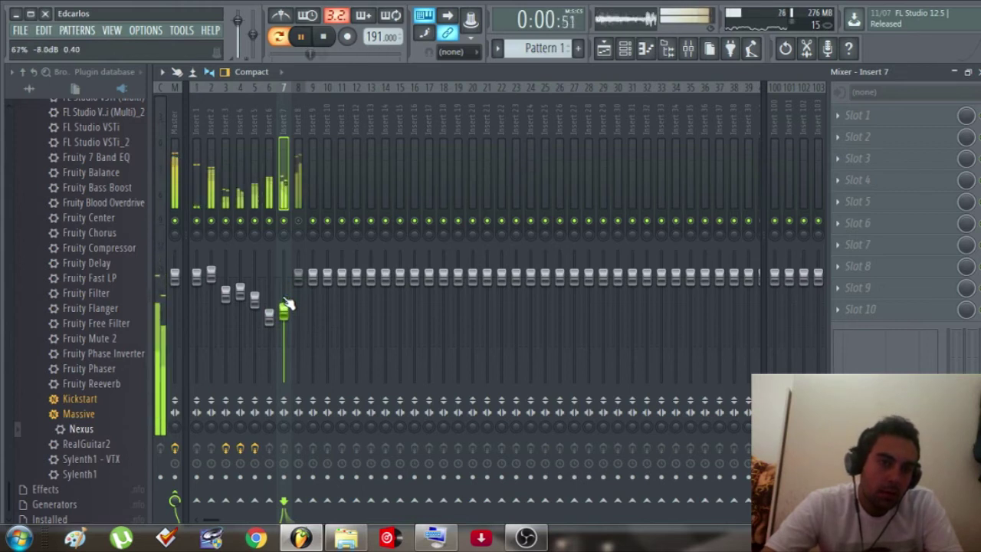
scroll(288, 304, "down", 2)
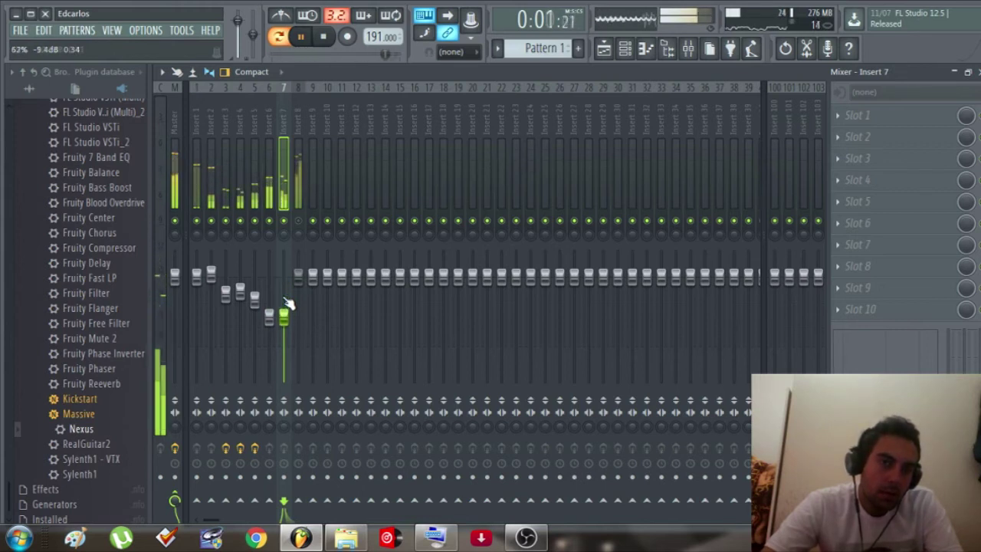
scroll(287, 304, "down", 3)
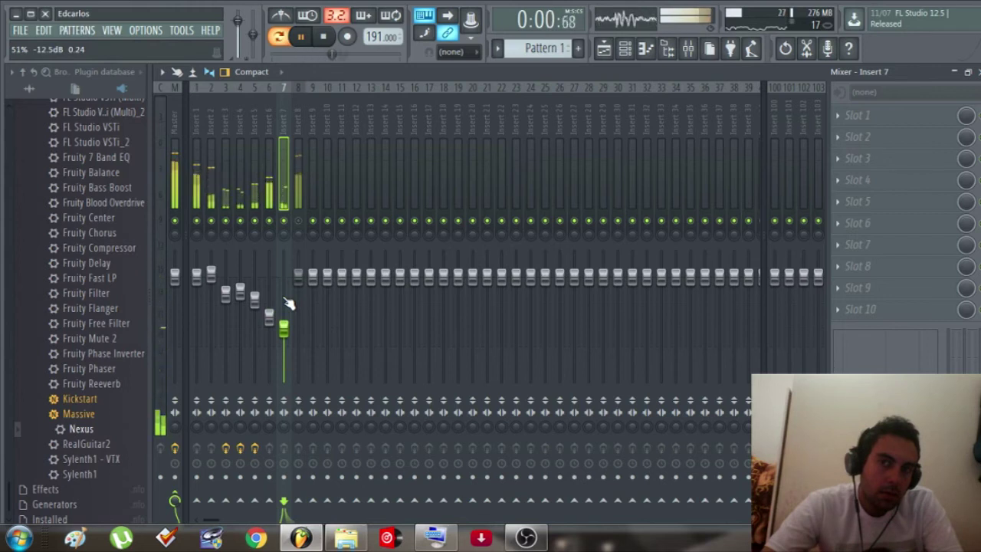
scroll(288, 304, "up", 3)
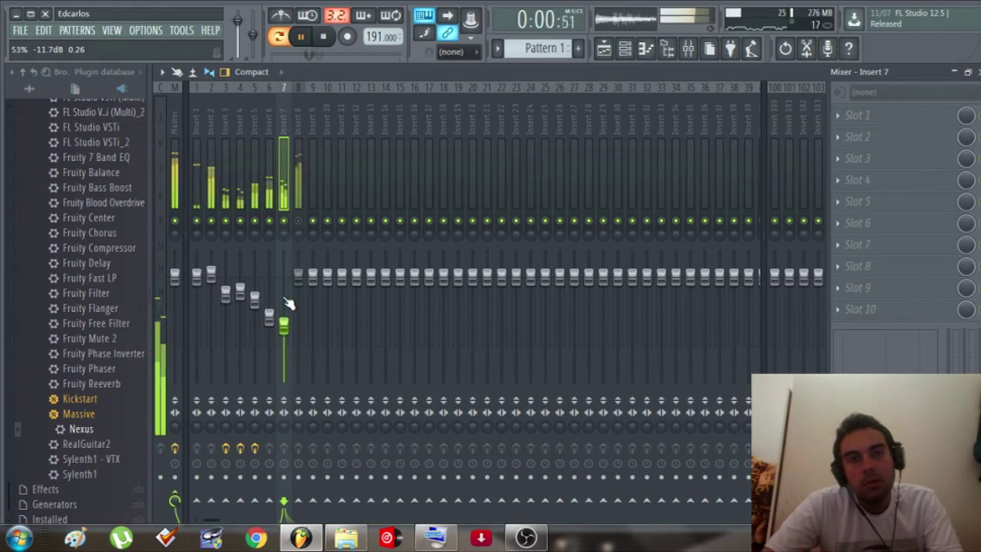
scroll(282, 306, "up", 1)
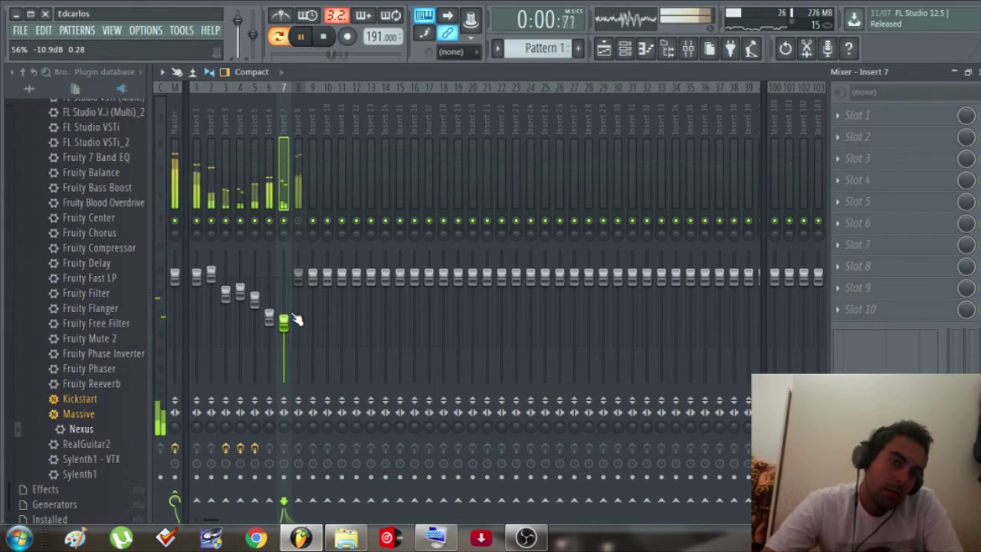
key("space")
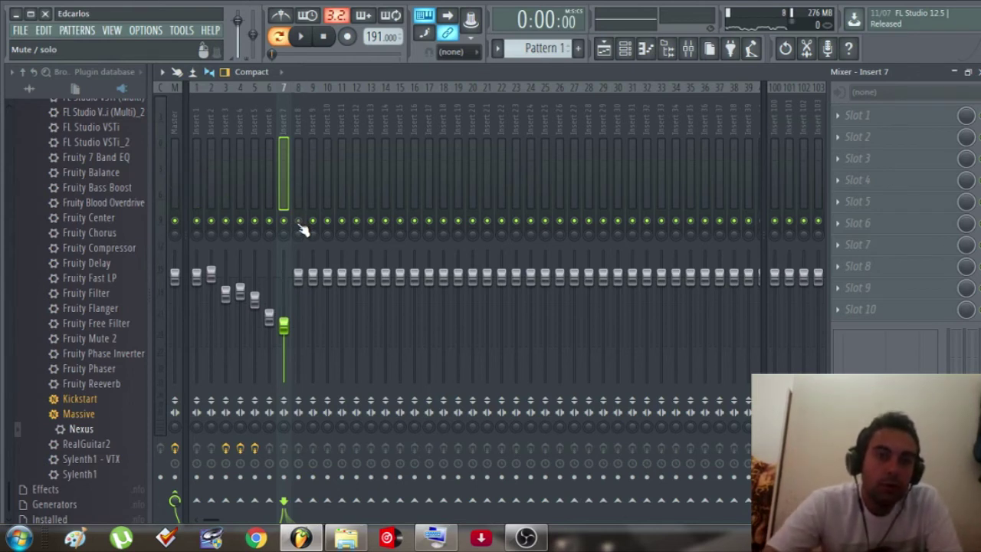
Unmute Insert 8 and lower its volume below Insert 7's level during playback
key("space")
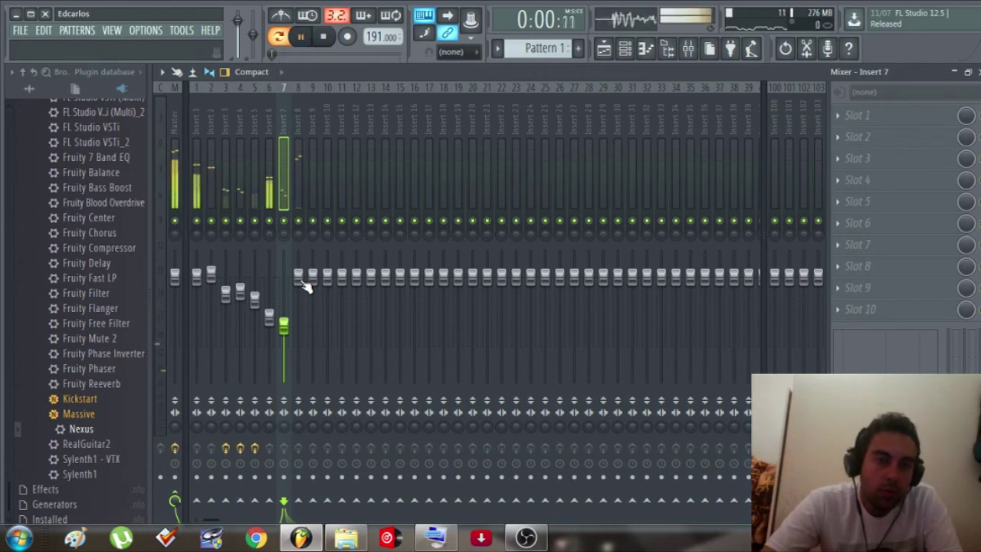
scroll(304, 285, "down", 4)
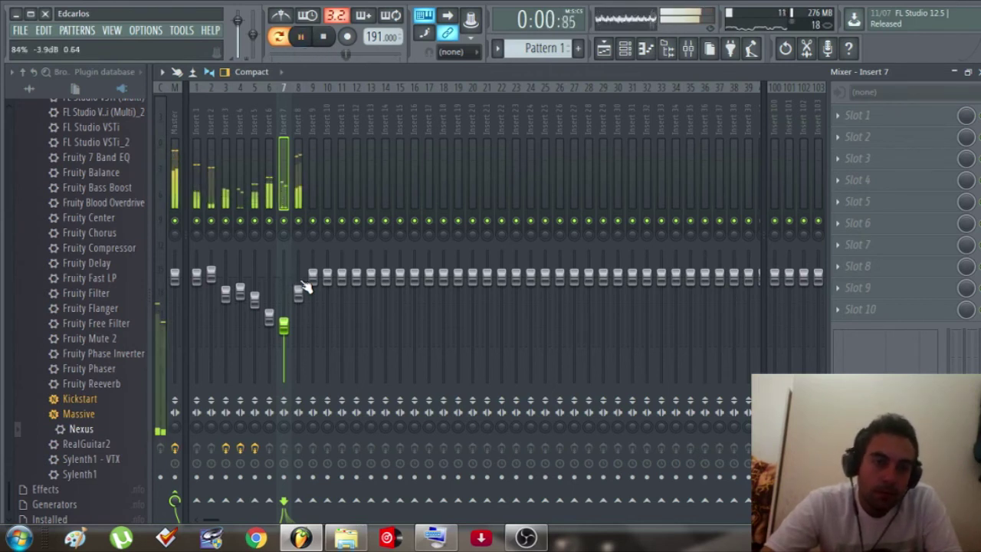
scroll(304, 285, "down", 3)
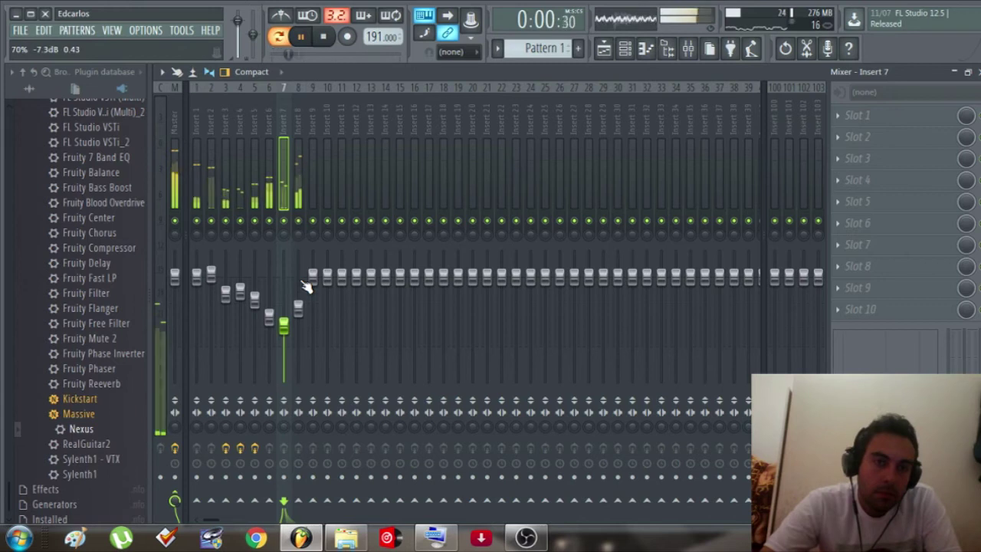
scroll(304, 285, "down", 3)
scroll(304, 285, "down", 2)
scroll(304, 285, "down", 2)
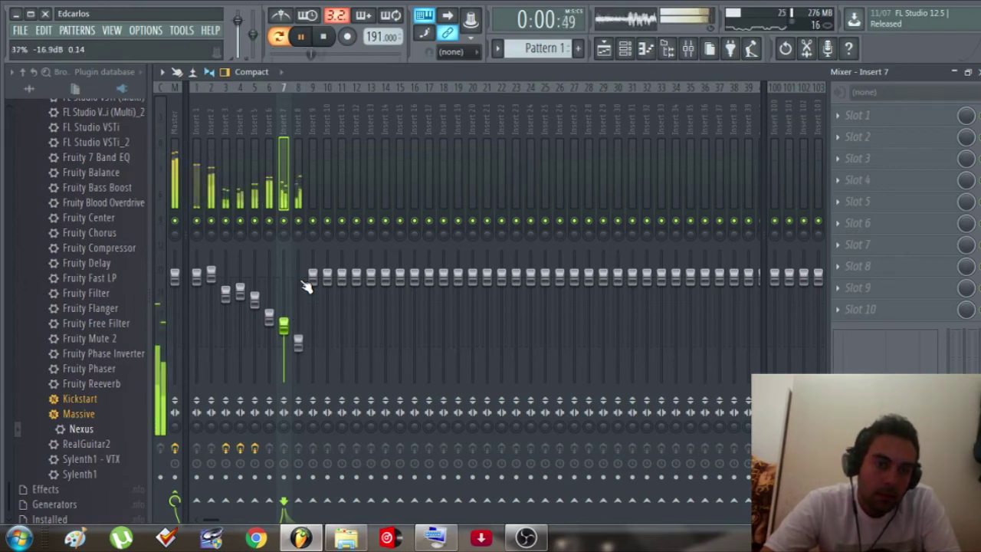
scroll(304, 285, "up", 1)
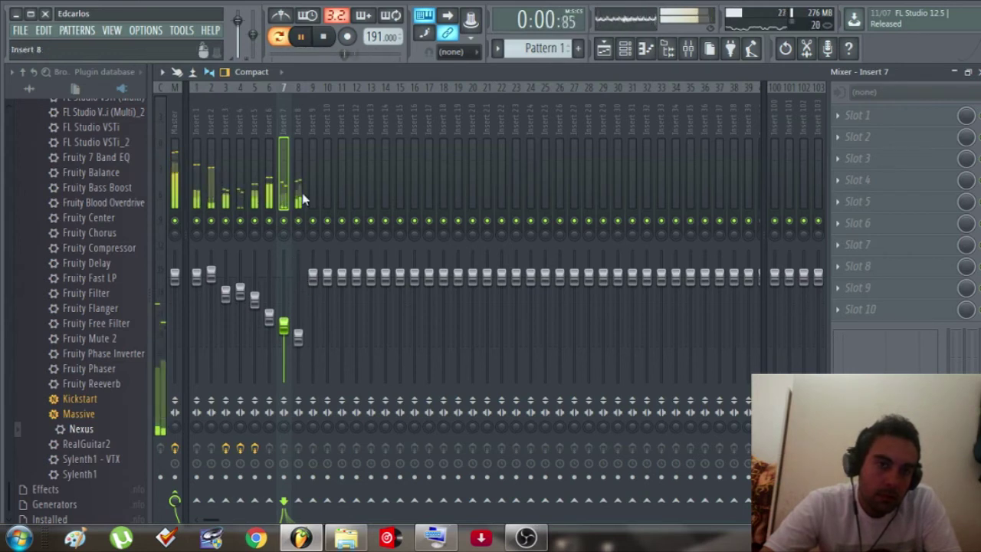
scroll(300, 336, "down", 1)
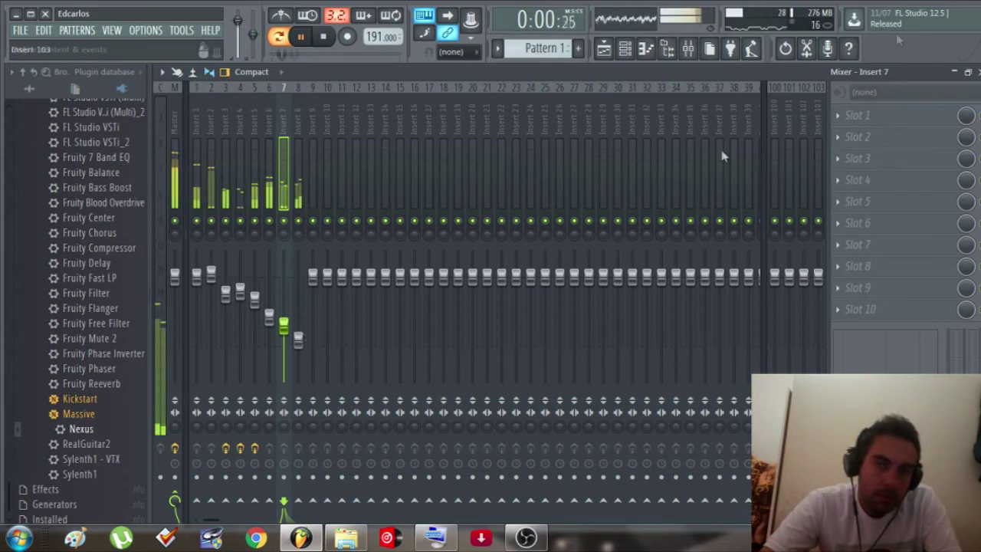
Close the mixer and the Fruity Reeverb 2 windows, open the Nexus channel routed to Insert 8, and stop playback
left_click(968, 71)
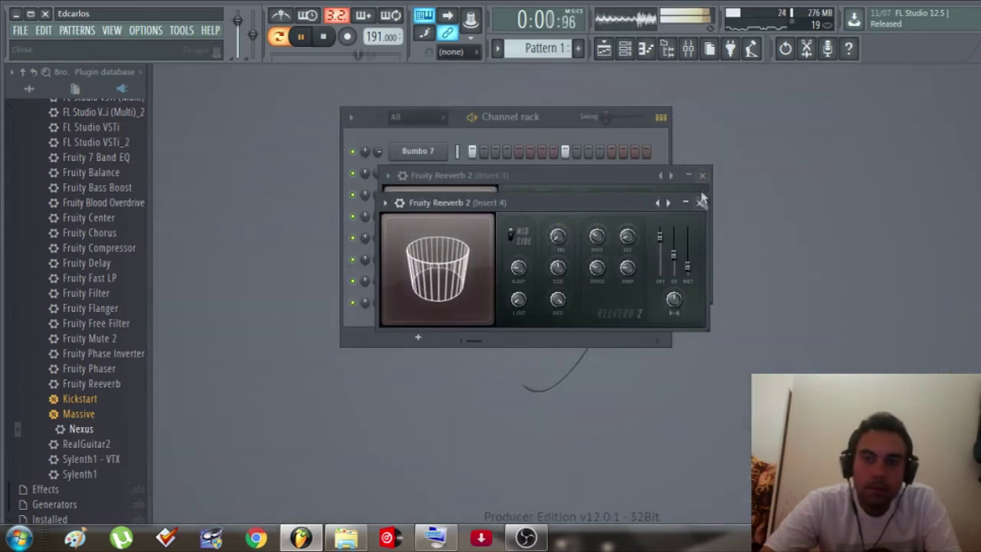
left_click(415, 308)
key("space")
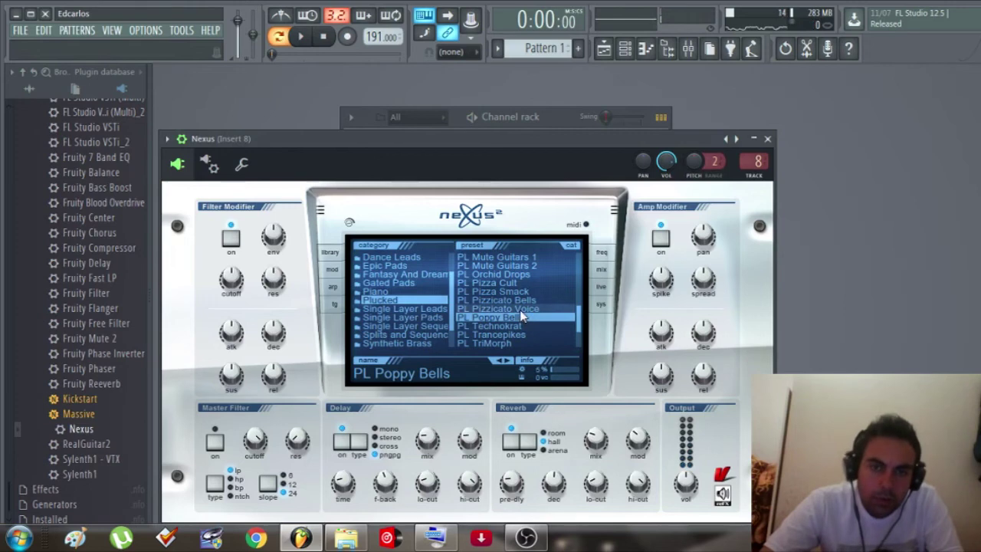
Audition the Plucked presets preceding PL Poppy Bells in Nexus, back to PL Orchid Drops, while the pattern plays
left_click(496, 362)
key("space")
left_click(500, 362)
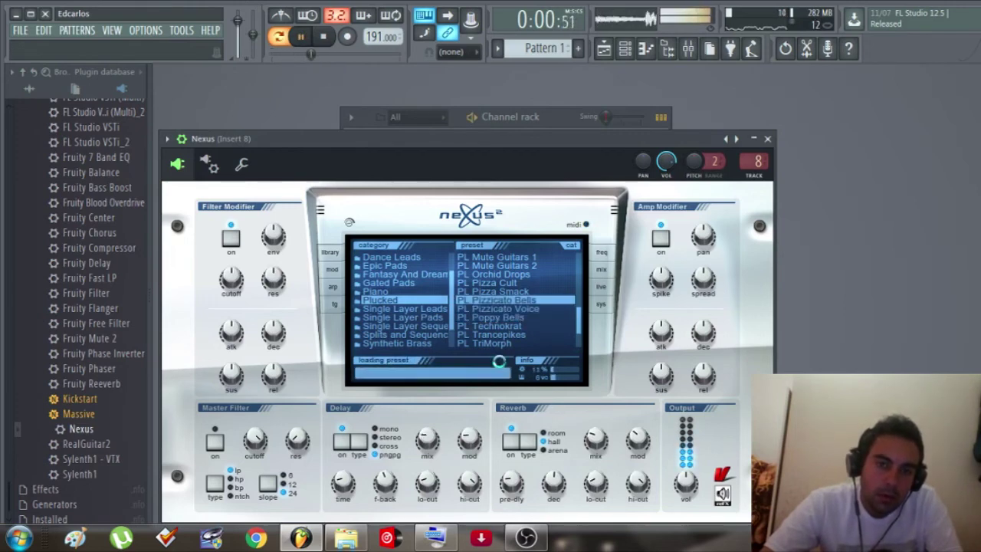
left_click(500, 362)
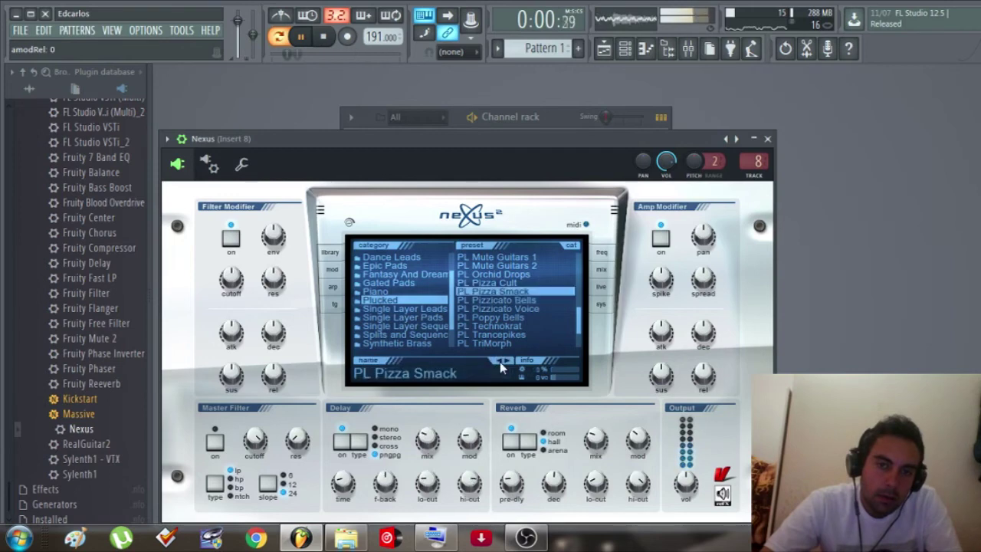
left_click(500, 362)
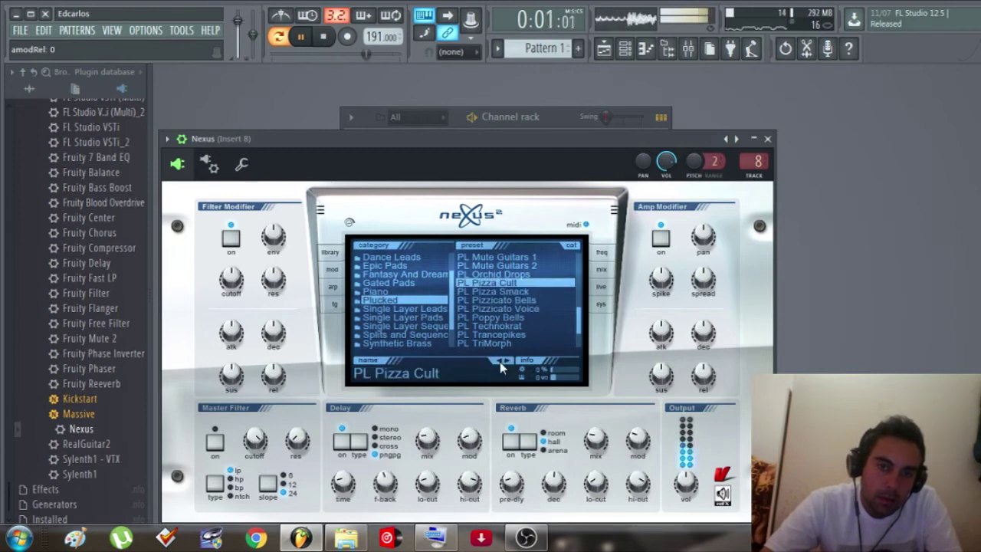
left_click(500, 362)
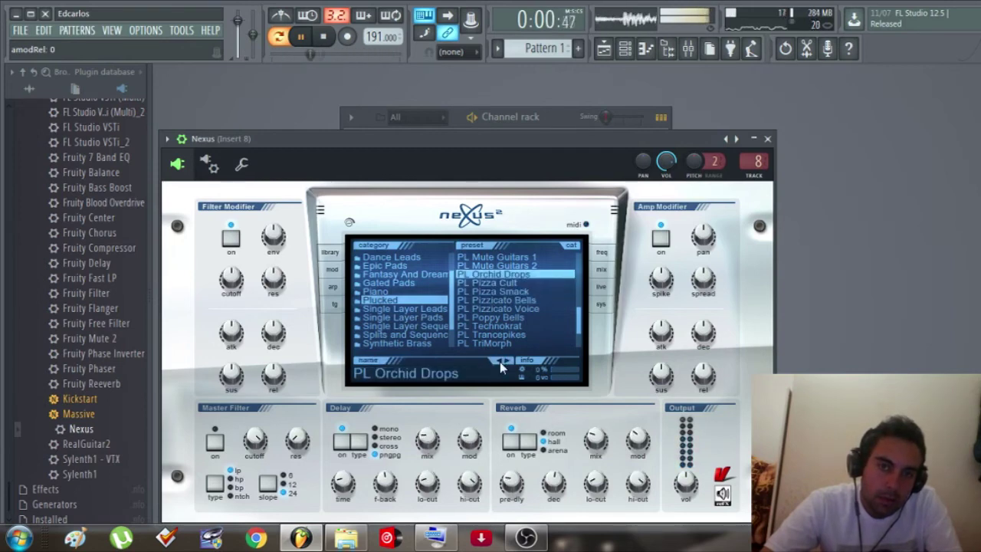
Audition PL UK Pikes 2 and the Plucked presets before it in Nexus, stepping back to PL Poppy Bells
scroll(506, 326, "down", 1)
scroll(506, 326, "down", 1)
left_click(504, 318)
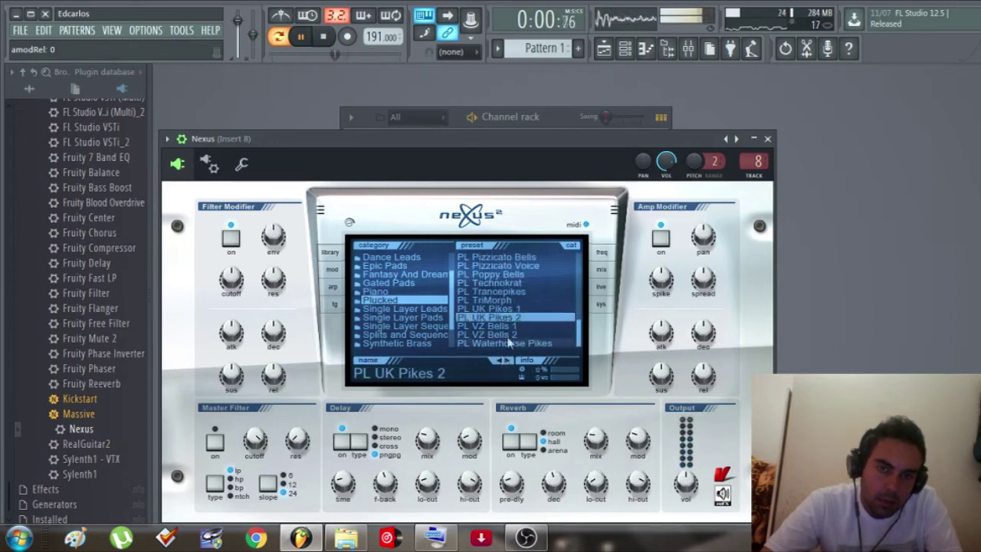
left_click(500, 360)
left_click(500, 360)
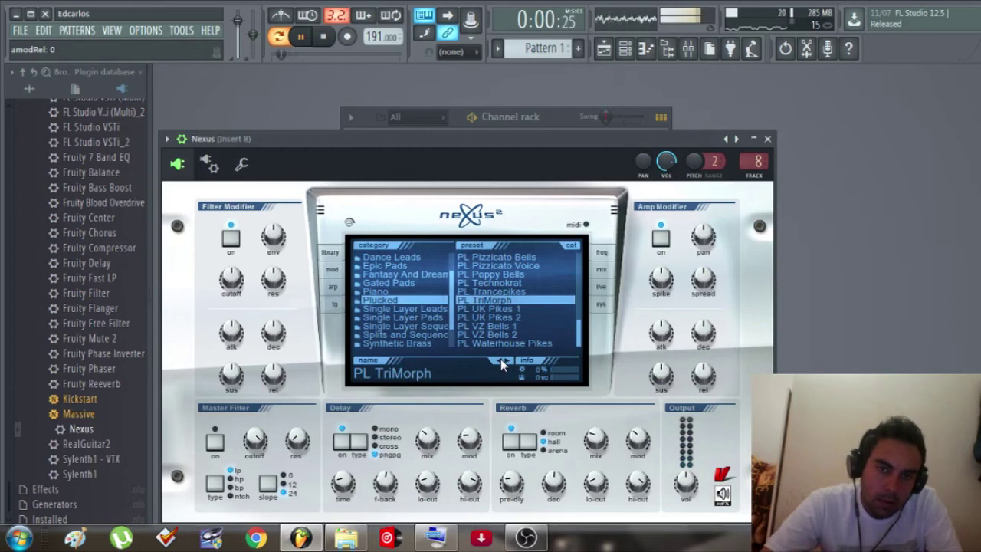
left_click(501, 361)
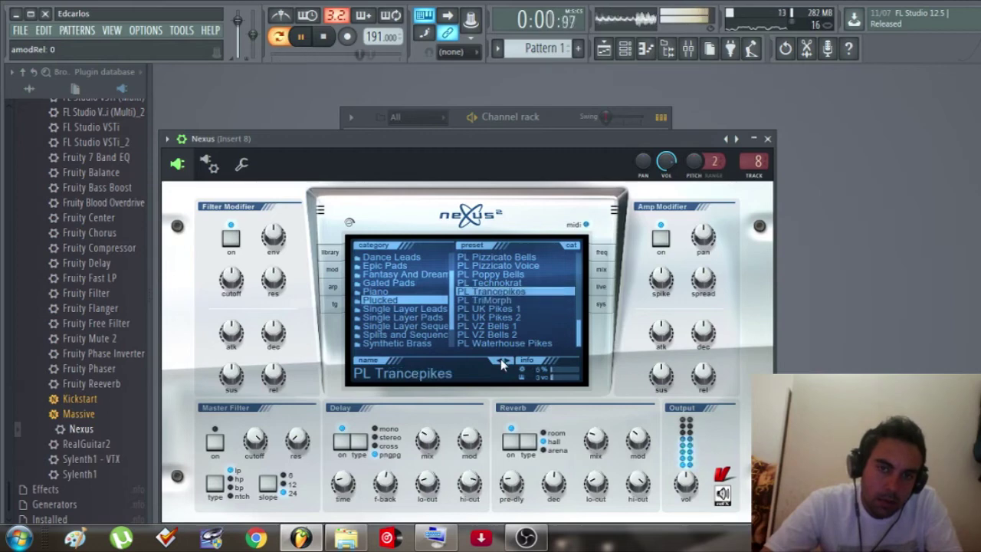
left_click(500, 360)
left_click(501, 360)
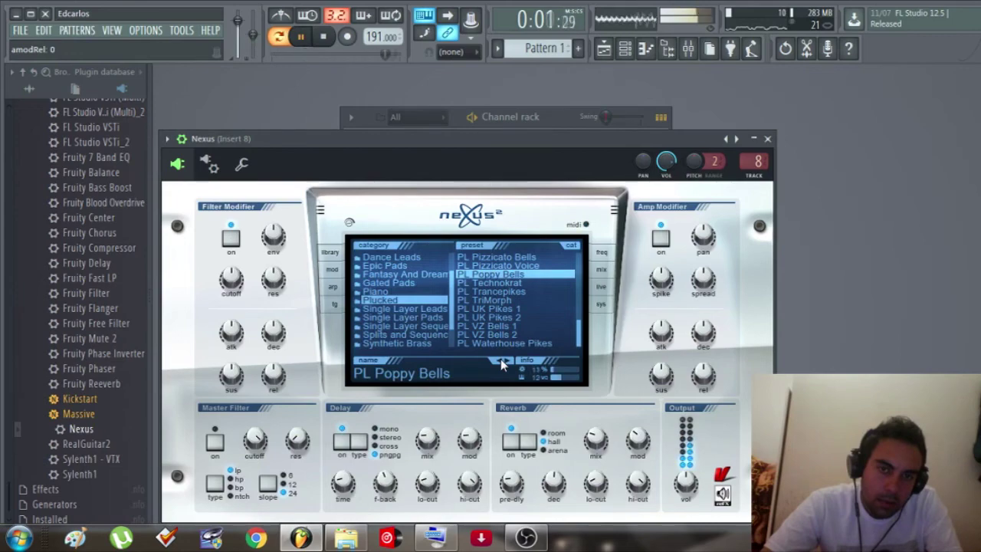
Open the piano roll of the Nexus channel and transpose all its notes down so each chord sits on C4, E4 and G4
left_click(564, 118)
right_click(410, 304)
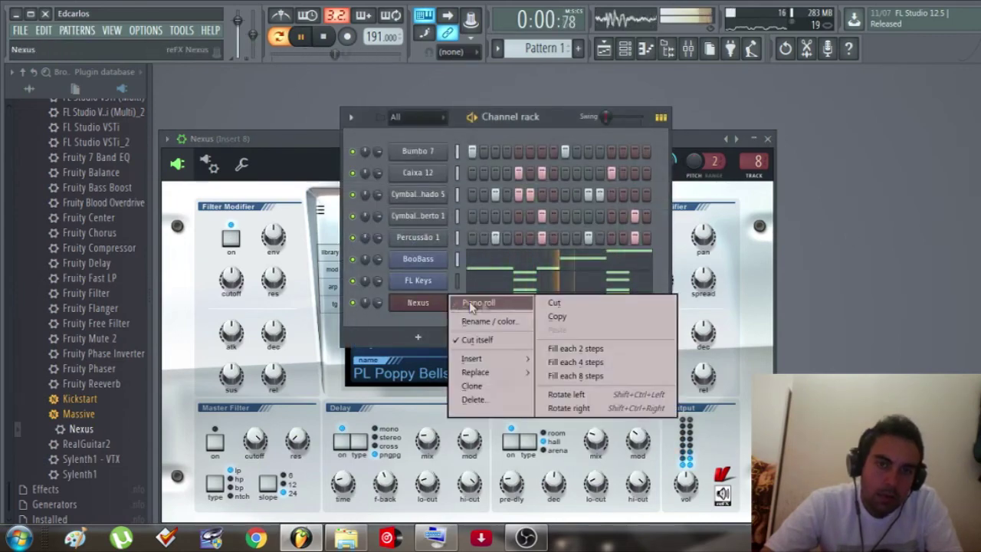
left_click(472, 304)
key("ctrl+a")
scroll(167, 247, "up", 1)
scroll(167, 248, "down", 4)
key("space")
left_click_drag(337, 224, 335, 418)
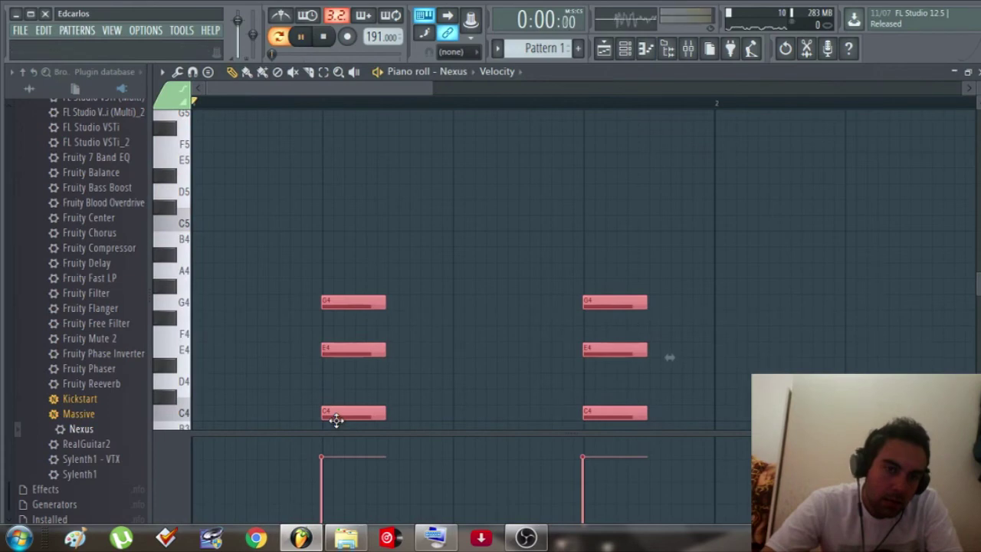
scroll(286, 348, "down", 9)
scroll(288, 347, "up", 8)
Transpose all the Nexus notes up so each chord starts on C6, play the pattern, and close the piano roll
key("space")
scroll(339, 397, "up", 1)
left_click_drag(345, 412, 339, 212)
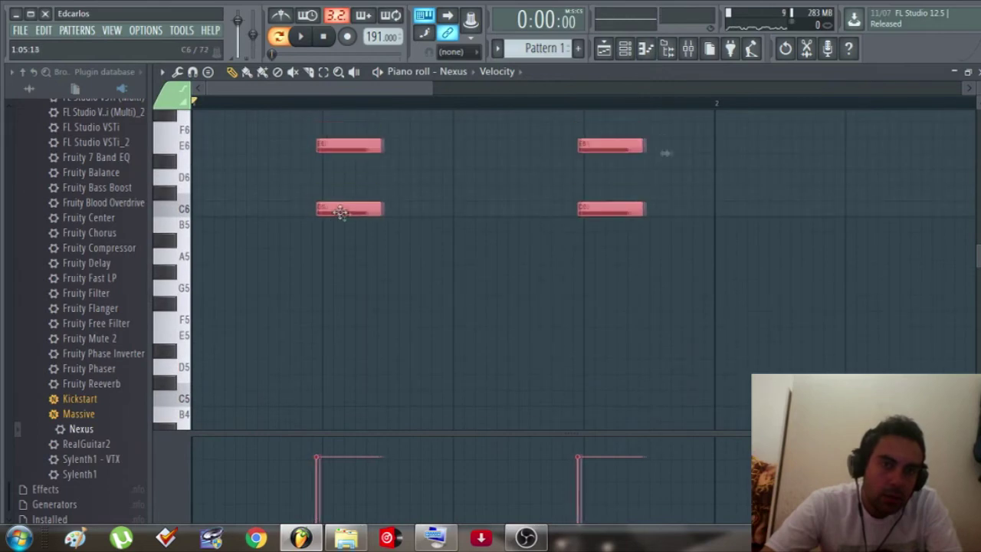
key("space")
scroll(329, 213, "up", 4)
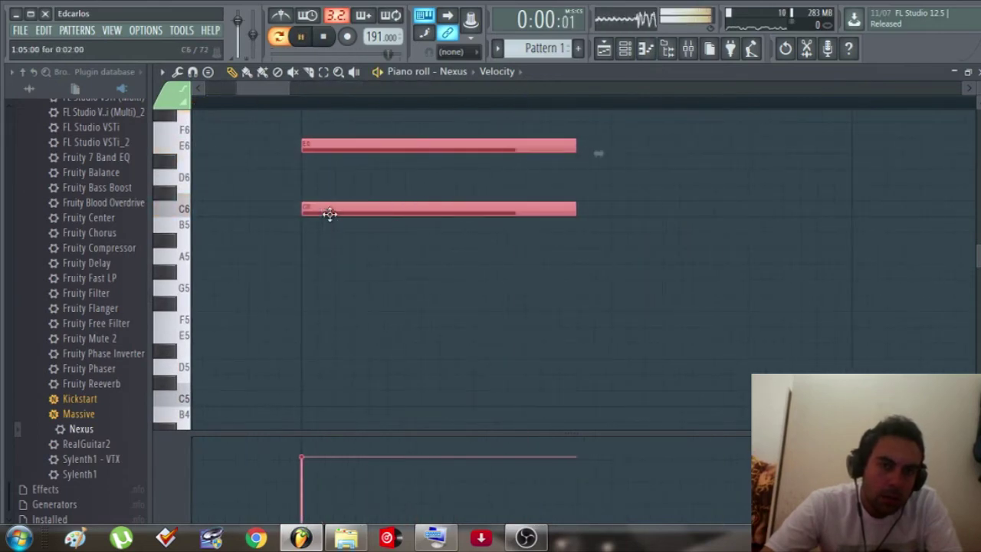
scroll(329, 214, "down", 7)
left_click(979, 72)
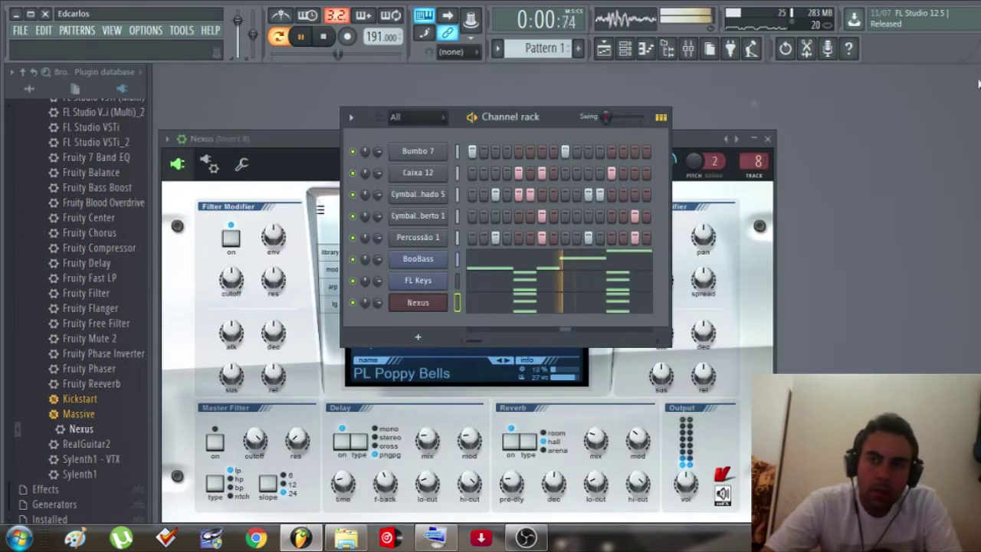
Lower the volume of mixer track Insert 8 slightly by ear while the pattern plays, and close the mixer
left_click(690, 52)
key("space")
scroll(300, 339, "down", 3)
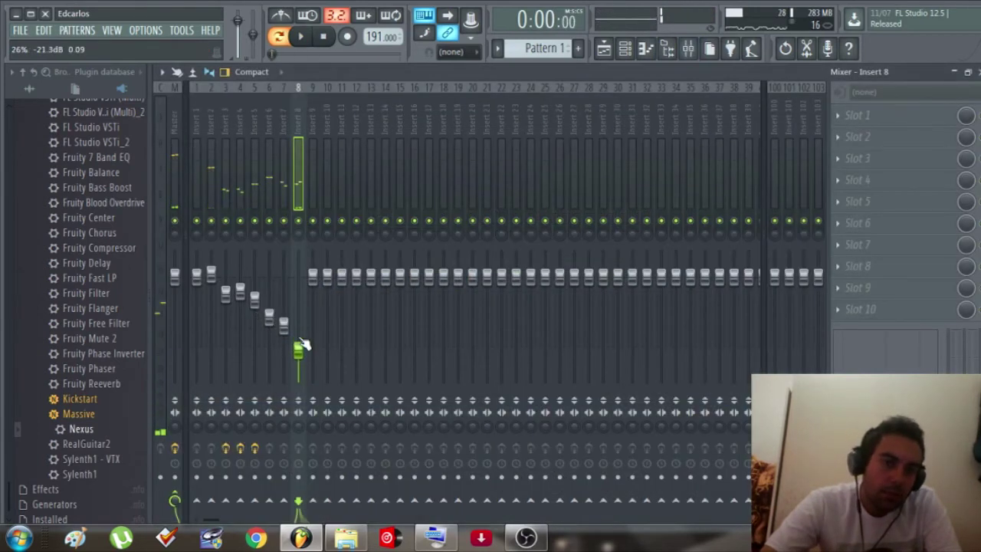
key("space")
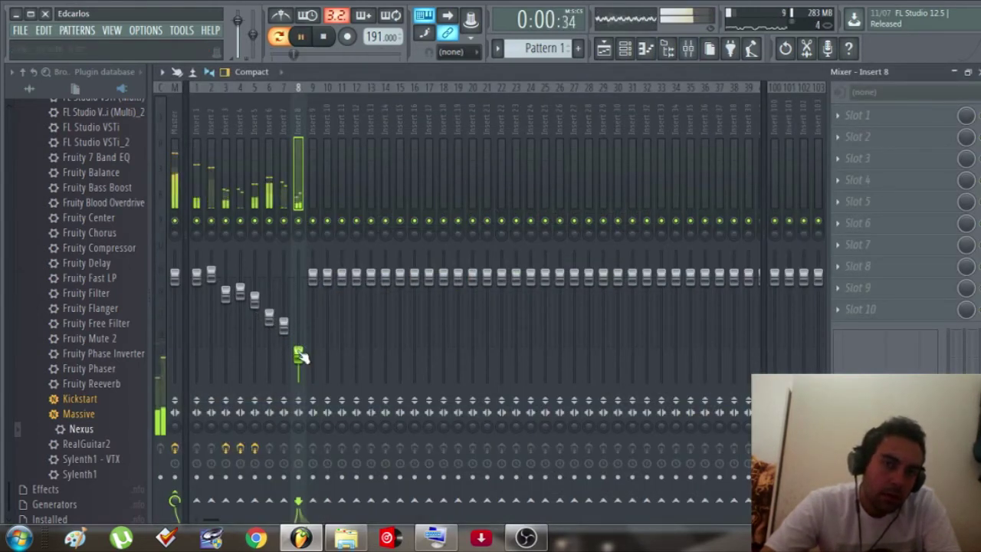
scroll(302, 358, "down", 3)
scroll(301, 357, "up", 2)
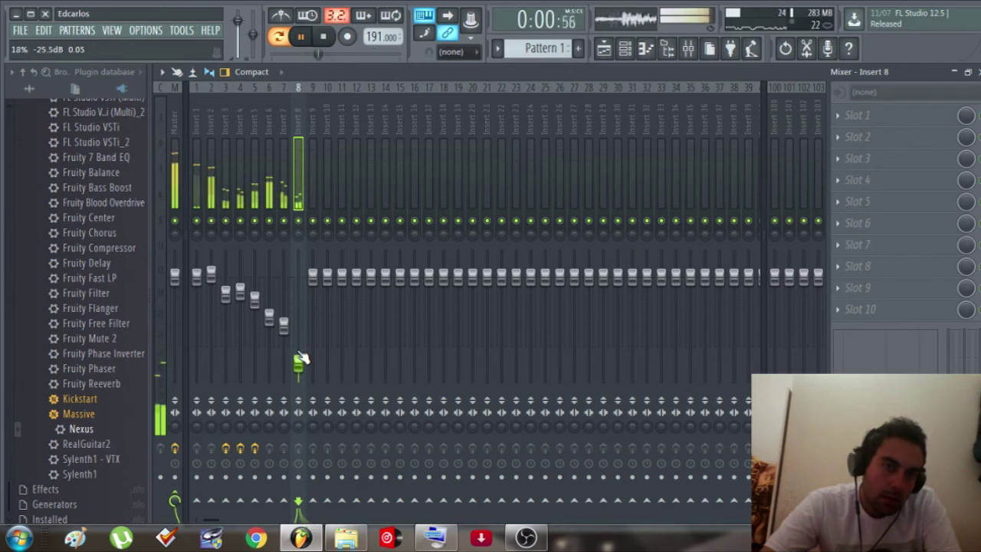
scroll(301, 357, "up", 1)
key("F9")
Bring the Nexus window to the front, load the Plucked preset PL Pizza Cult, and play the pattern with it
left_click(434, 304)
left_click(434, 304)
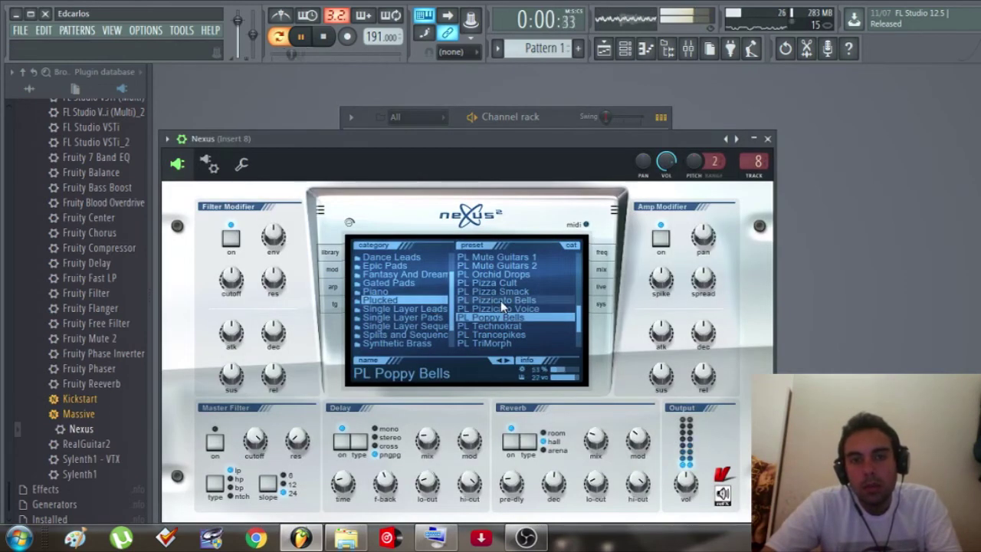
key("space")
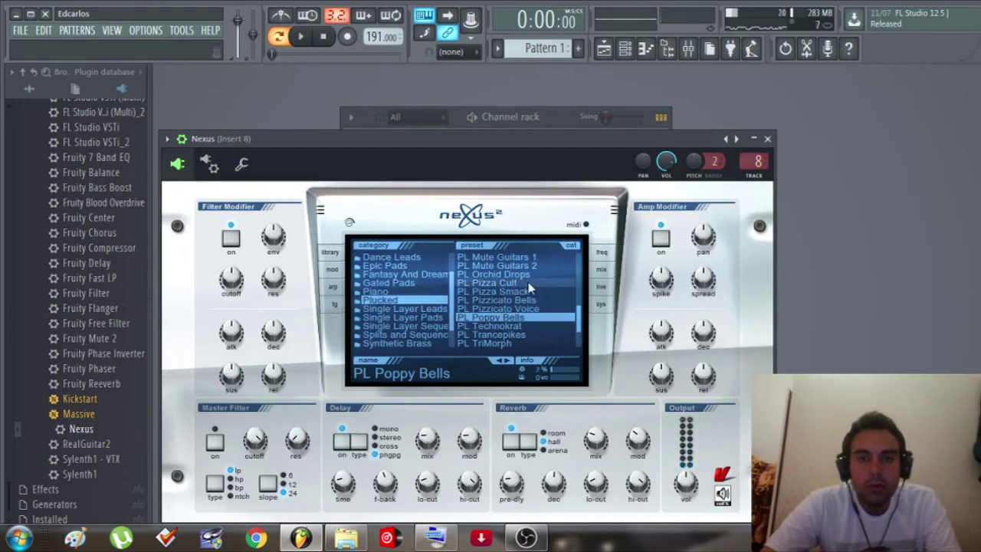
left_click(528, 283)
key("space")
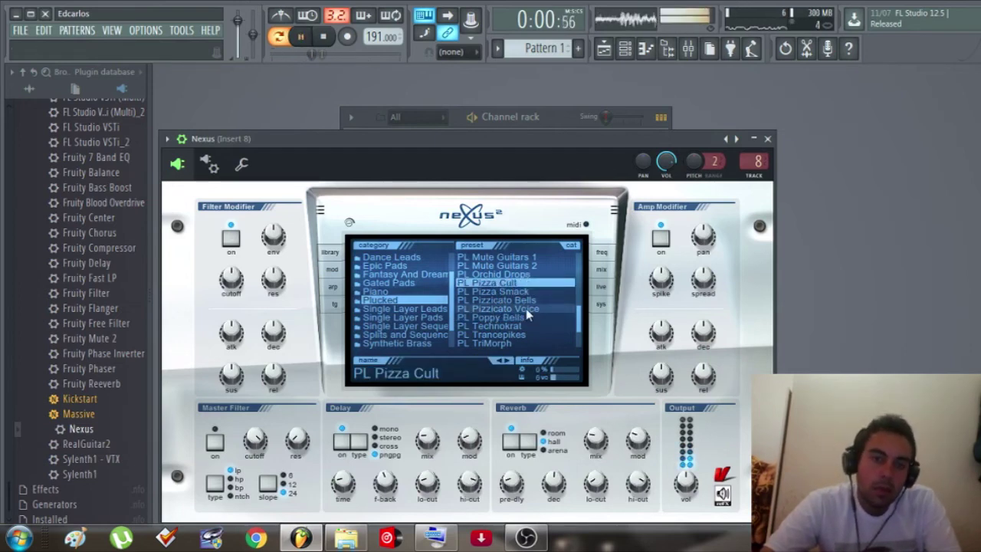
Raise Insert 8's volume slightly in the mixer during playback to suit the new preset, close the mixer and stop playback
key("F9")
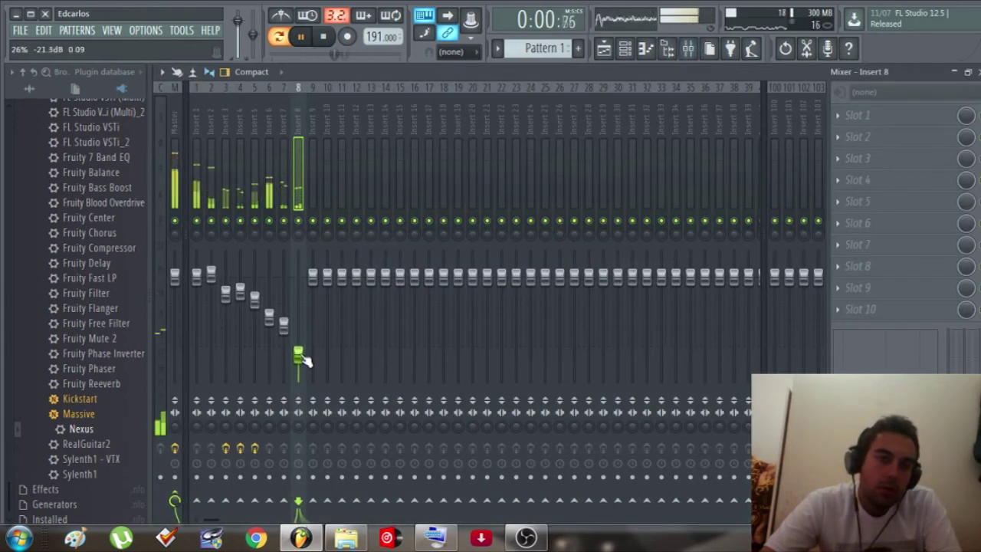
scroll(304, 361, "down", 2)
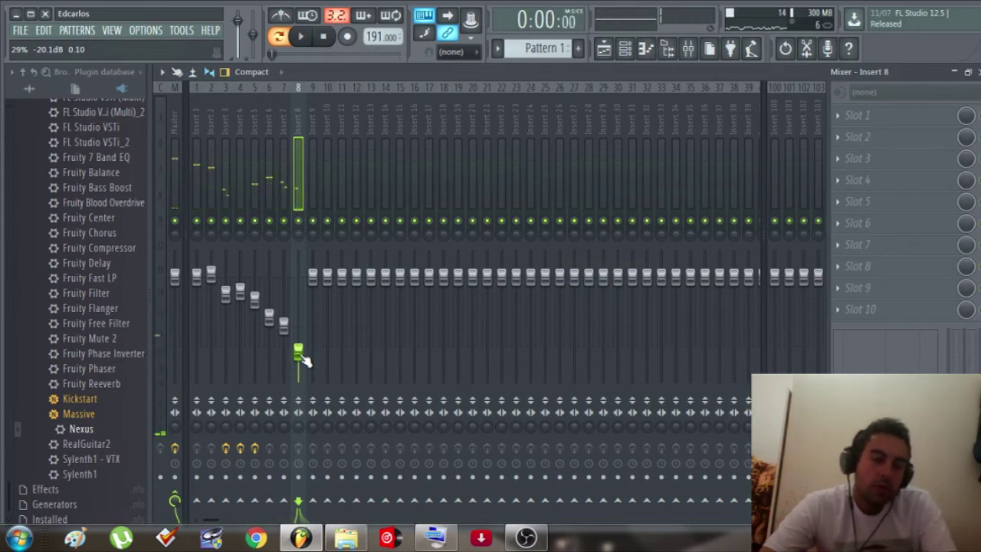
key("space")
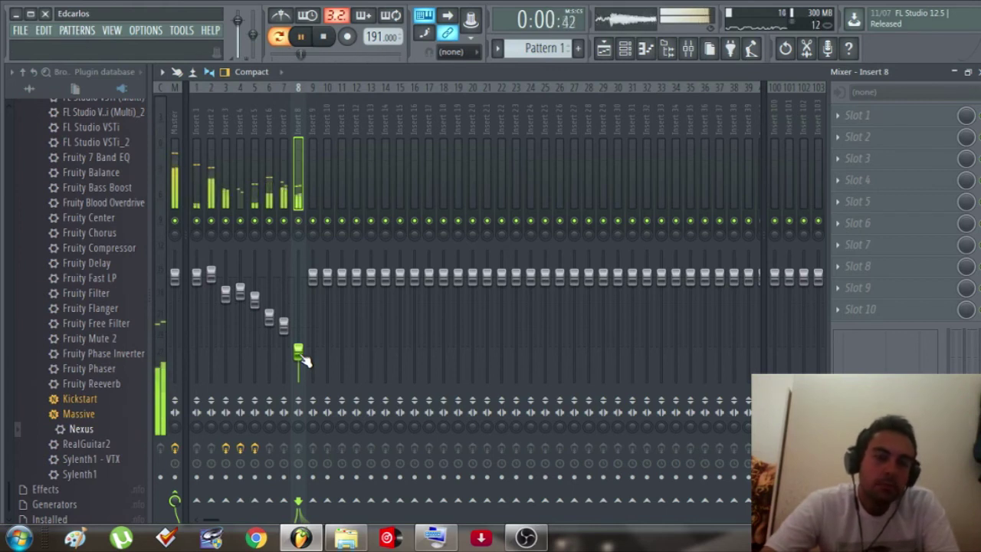
scroll(304, 361, "down", 1)
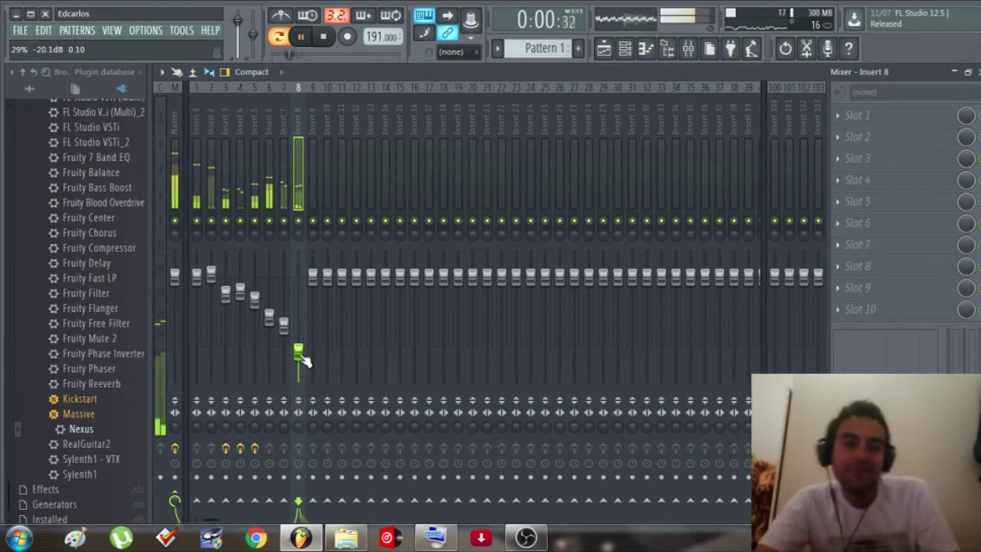
scroll(303, 361, "up", 1)
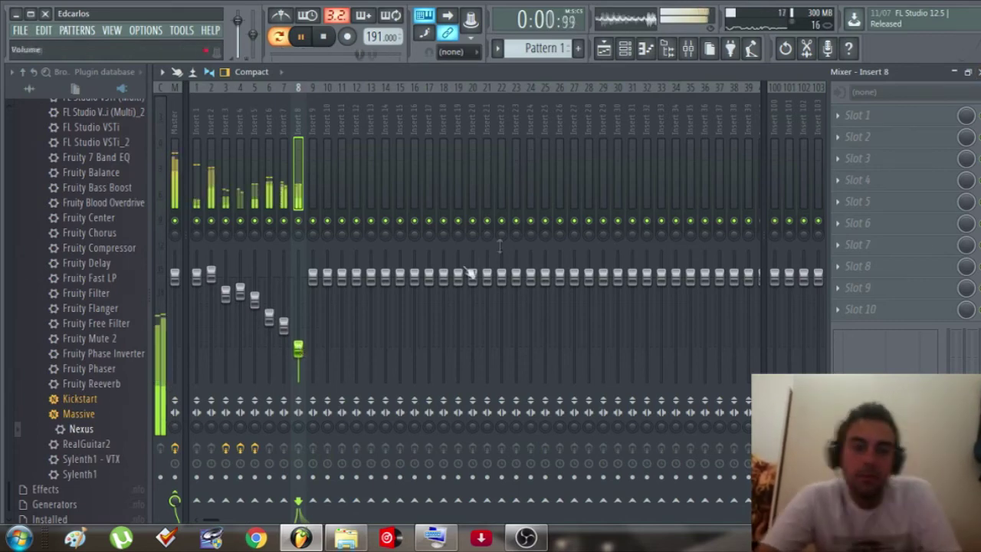
left_click(979, 72)
left_click(567, 114)
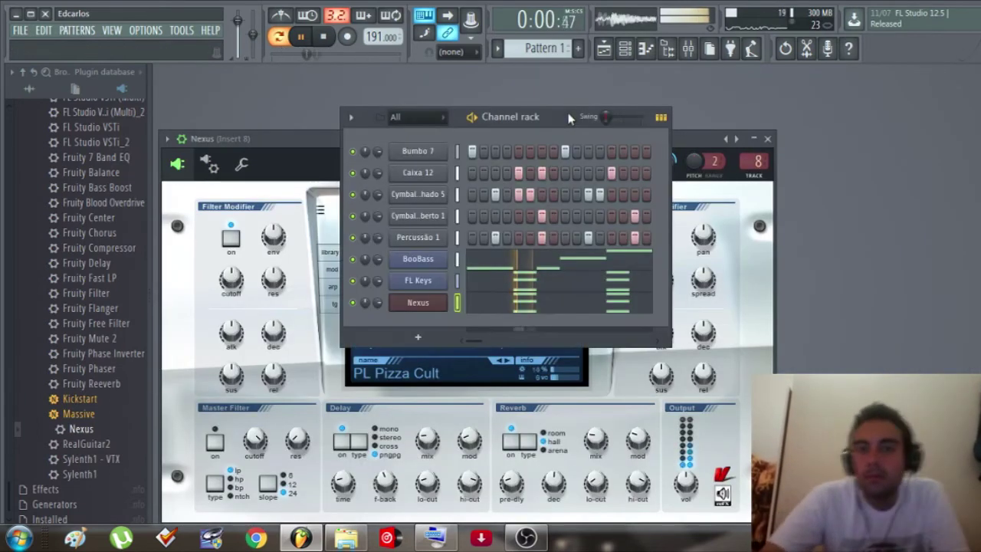
key("space")
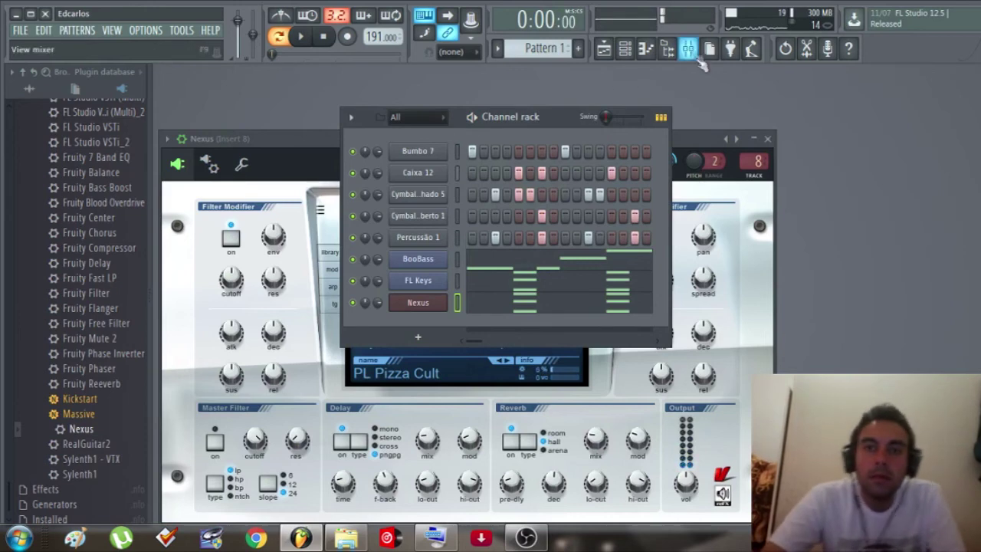
scroll(88, 192, "up", 8)
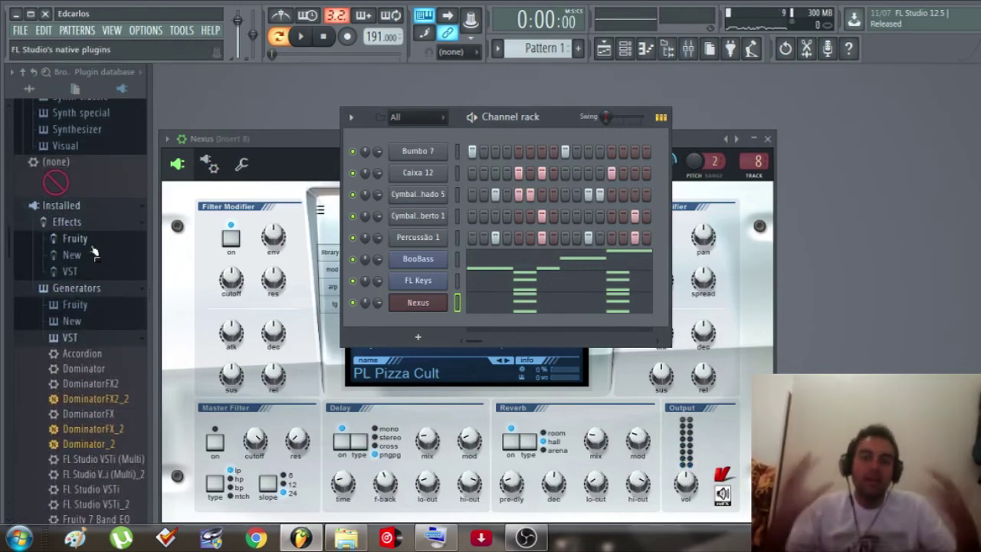
key("space")
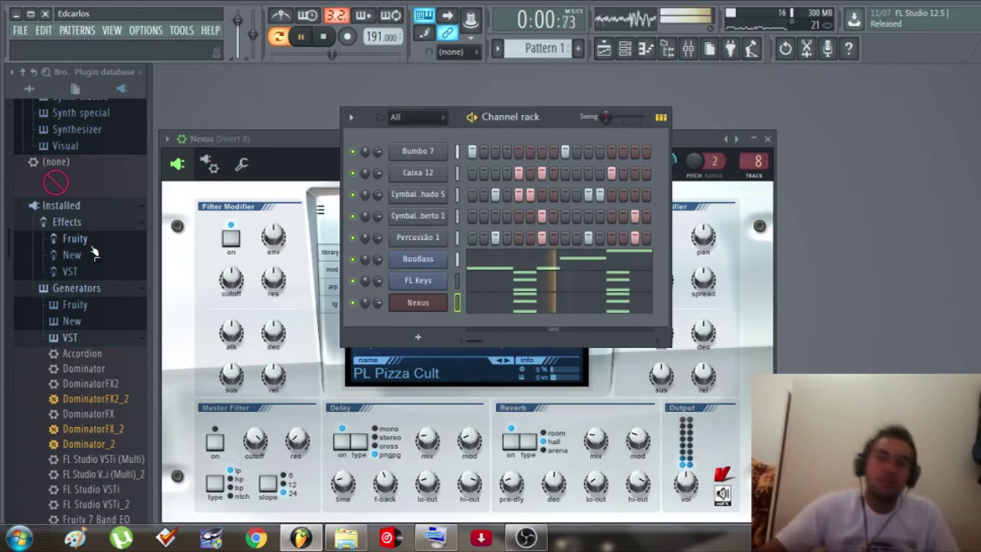
key("KP_Add")
key("KP_Add")
key("KP_Add")
key("KP_Add")
key("KP_Add")
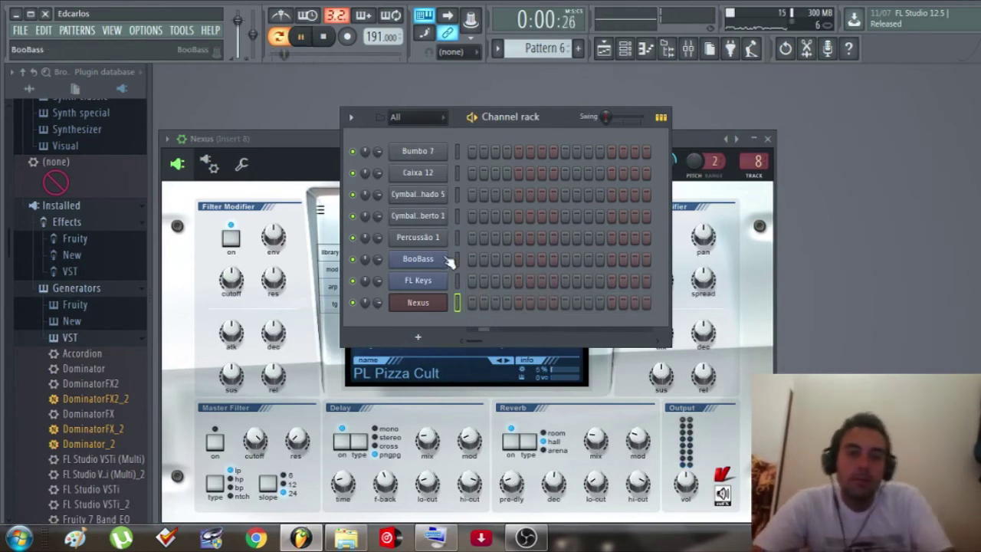
key("space")
key("KP_Subtract")
key("KP_Subtract")
key("KP_Subtract")
key("KP_Subtract")
key("KP_Subtract")
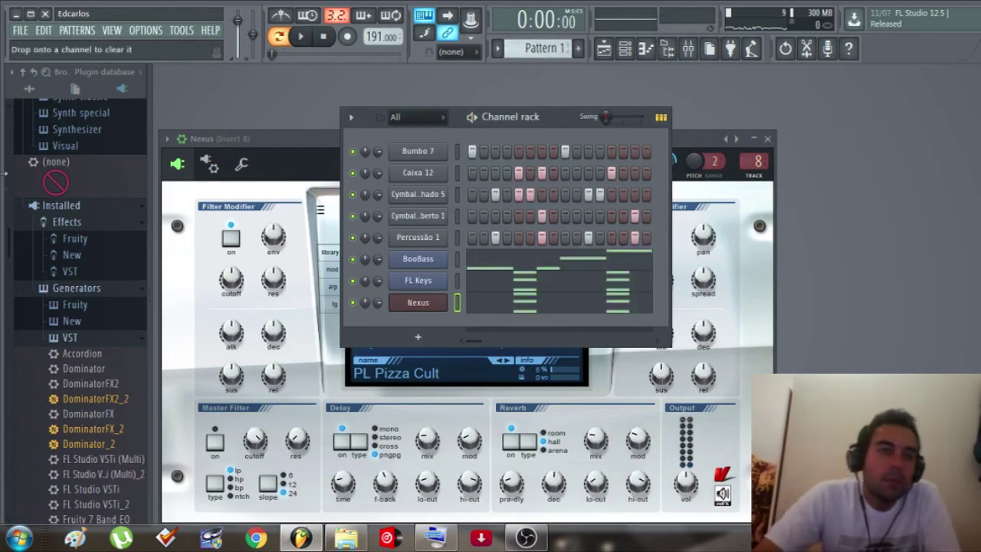
Add the Accordion VST generator from the plugin database as a new channel below Nexus
scroll(89, 231, "up", 5)
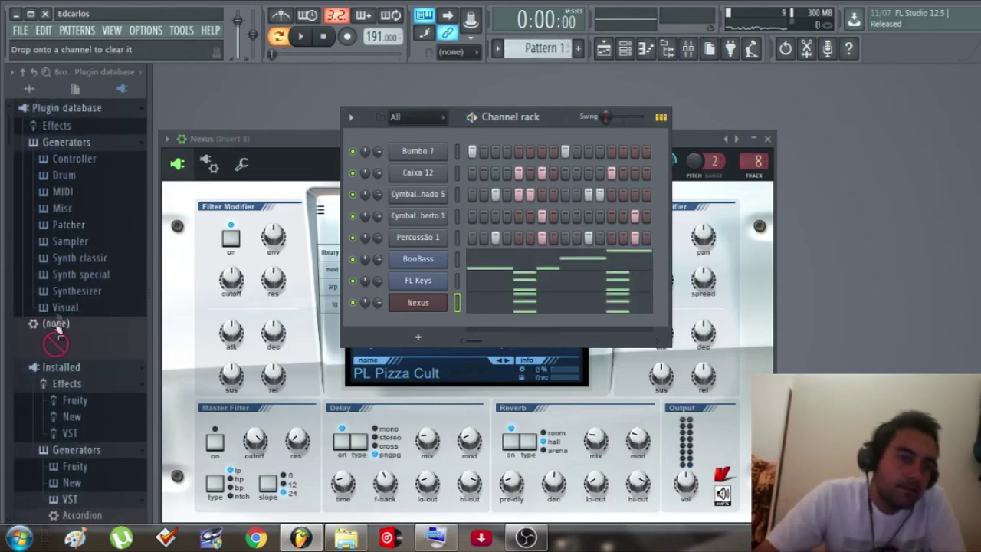
scroll(91, 173, "down", 10)
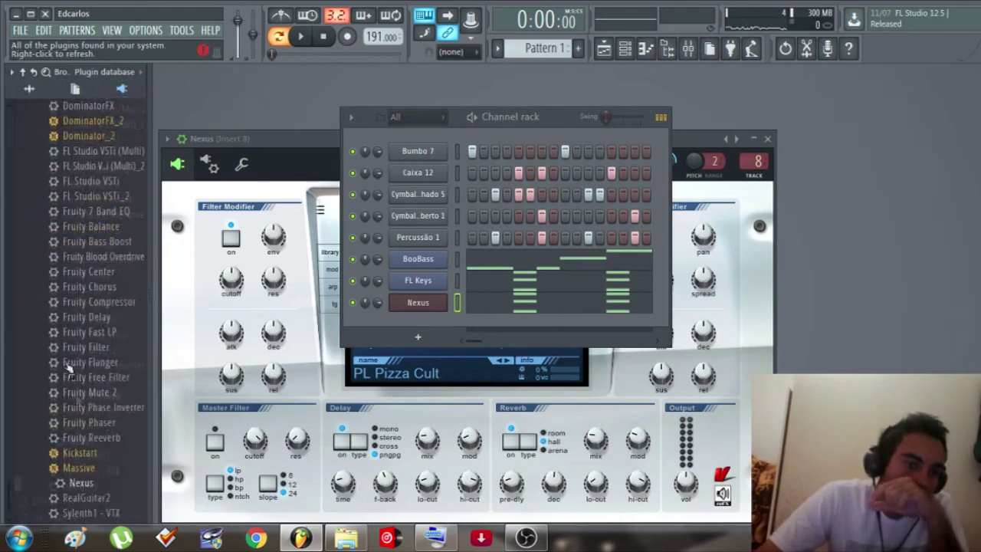
scroll(78, 383, "up", 3)
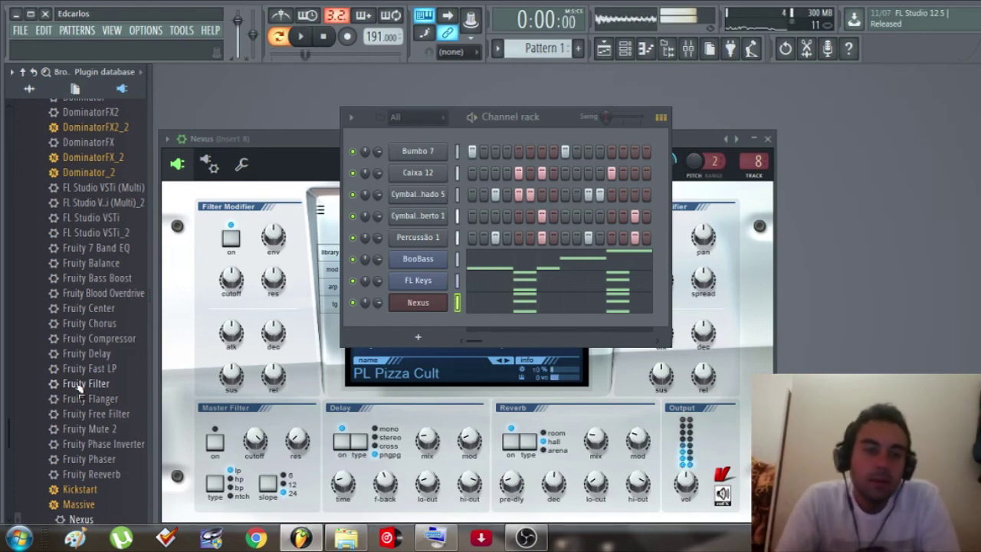
scroll(78, 389, "up", 6)
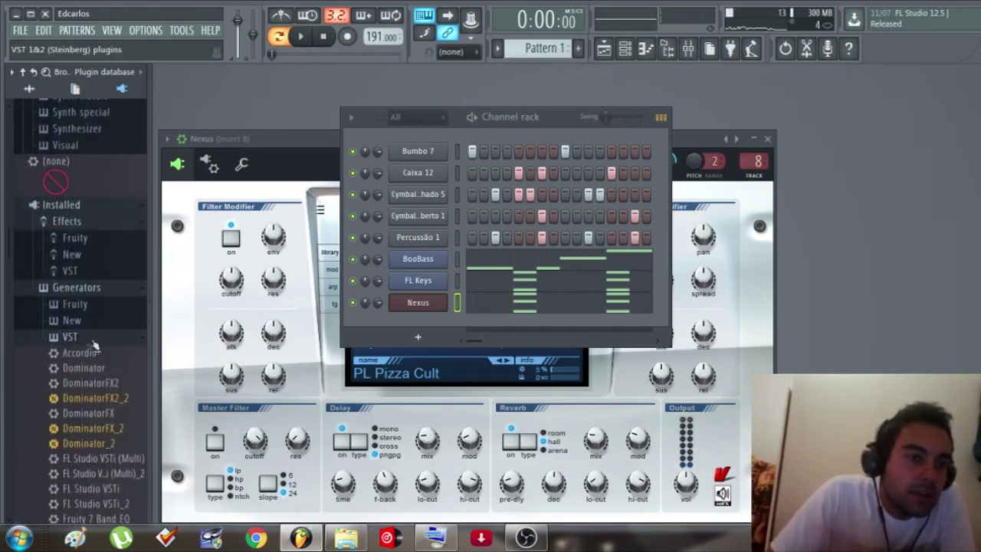
scroll(80, 371, "down", 4)
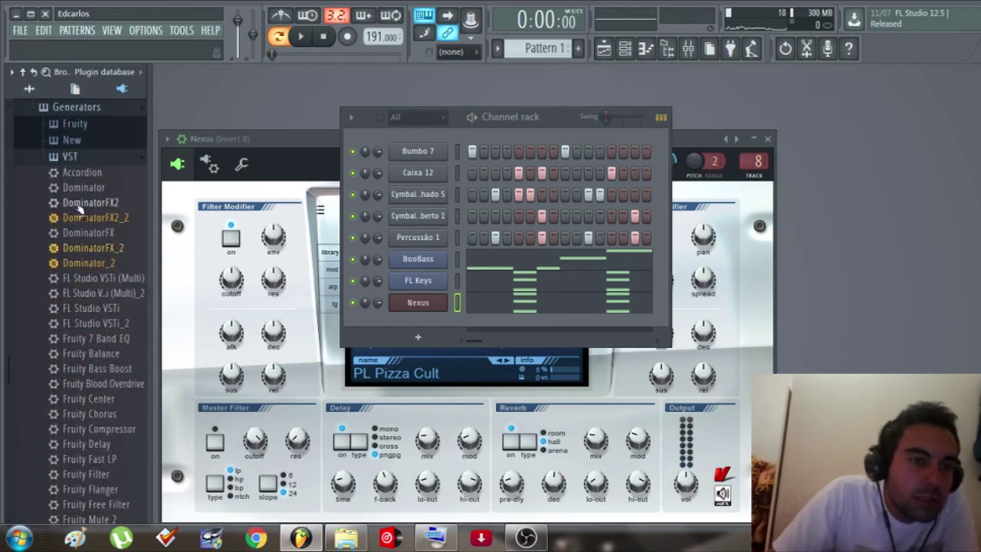
left_click_drag(92, 178, 420, 331)
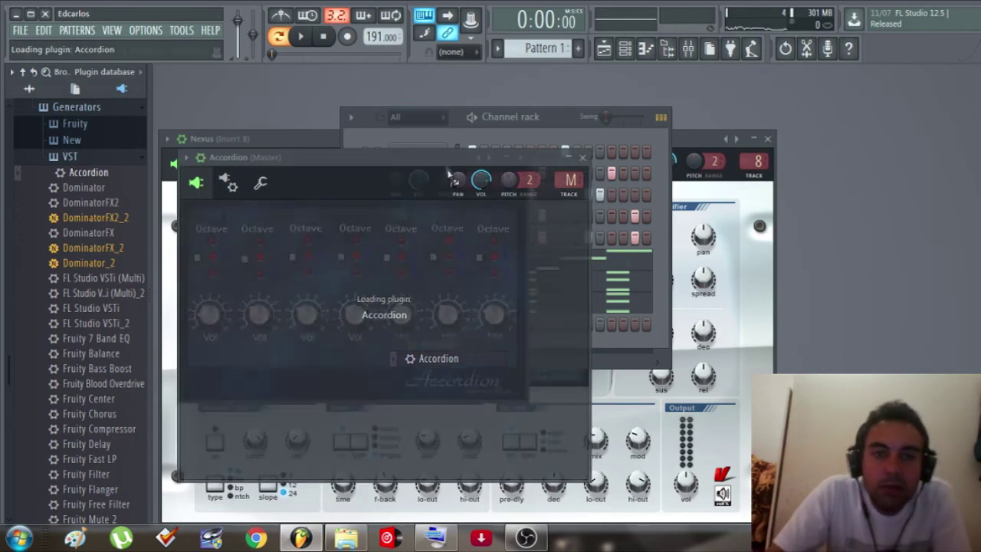
Set the root note of the Accordion channel to C3 in its miscellaneous settings
left_click(394, 125)
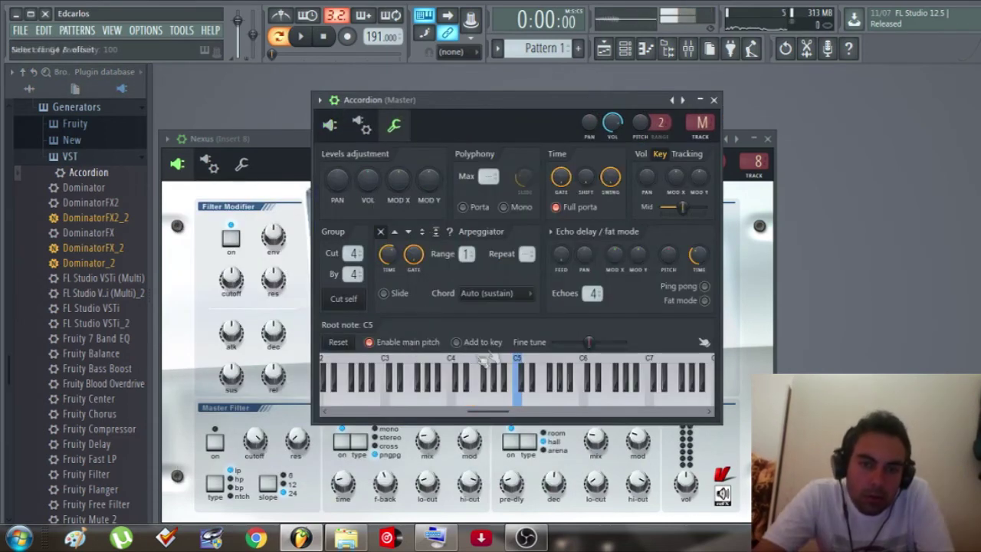
right_click(452, 361)
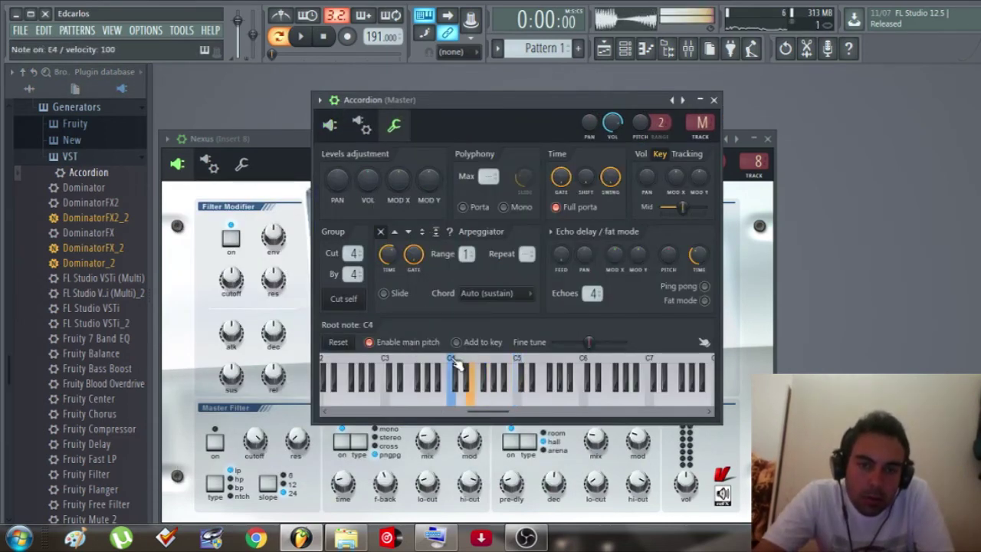
right_click(388, 364)
Audition the Accordion by playing test notes around E4 to D5 on the typing keyboard, and start the pattern
key("c")
key("b")
key("c")
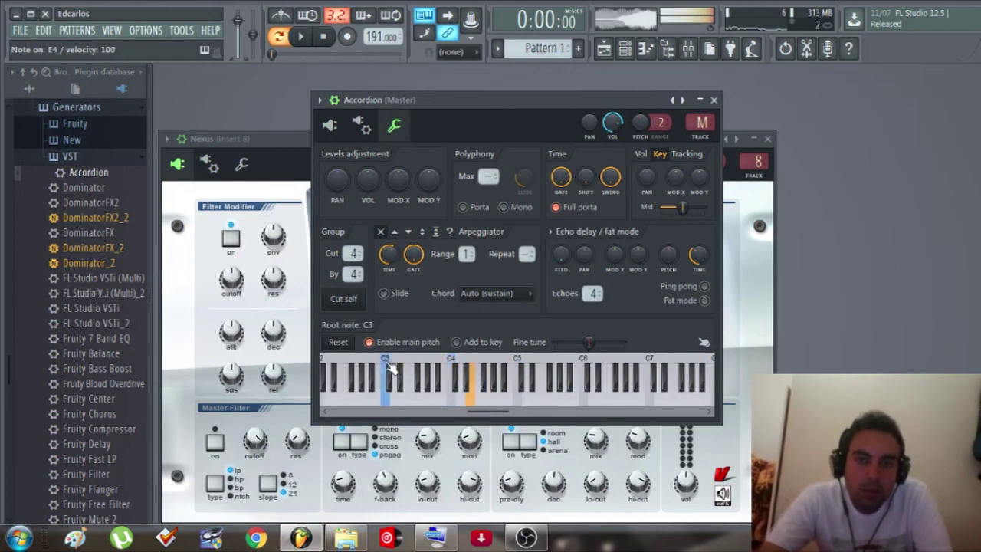
key("b")
key("w")
key("b")
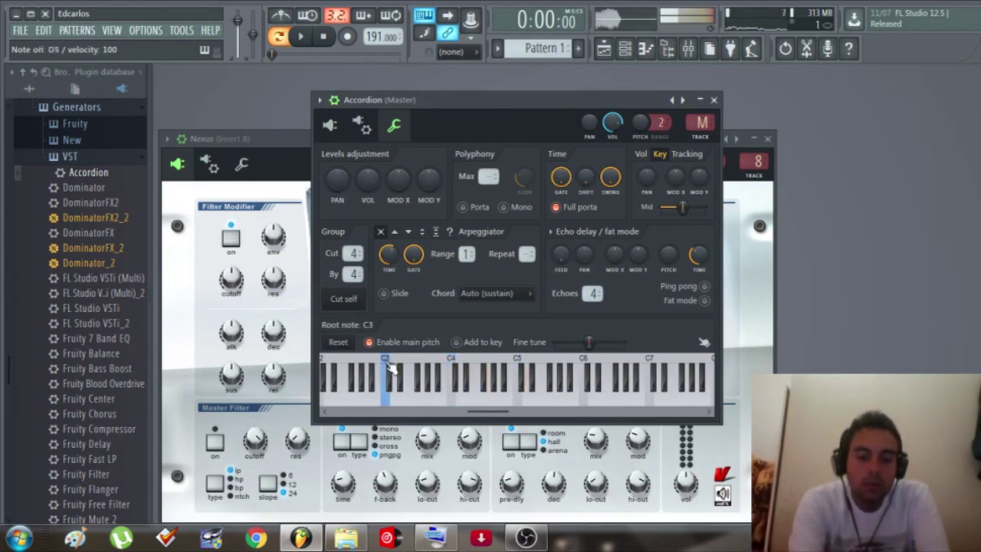
key("w")
key("n")
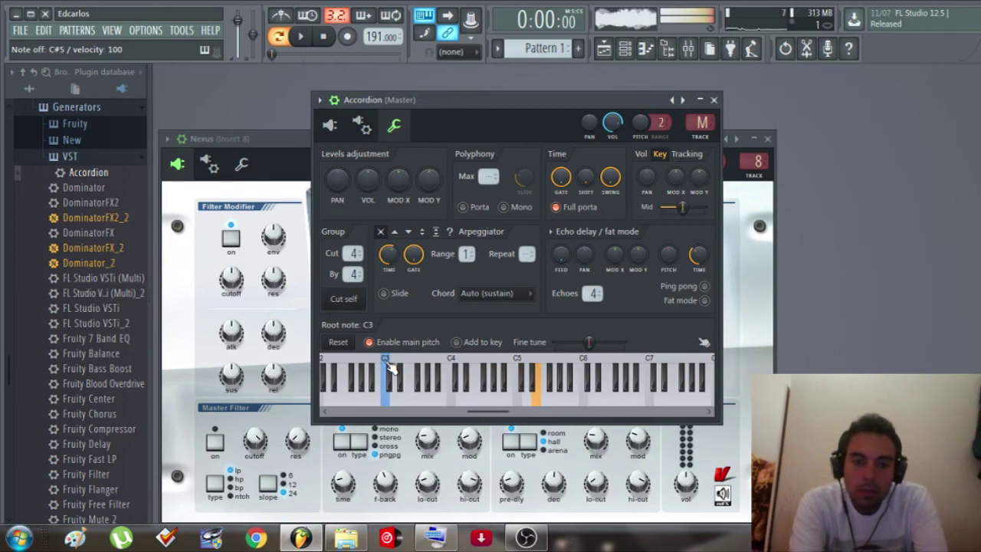
key("b")
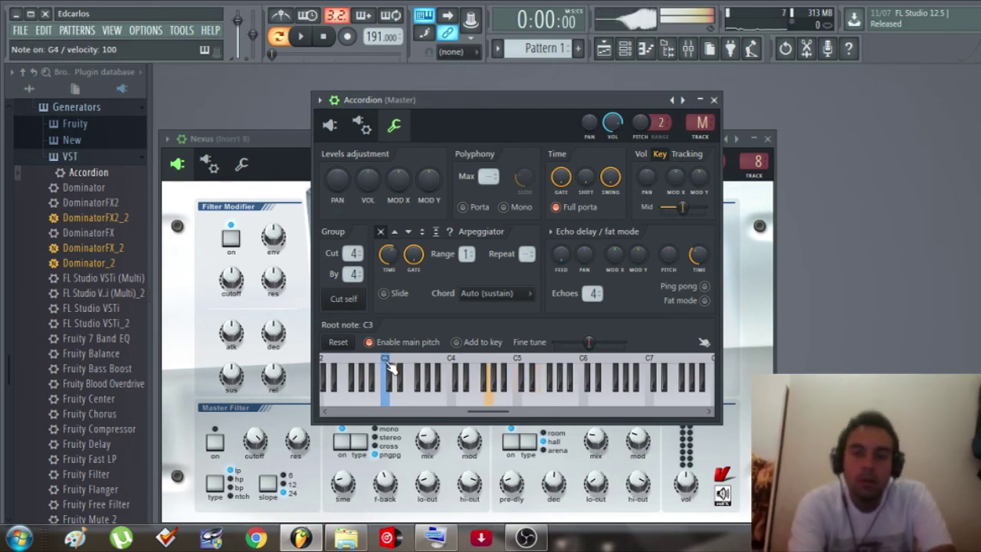
key("space")
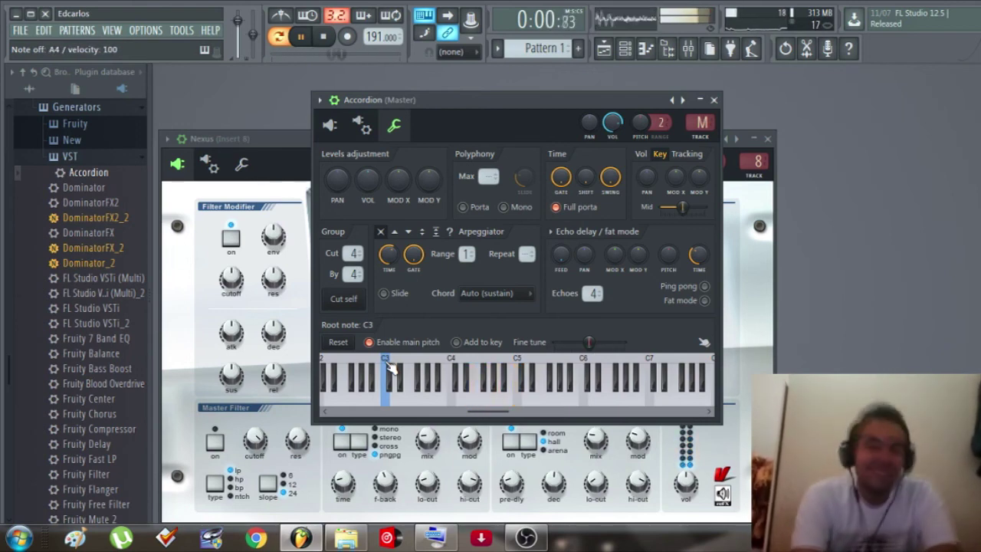
Stop the pattern, audition FL Keys by playing test notes on the typing keyboard, and close its plugin window
key("space")
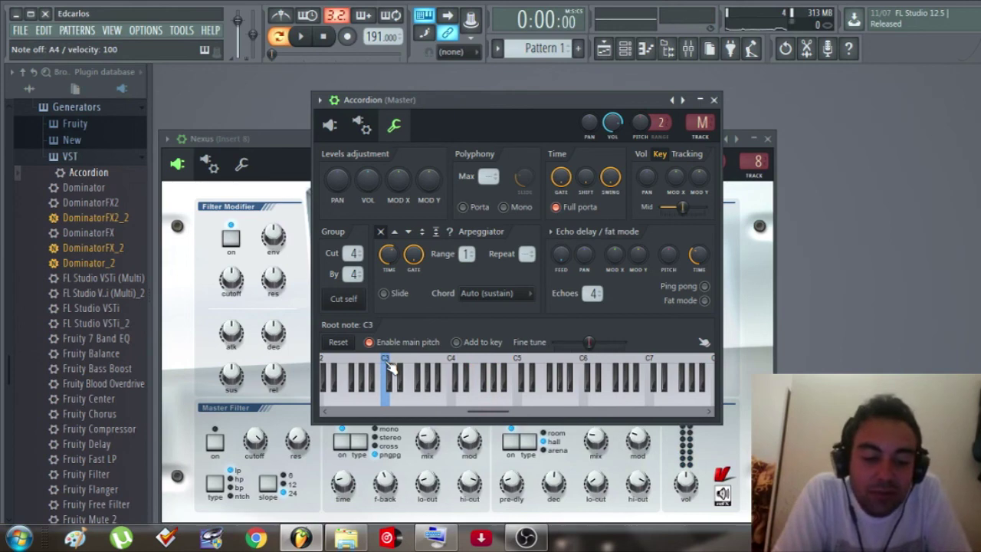
key("m")
key("v")
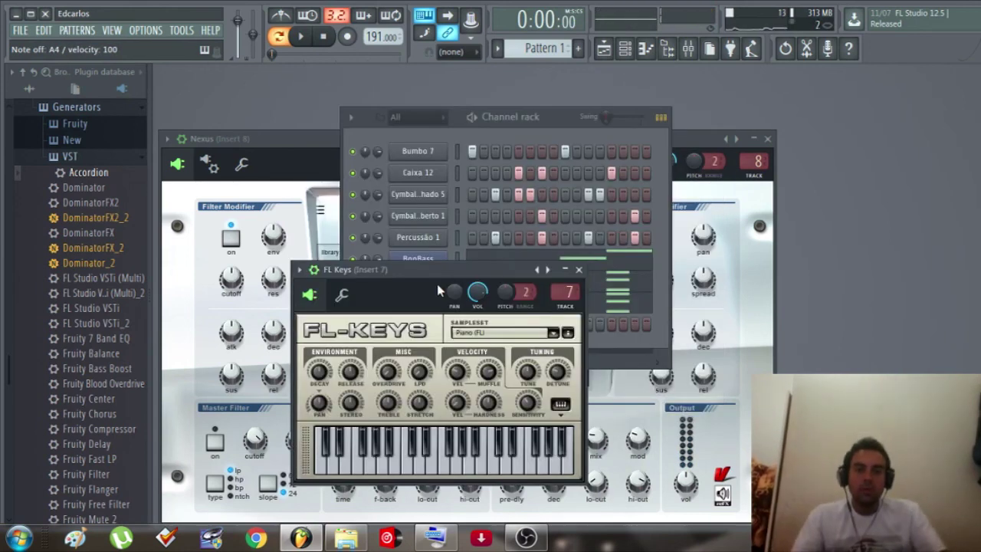
key("h")
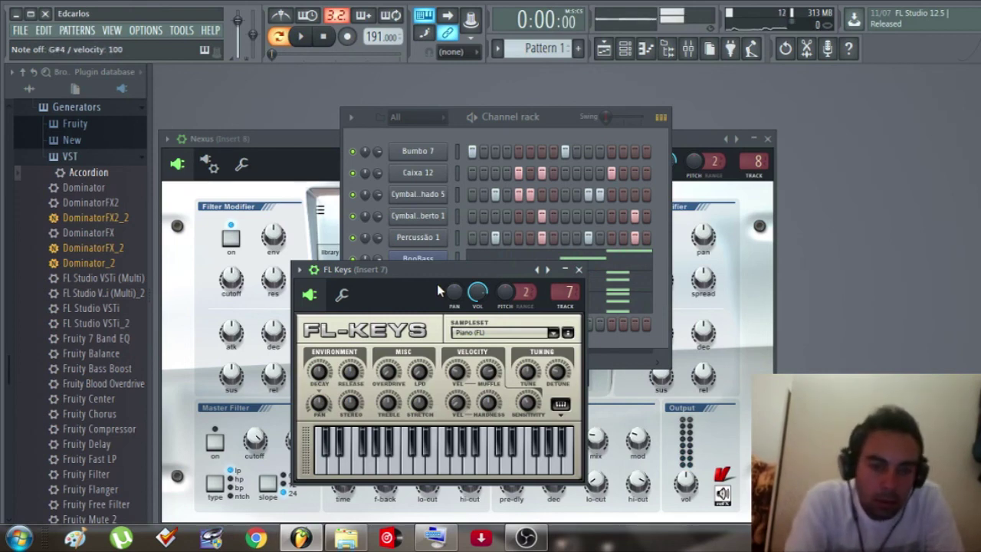
key("n")
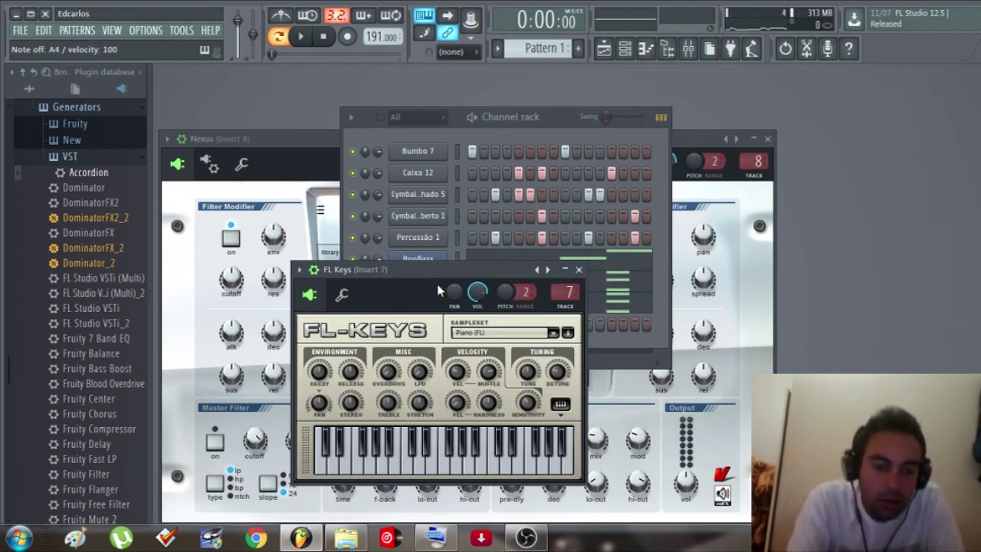
key("n")
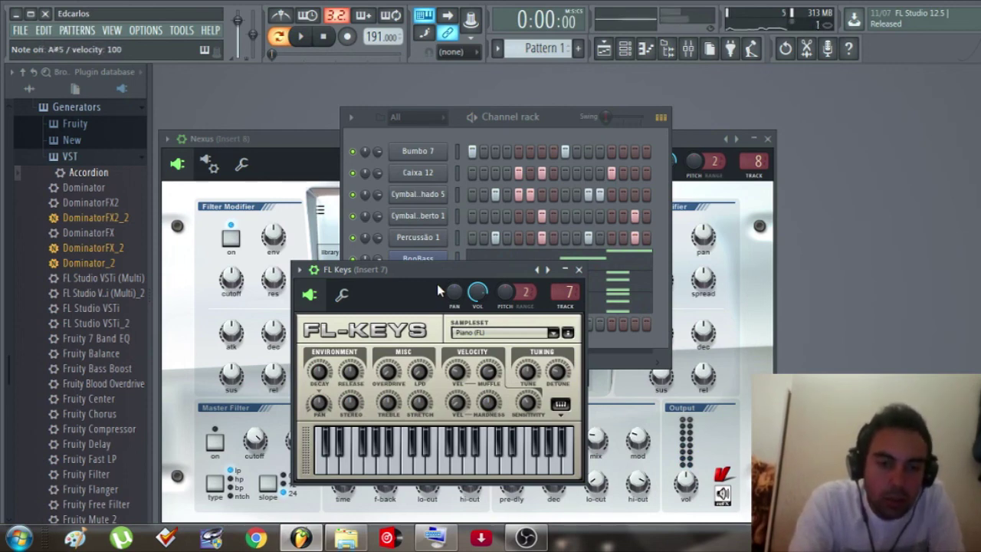
key("9")
key("7")
key("9")
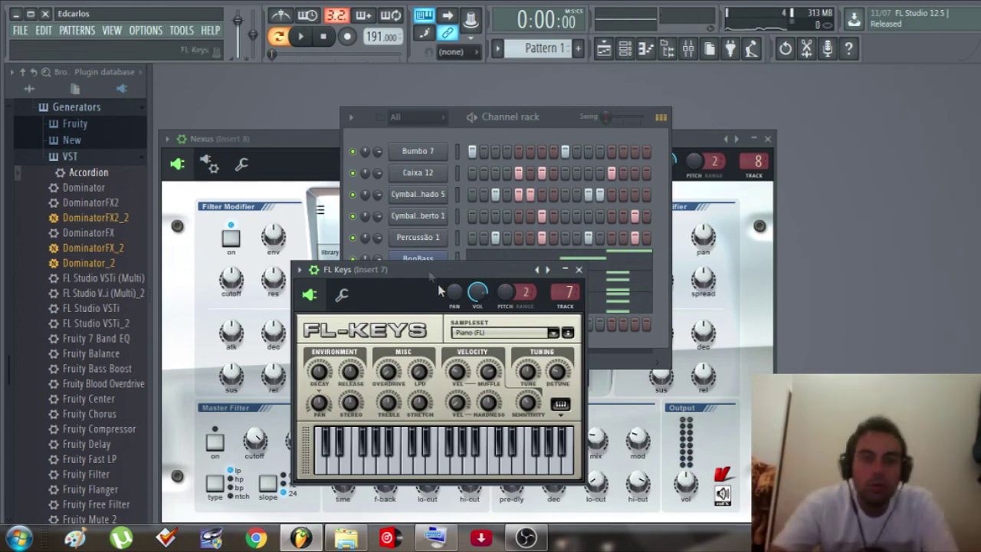
left_click(578, 271)
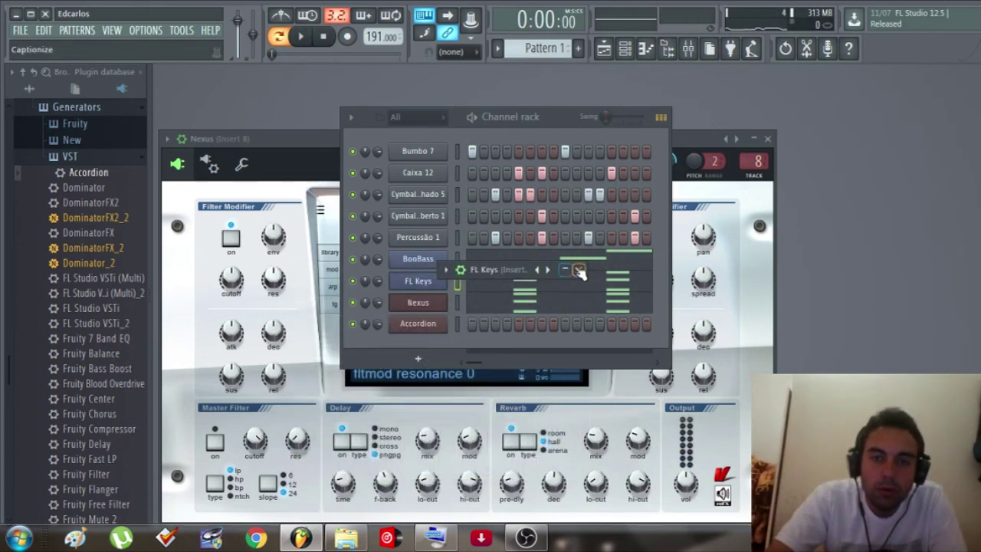
left_click(570, 270)
left_click(579, 270)
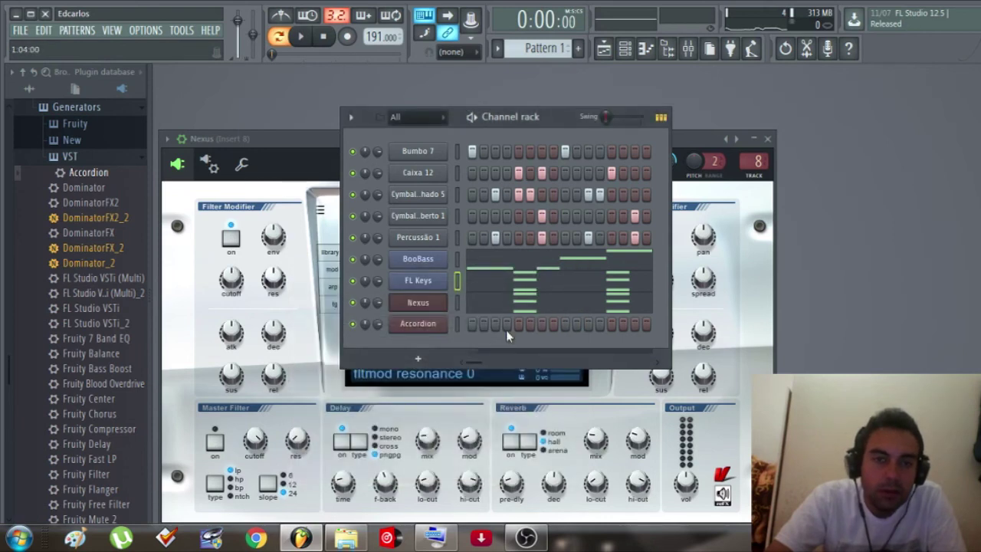
Briefly play the pattern and check the FL Keys chord notes in the piano roll
key("space")
key("space")
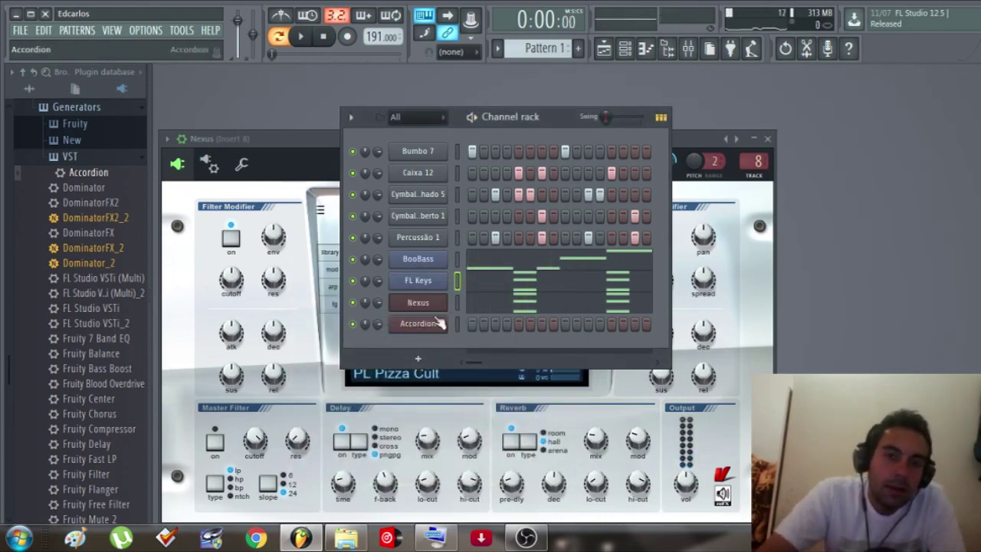
left_click(487, 288)
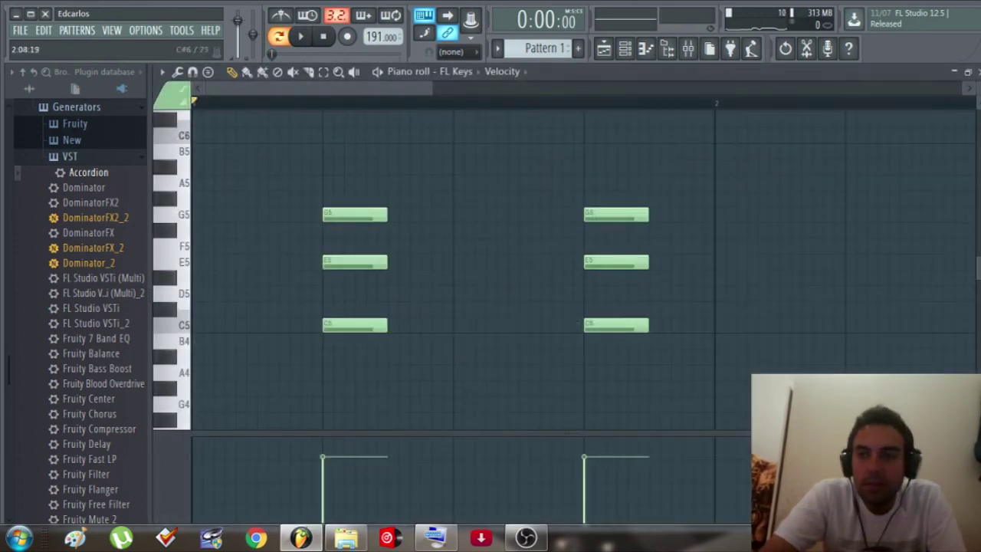
left_click(971, 71)
Delete the Accordion channel from the channel rack
right_click(435, 323)
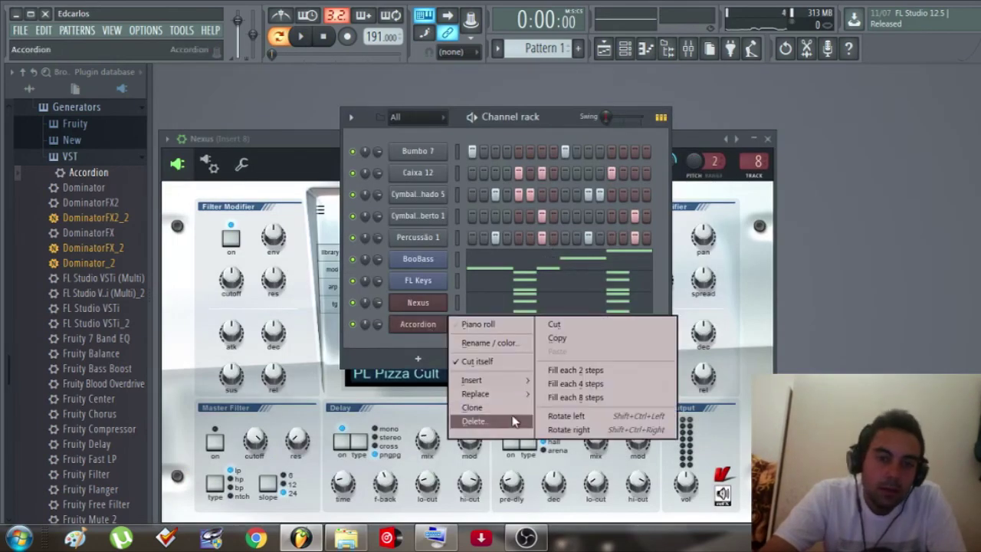
left_click(487, 420)
left_click(568, 307)
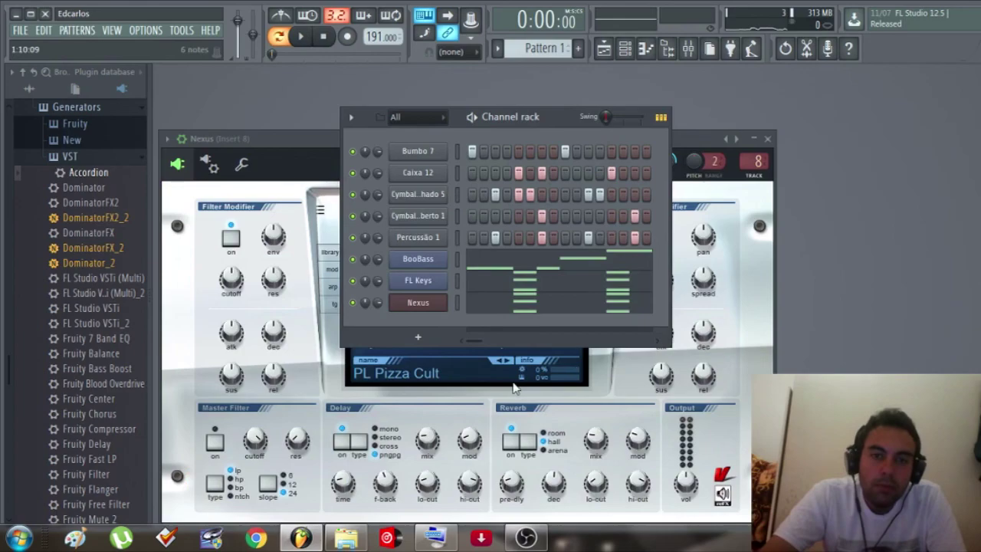
left_click(300, 537)
left_click(301, 537)
left_click(526, 537)
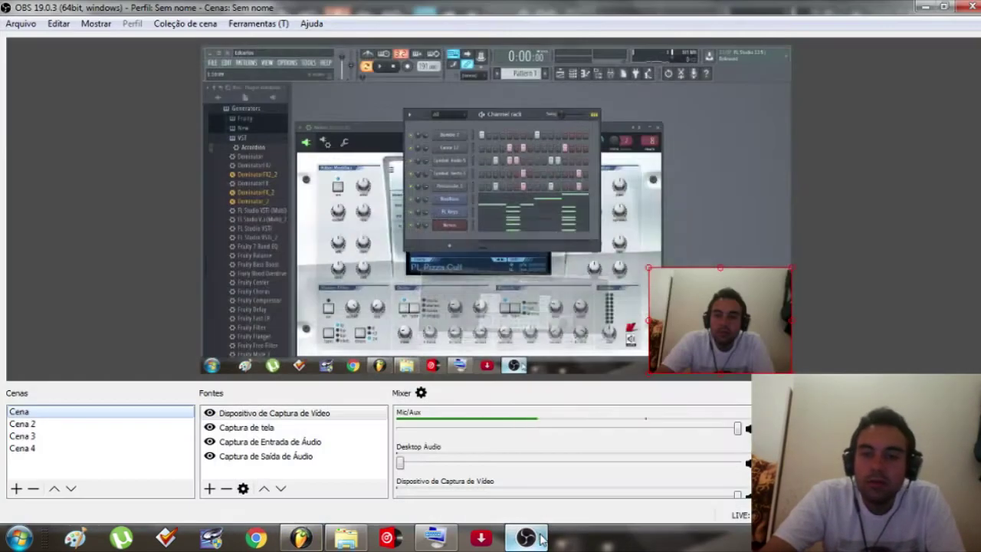
left_click(540, 539)
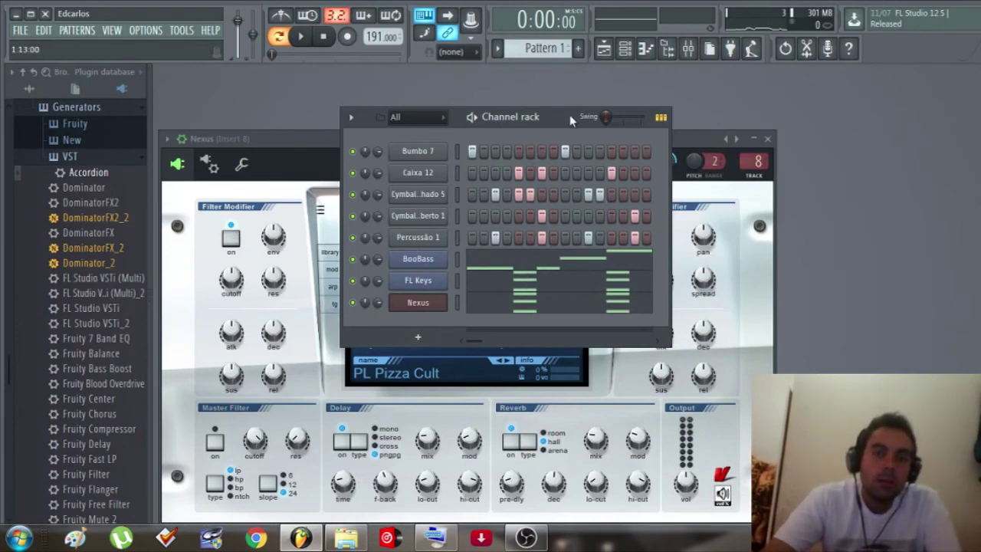
Reposition the channel rack slightly lower and close the Nexus plugin window behind it
left_click_drag(569, 114, 592, 151)
left_click(770, 140)
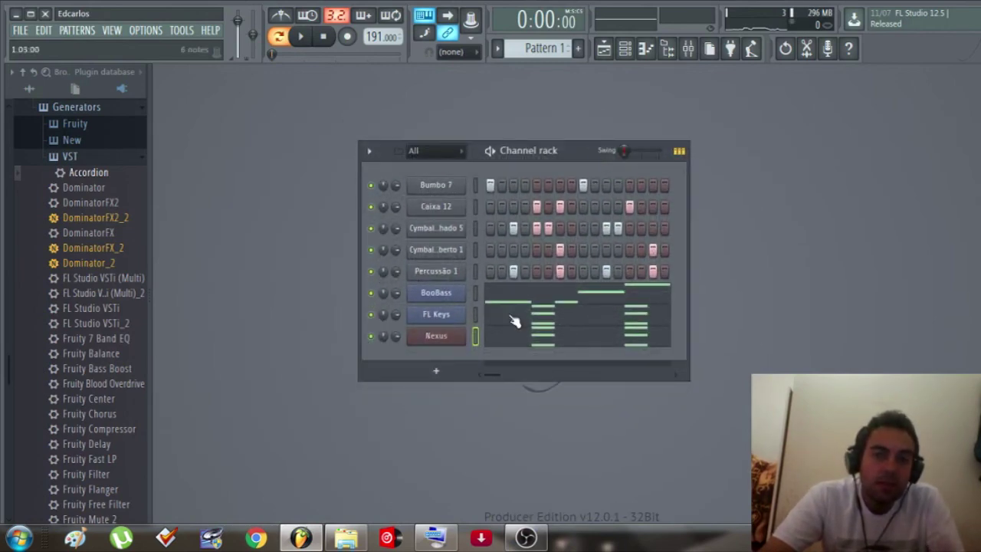
Minimize FL Studio and switch to OBS to end the session
left_click(300, 538)
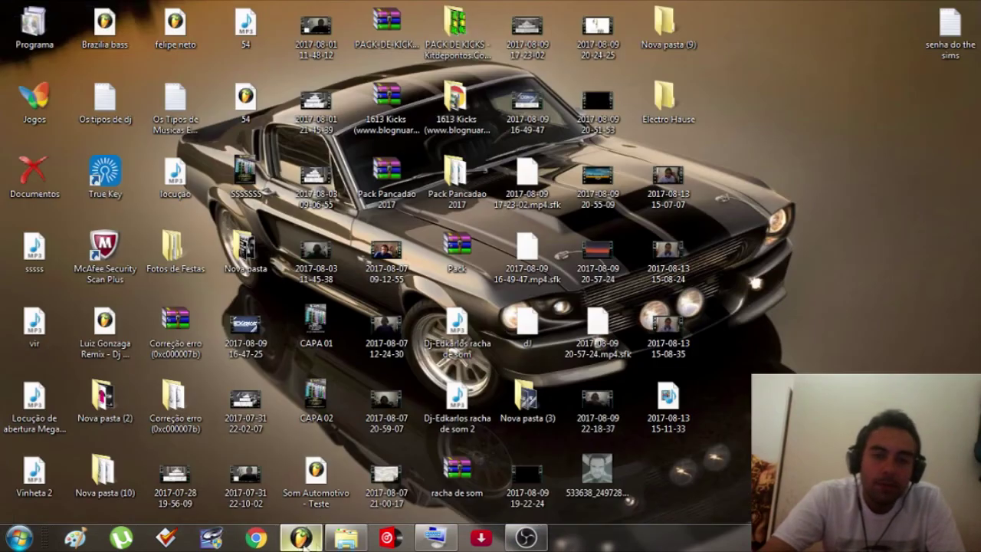
left_click(526, 538)
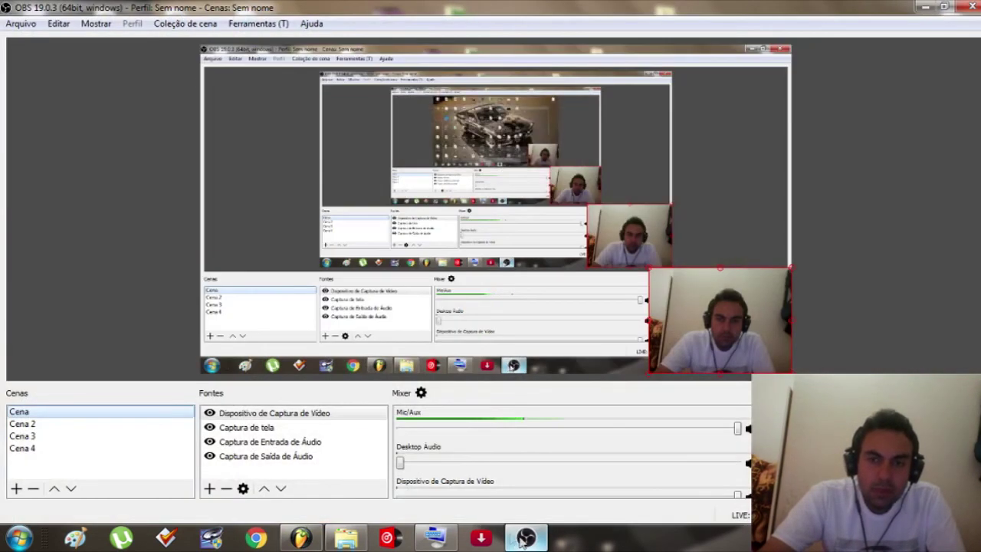
left_click(85, 434)
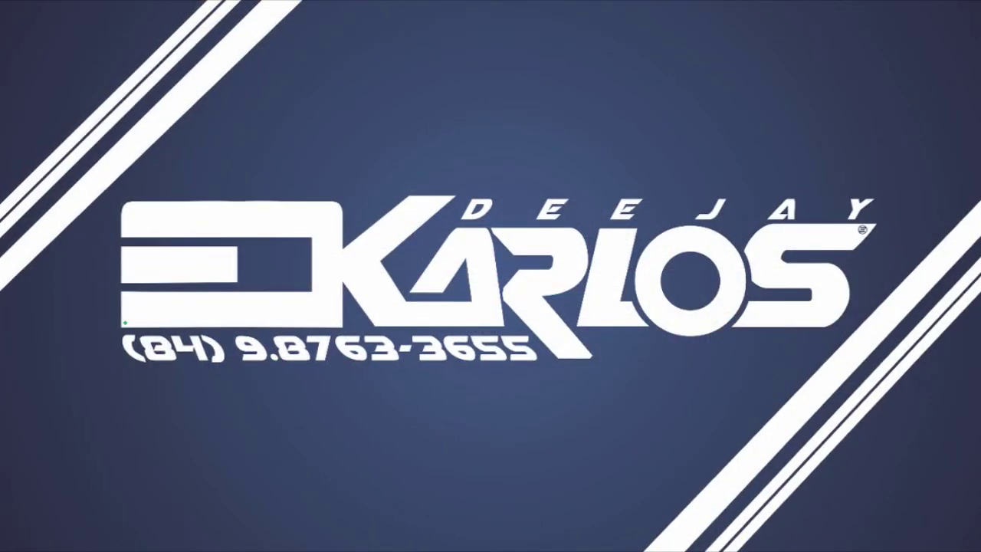